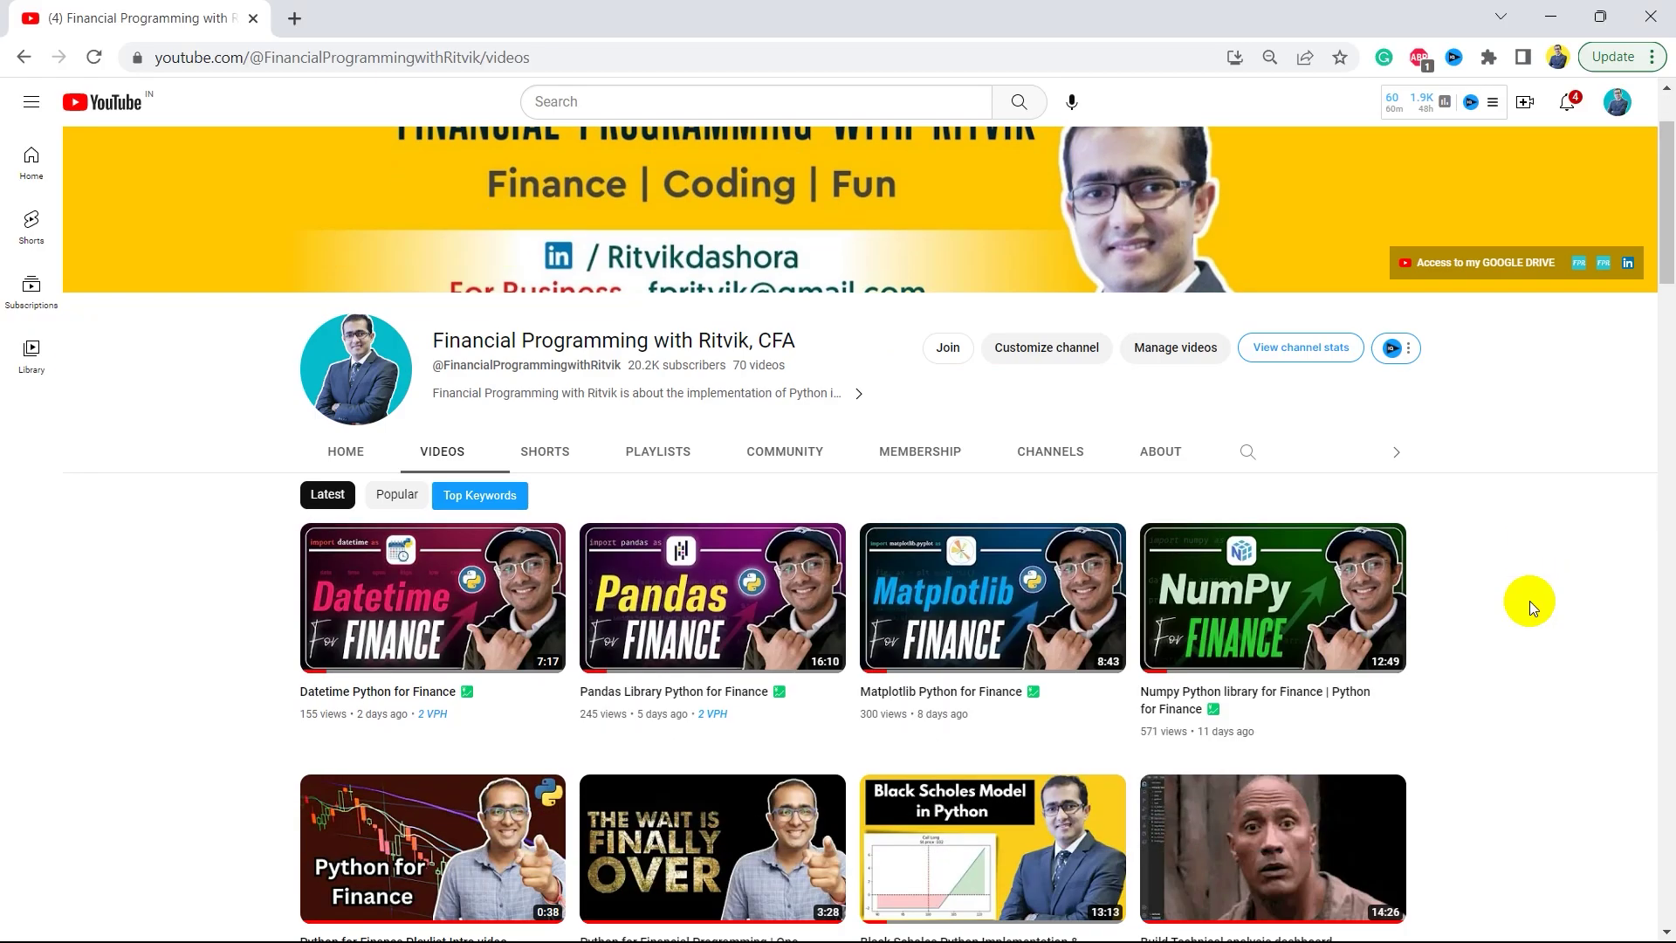
Scroll through the channel's finance and trading video uploads on YouTube.
scroll(1529, 601, down, 3)
scroll(1529, 601, down, 7)
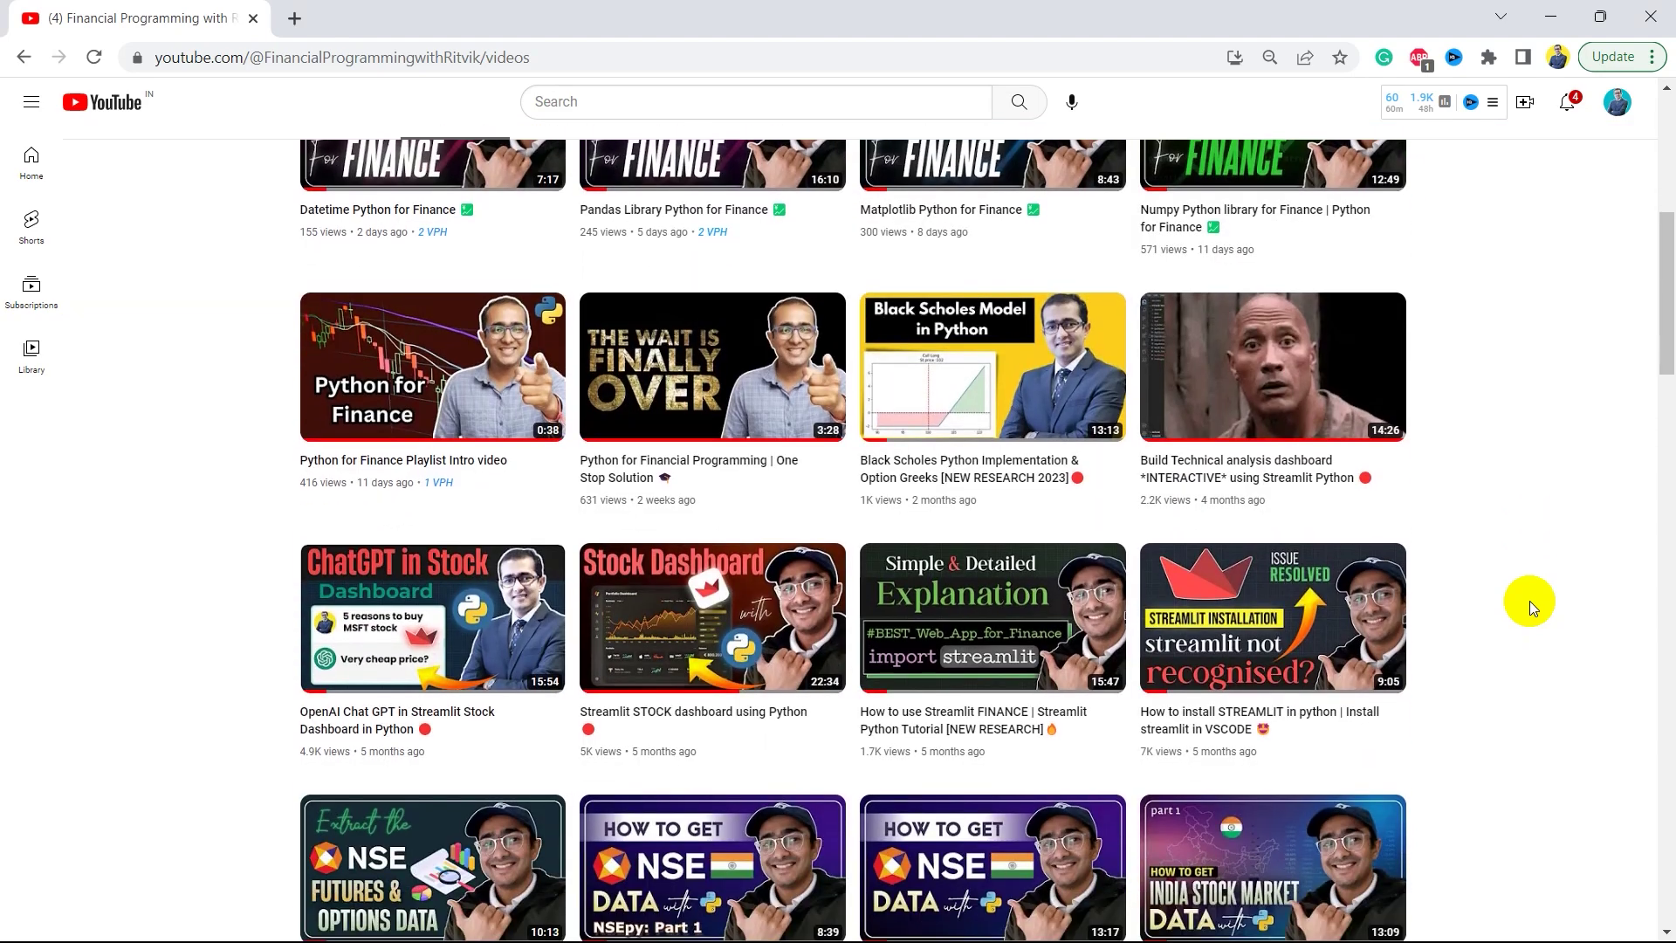
scroll(1530, 600, down, 8)
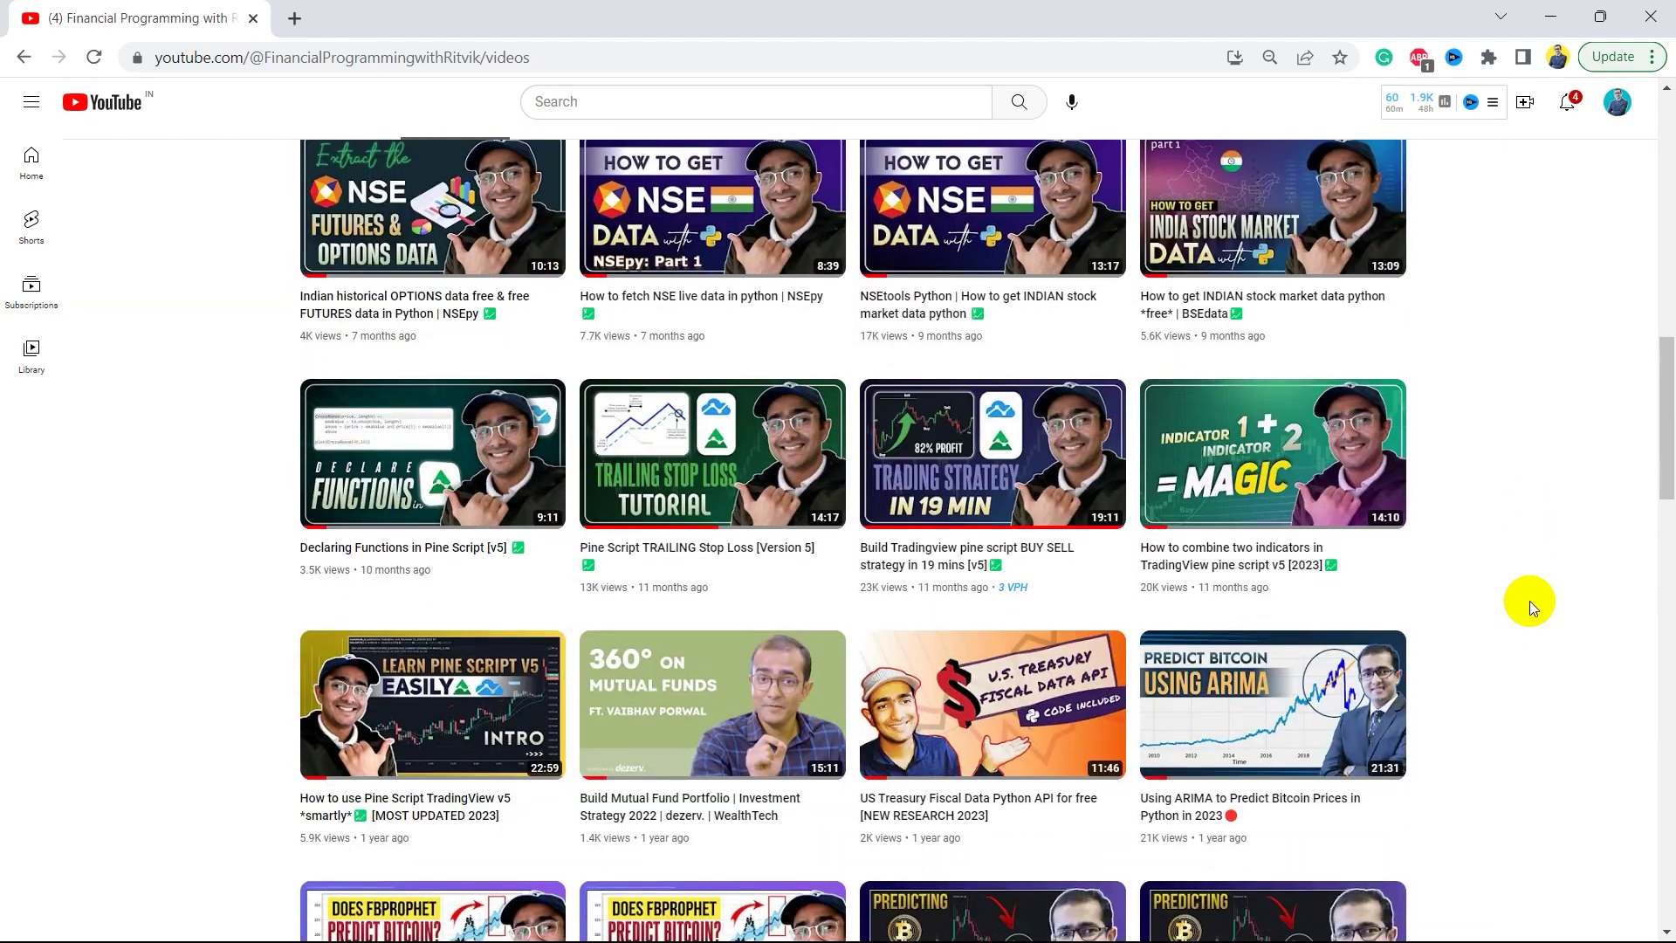
scroll(1529, 601, down, 7)
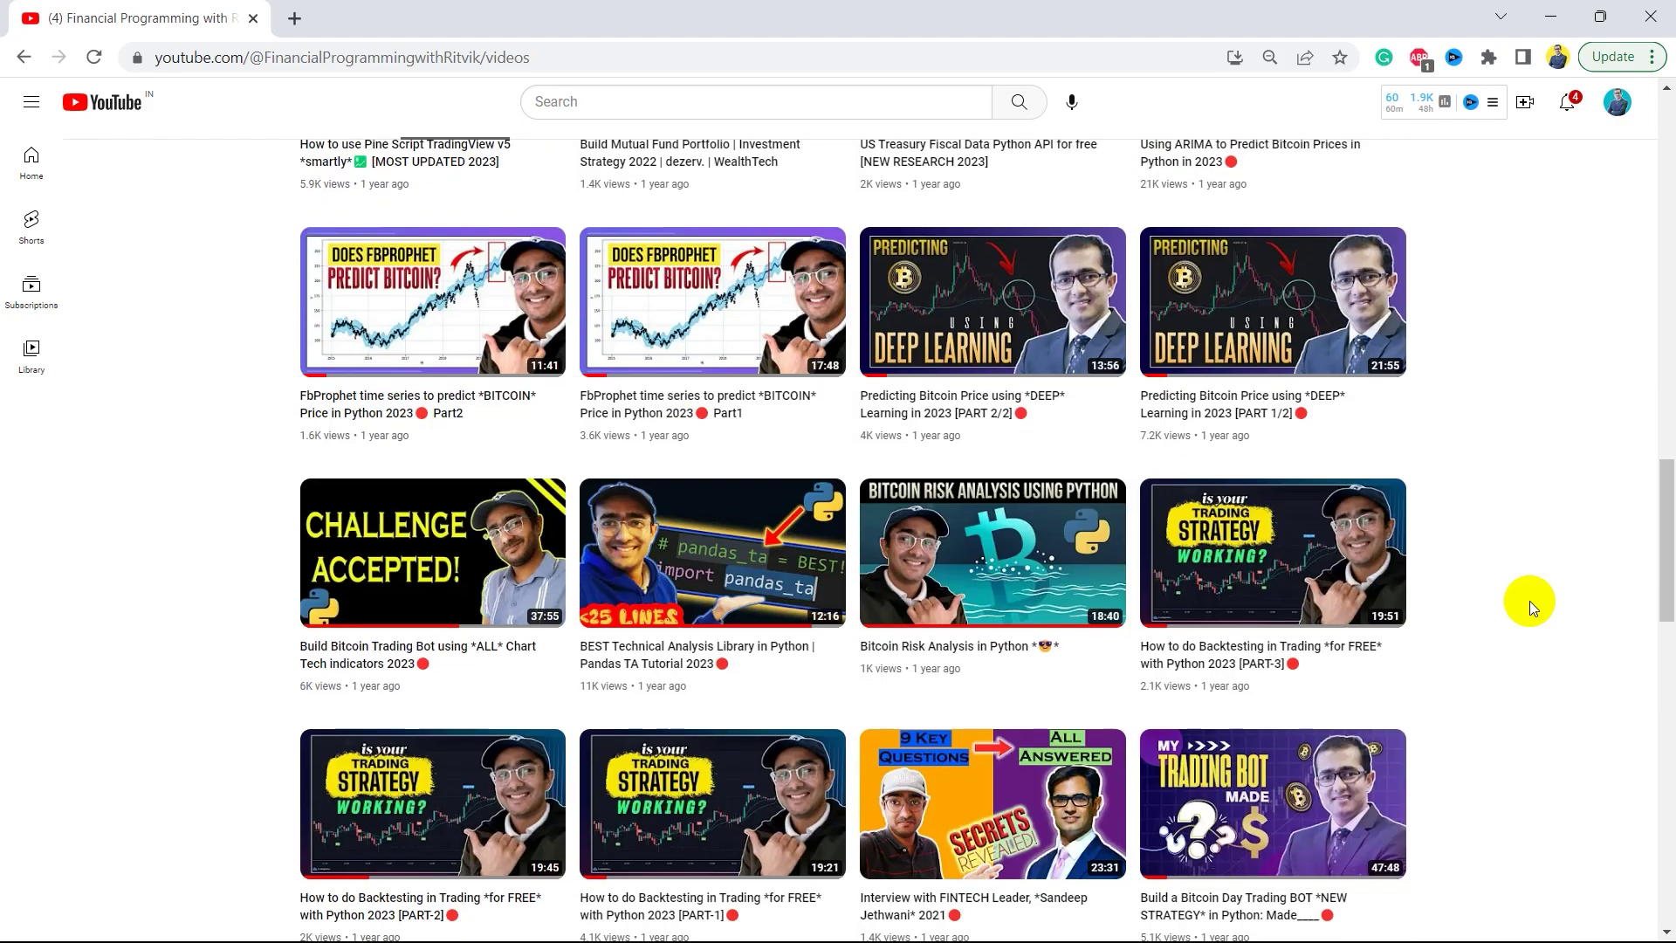
scroll(1530, 601, down, 4)
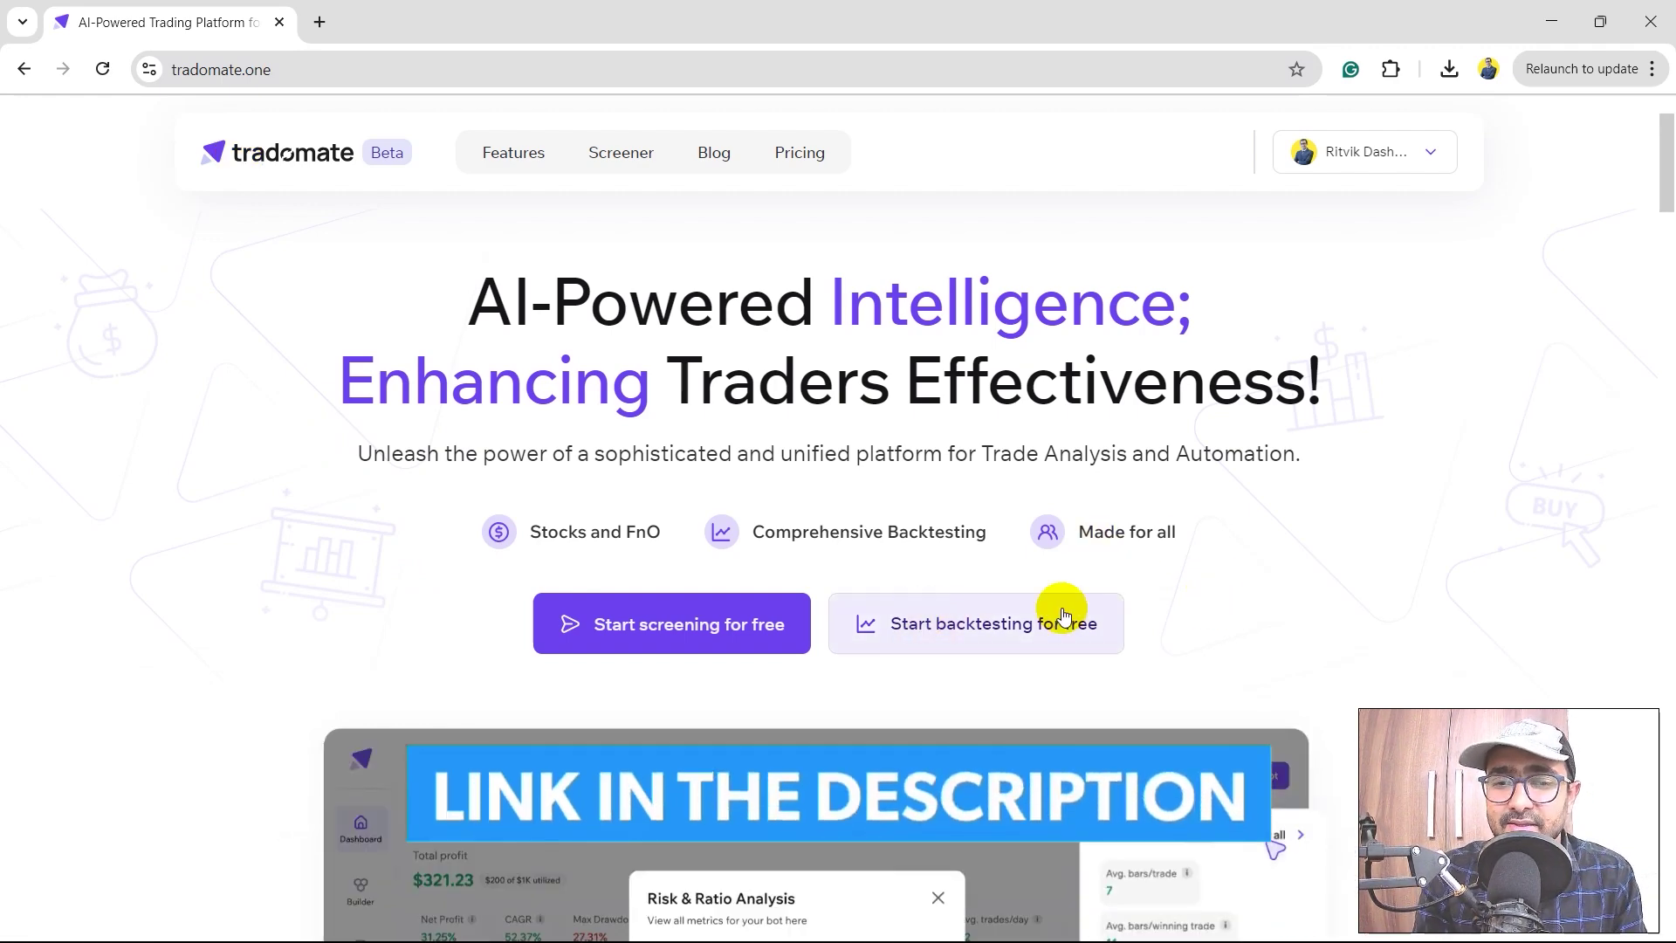
Choose 'Start backtesting for free' on tradomate.one to reach the trading bots dashboard.
click(960, 640)
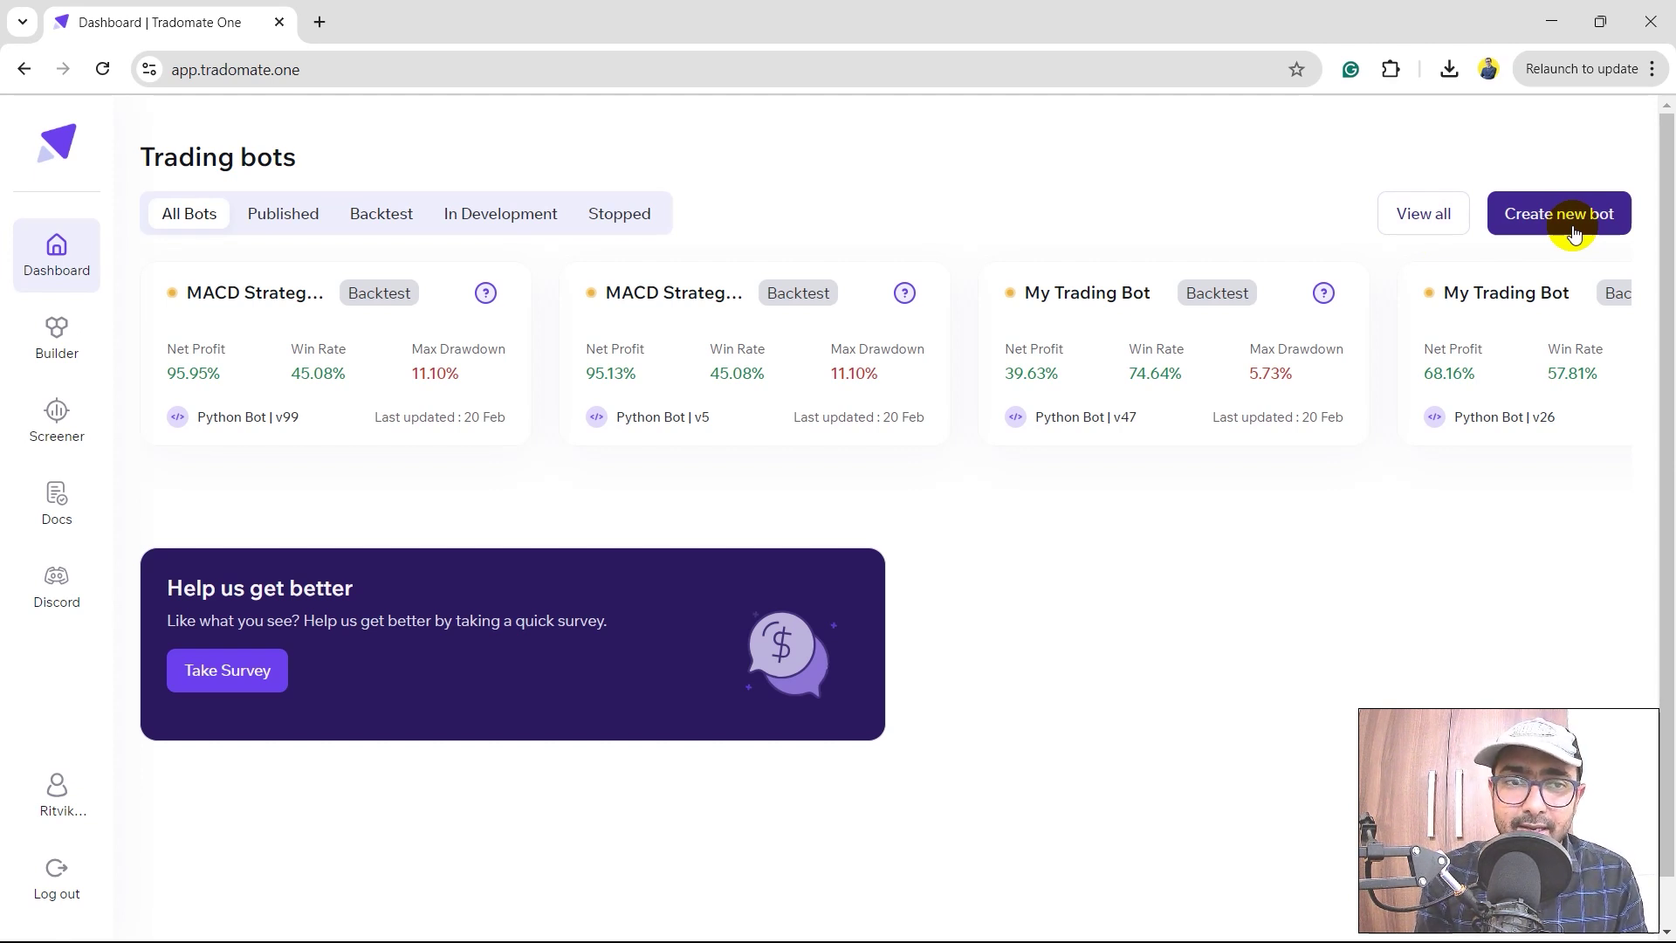
Create a rule-based bot, asking the AI for an RSI strategy: 2% stop loss, 5% take profit, exit when ADX < 10.
click(1572, 229)
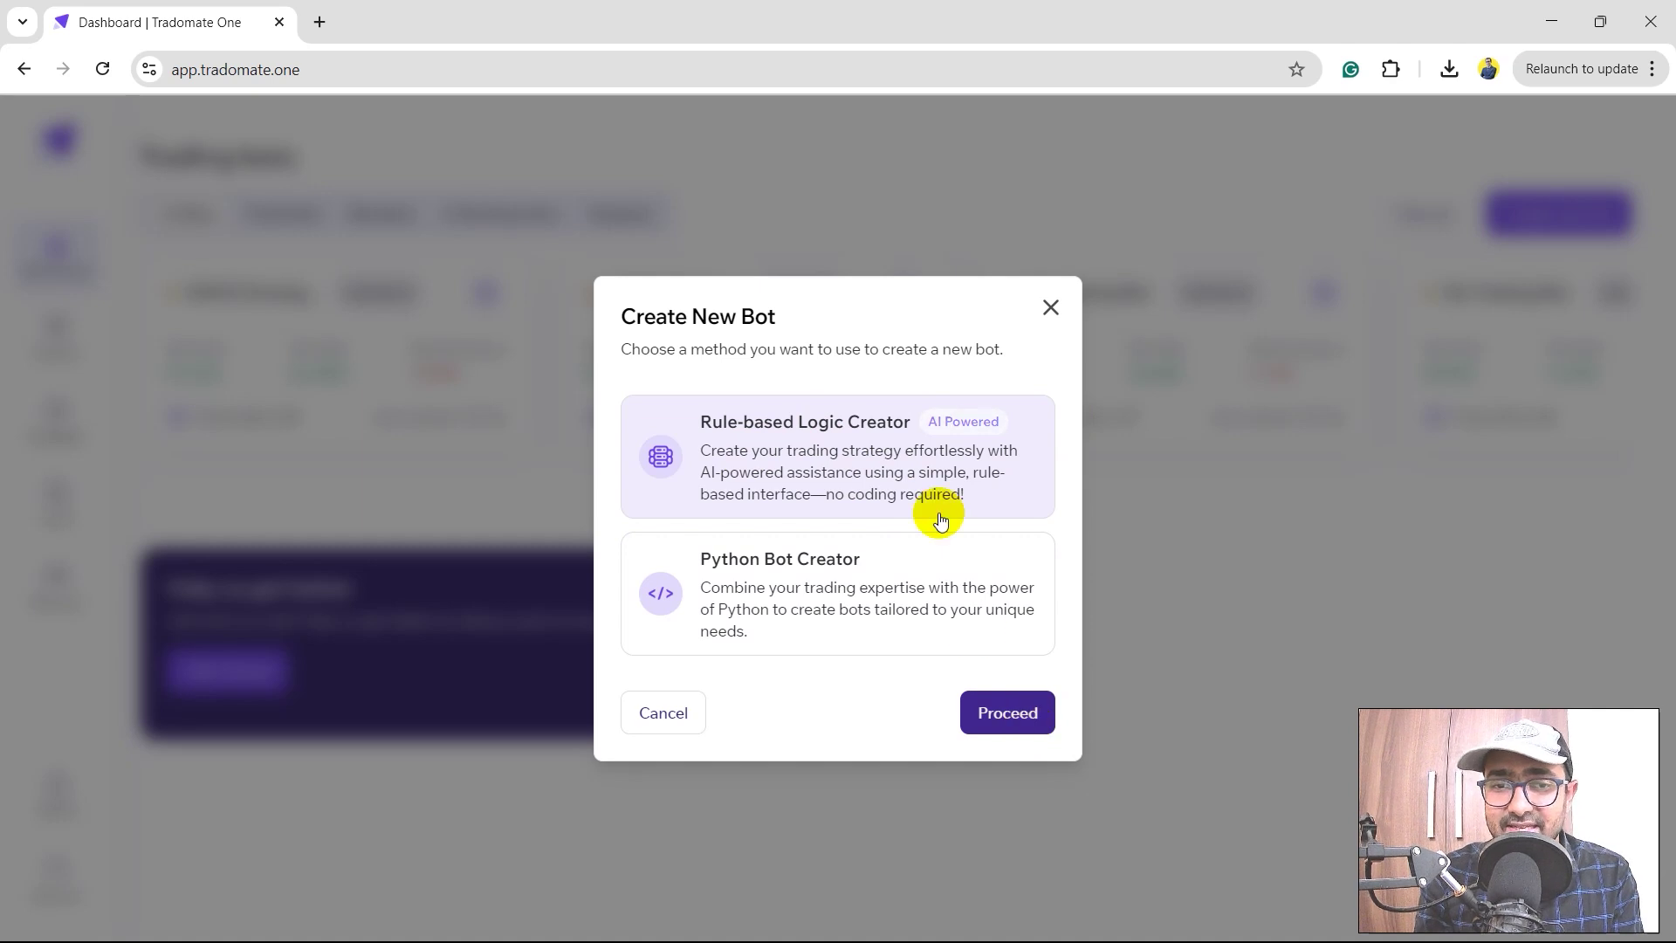
click(997, 713)
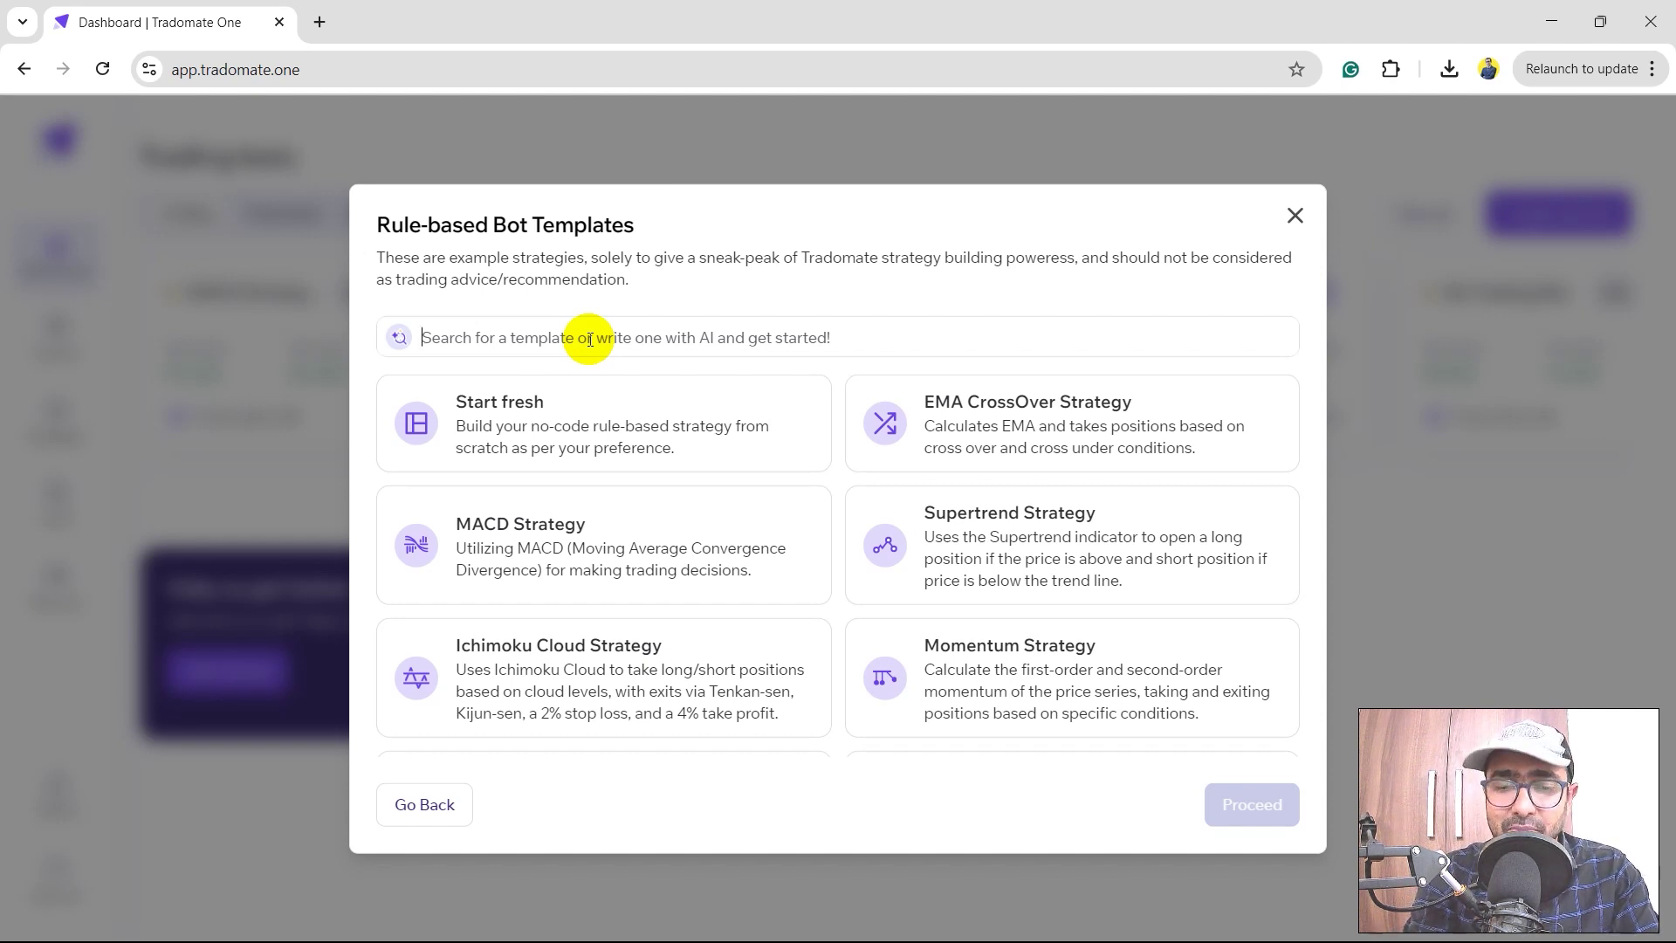
click(590, 339)
text(build a)
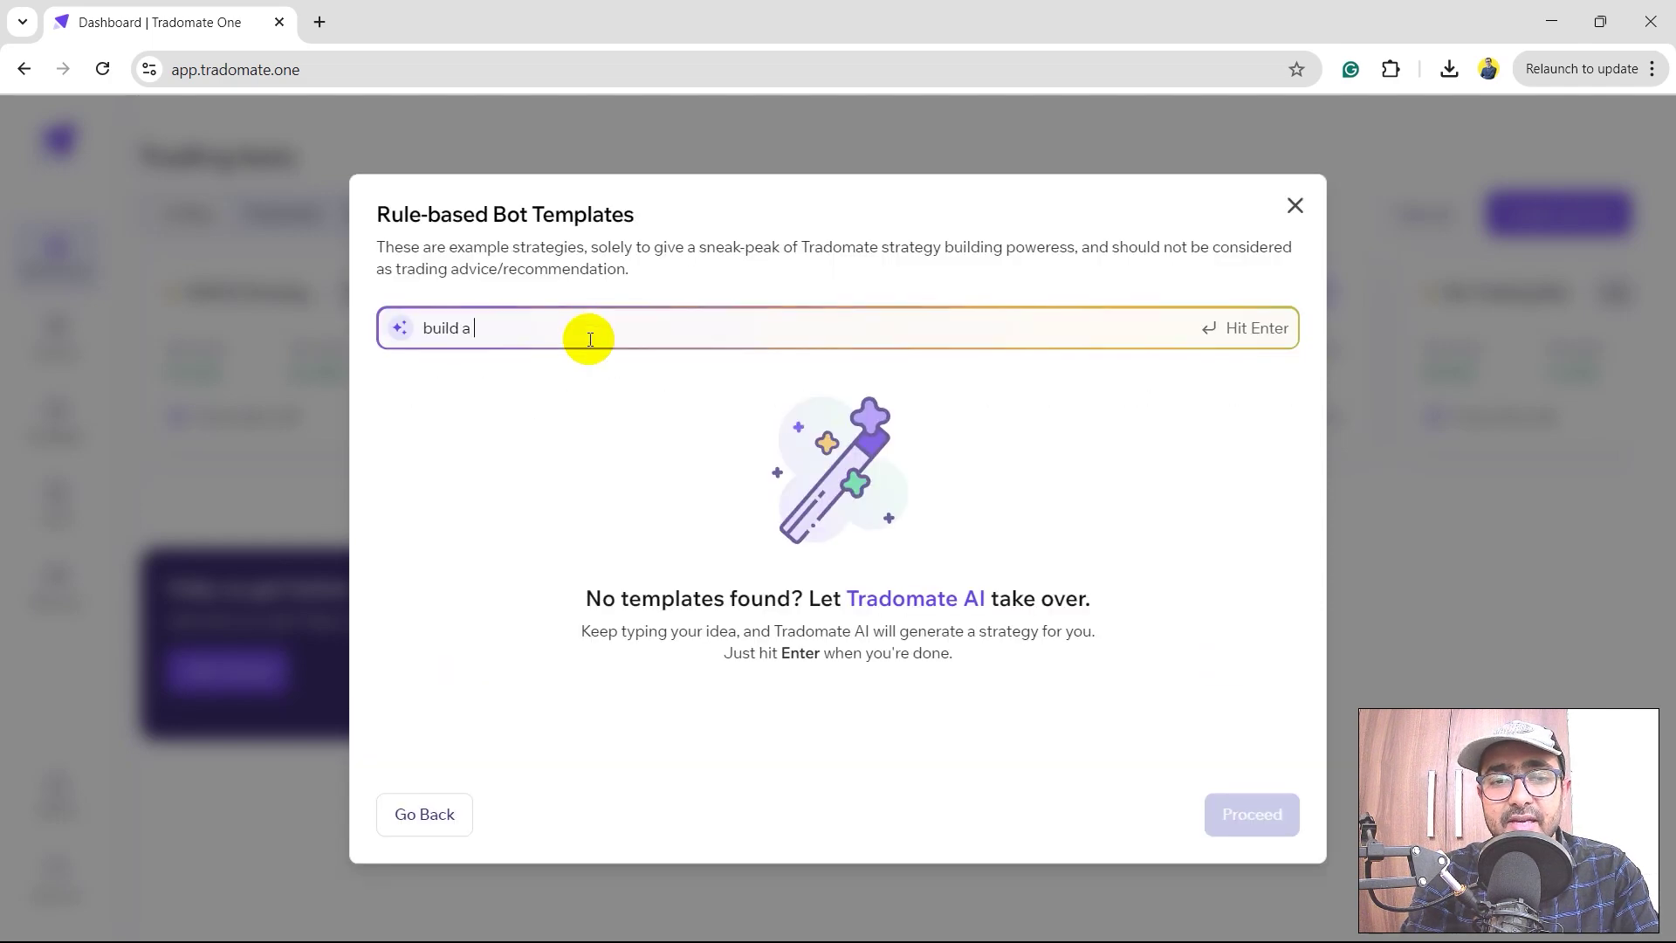
text(n RSI trading strat)
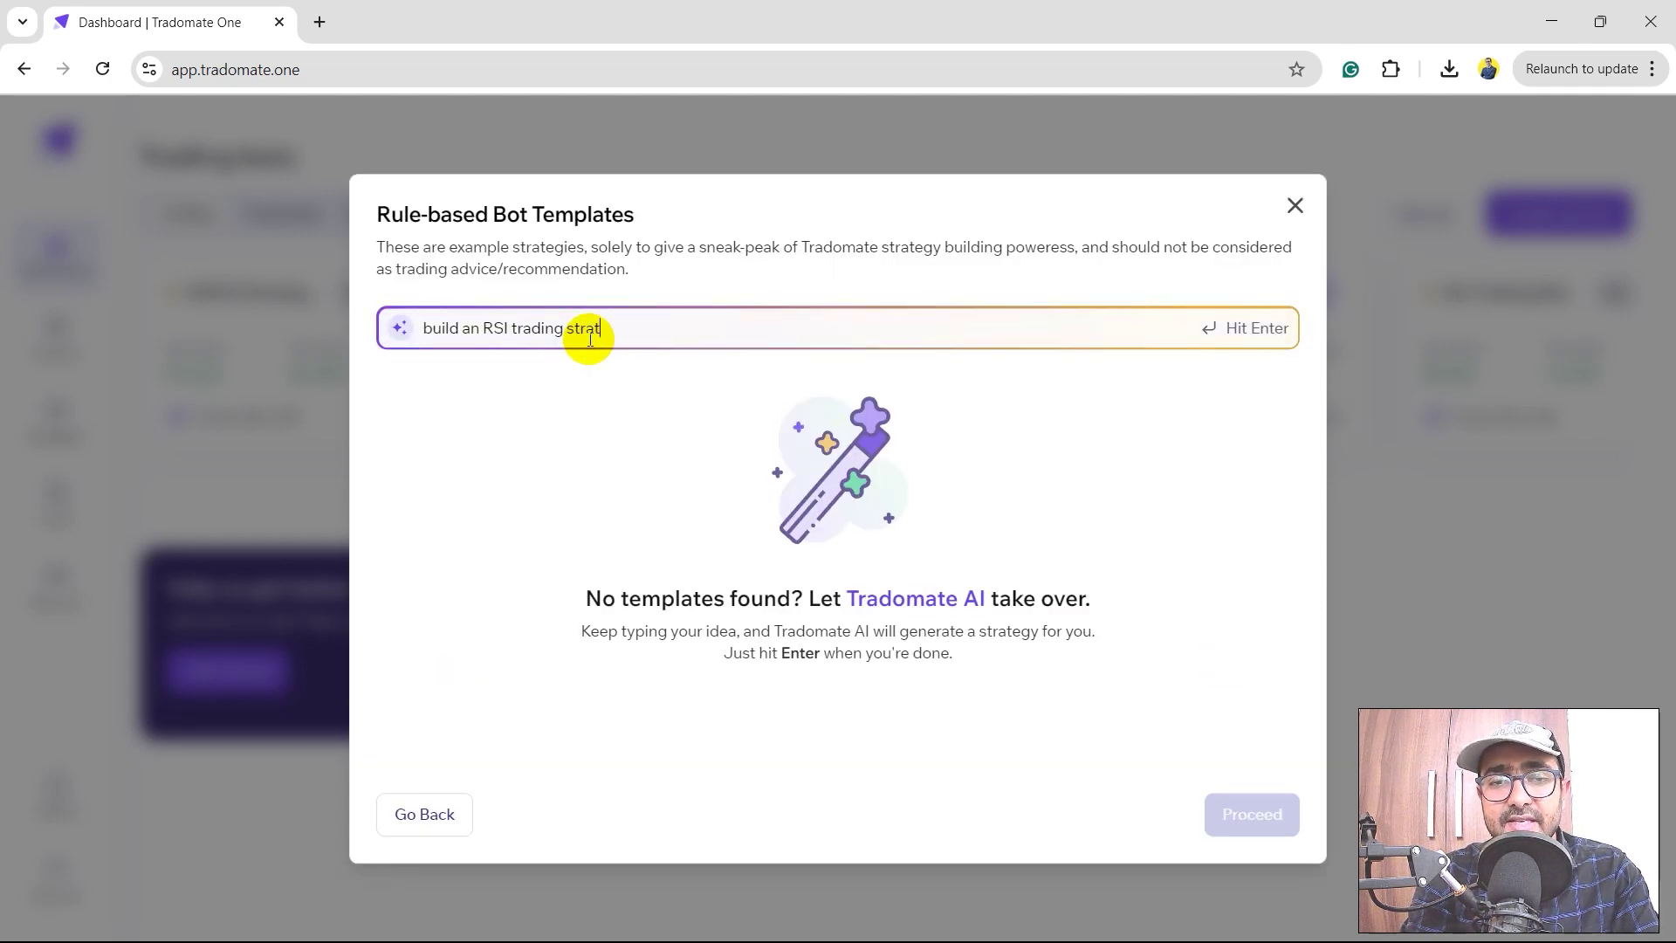
text(egy for me with stop lo)
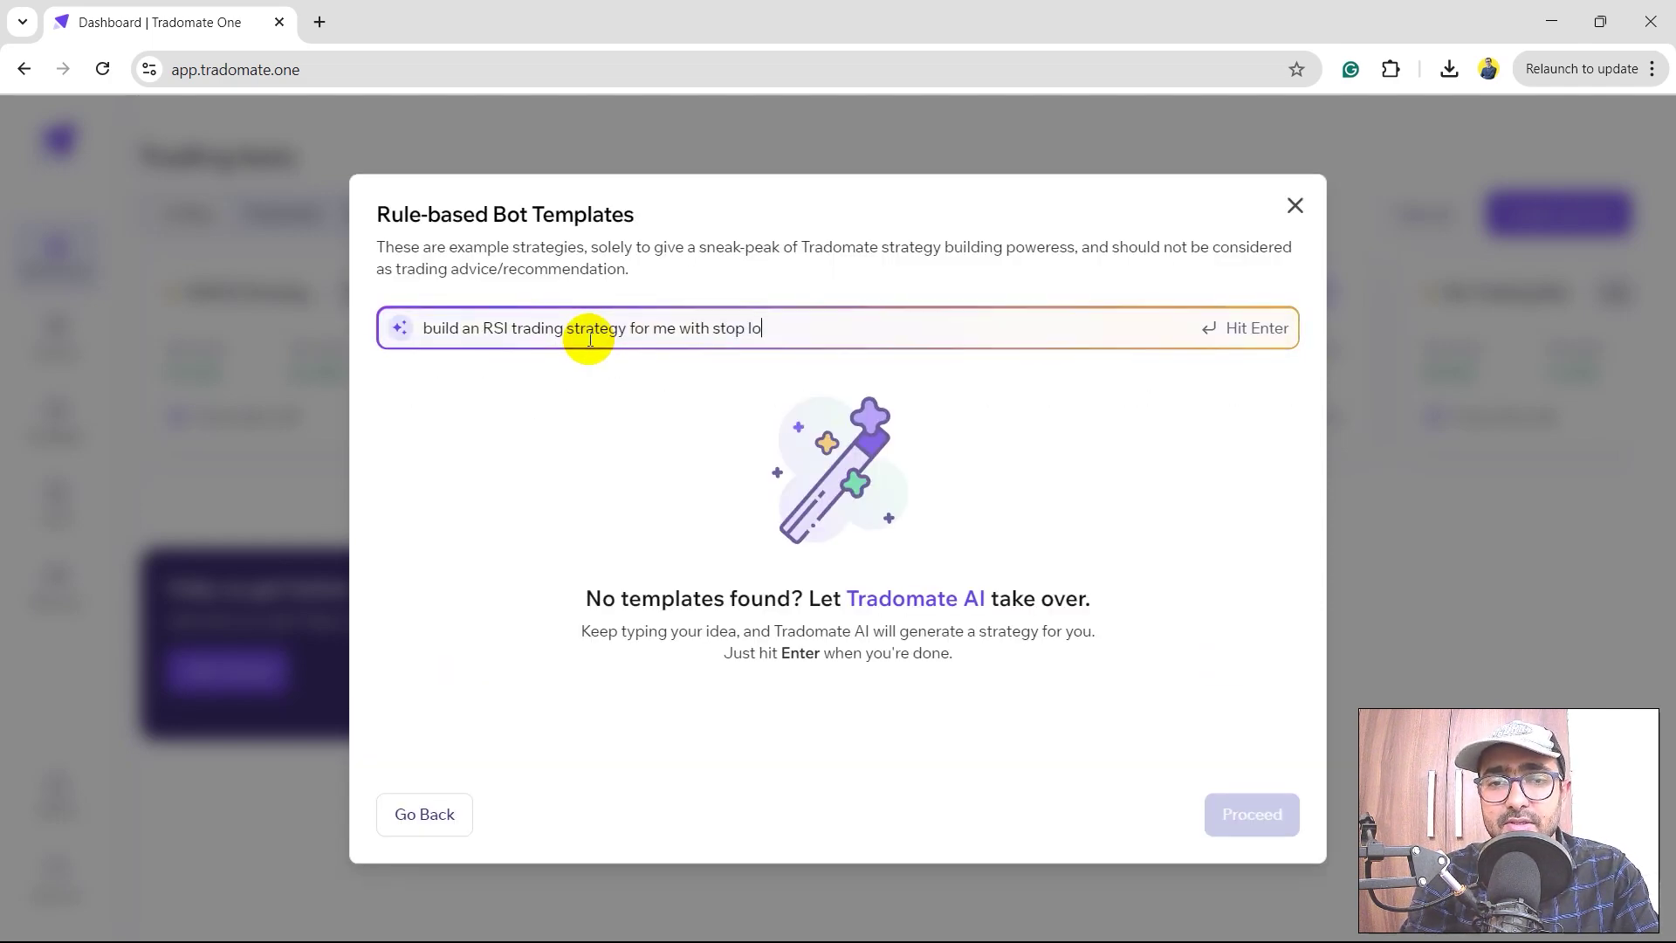
text(ss of 2% take pro)
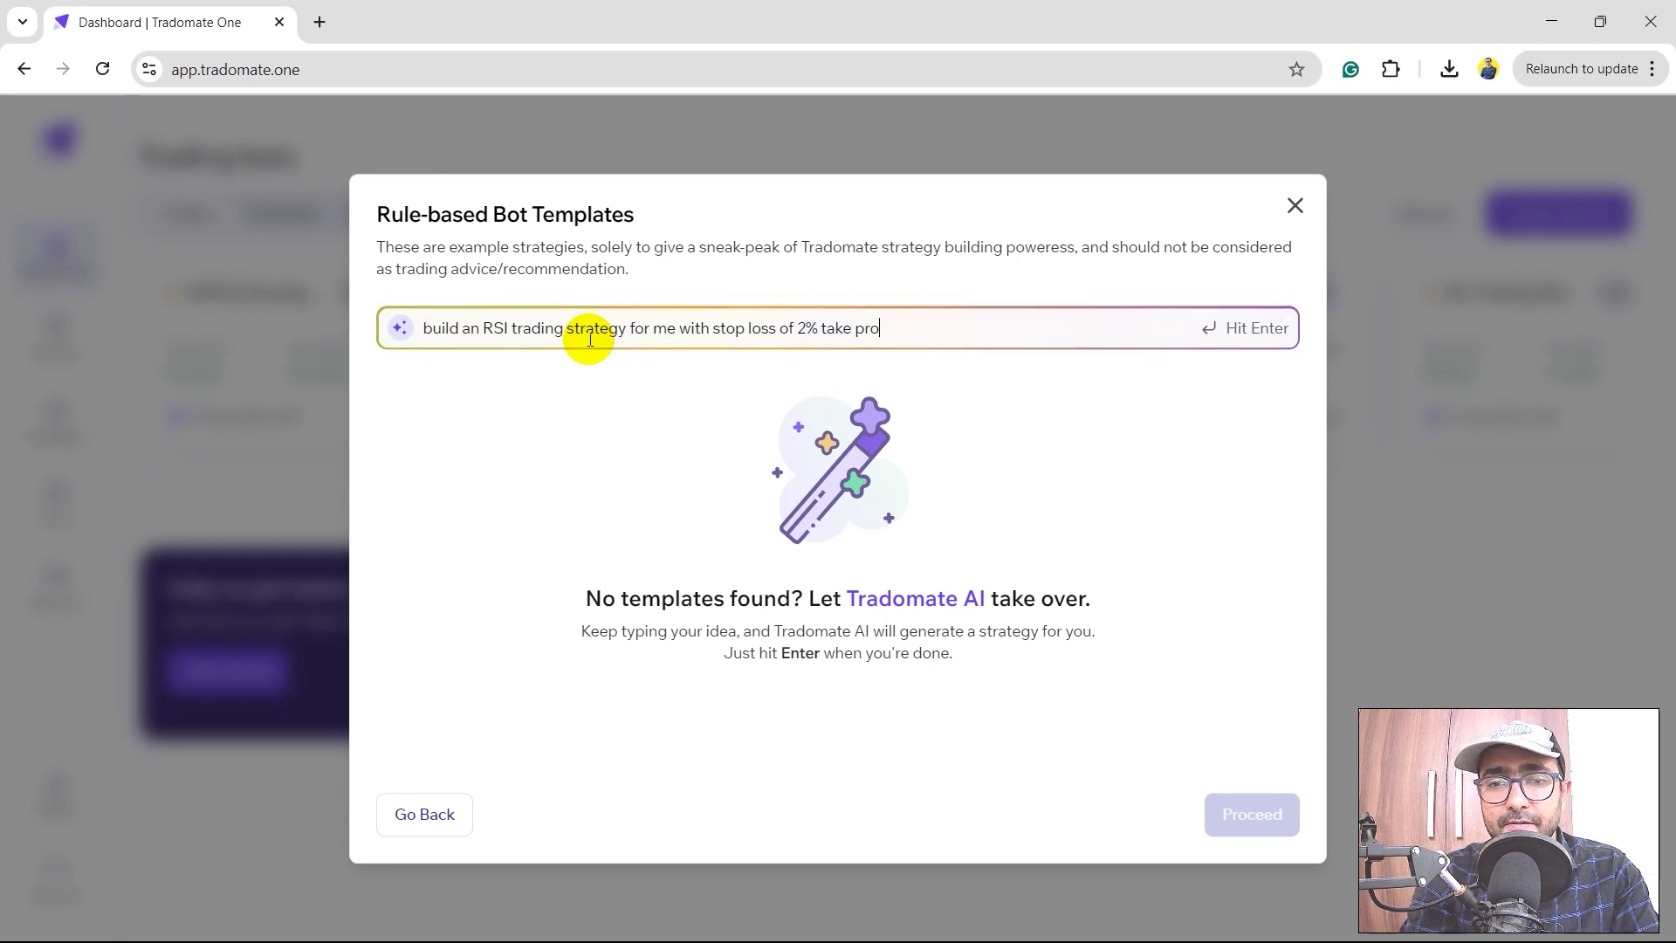
text(fit of 5% and exit)
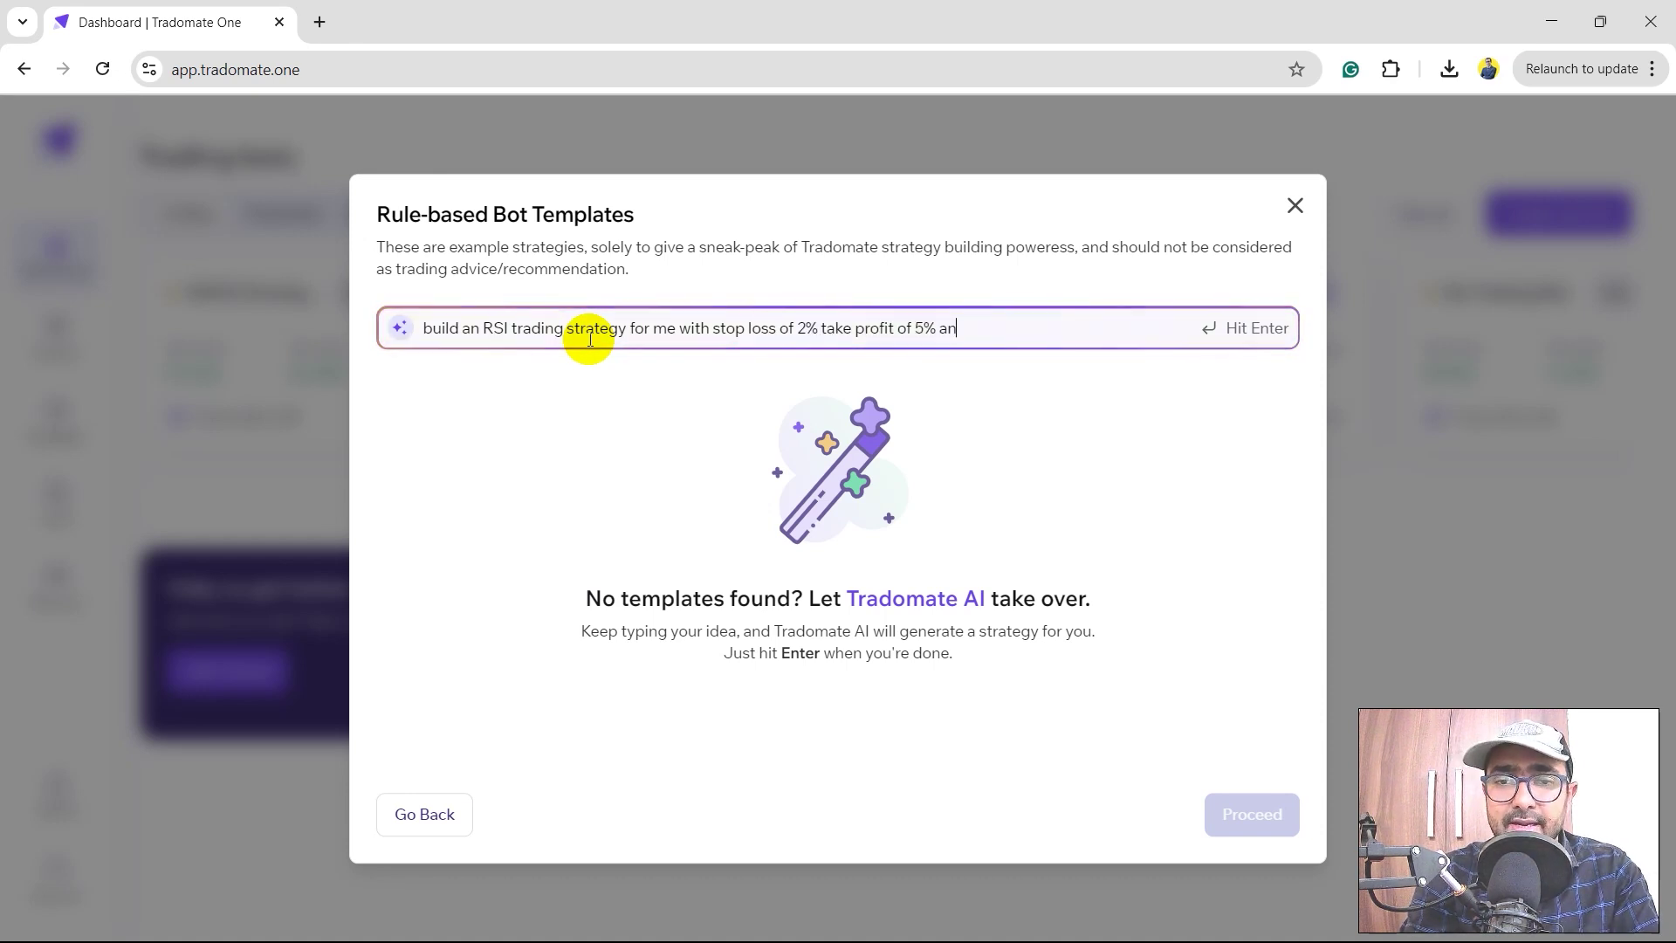
text(lo)
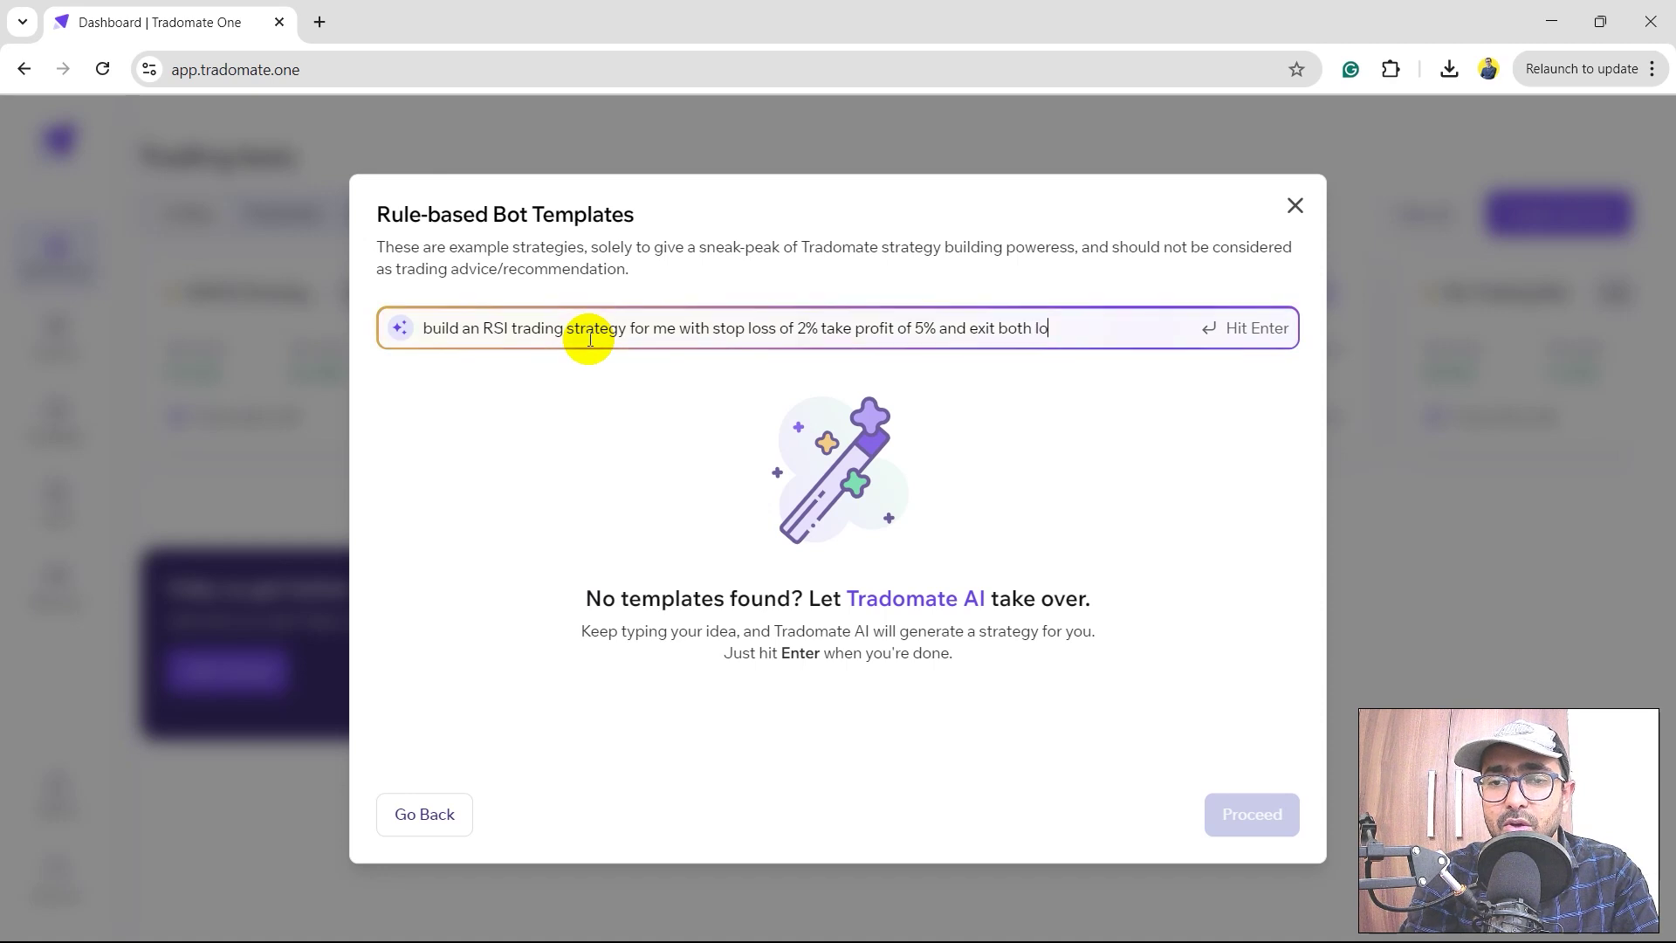
text(ng and short when ad)
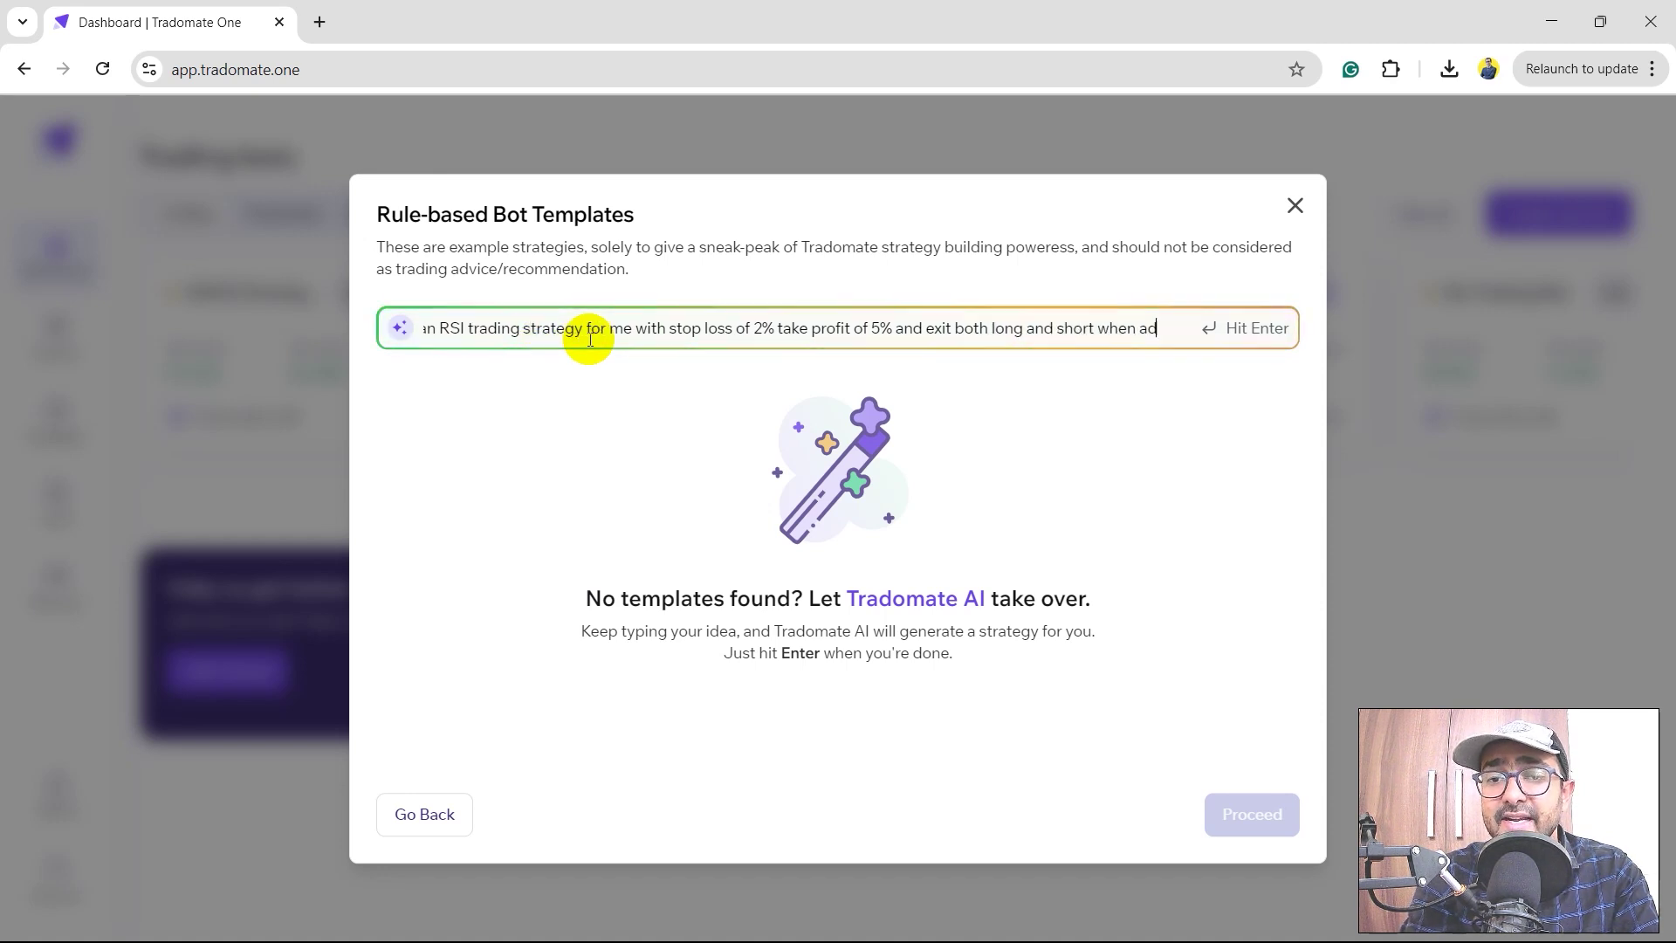
text(x is less than 10)
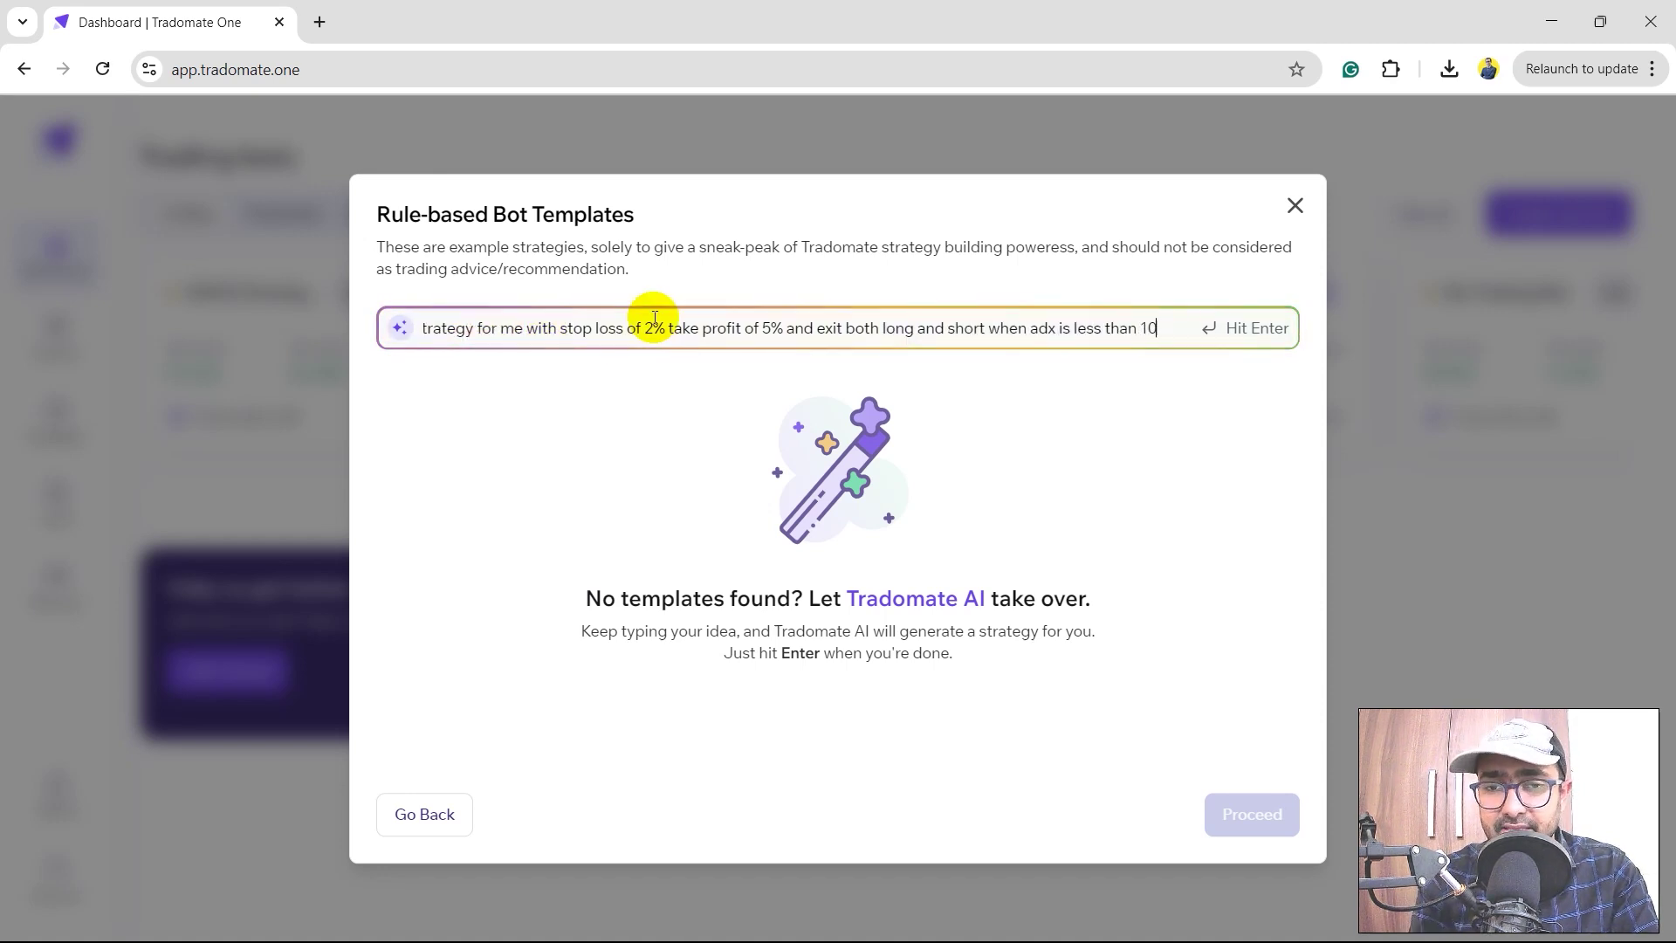
key(Return)
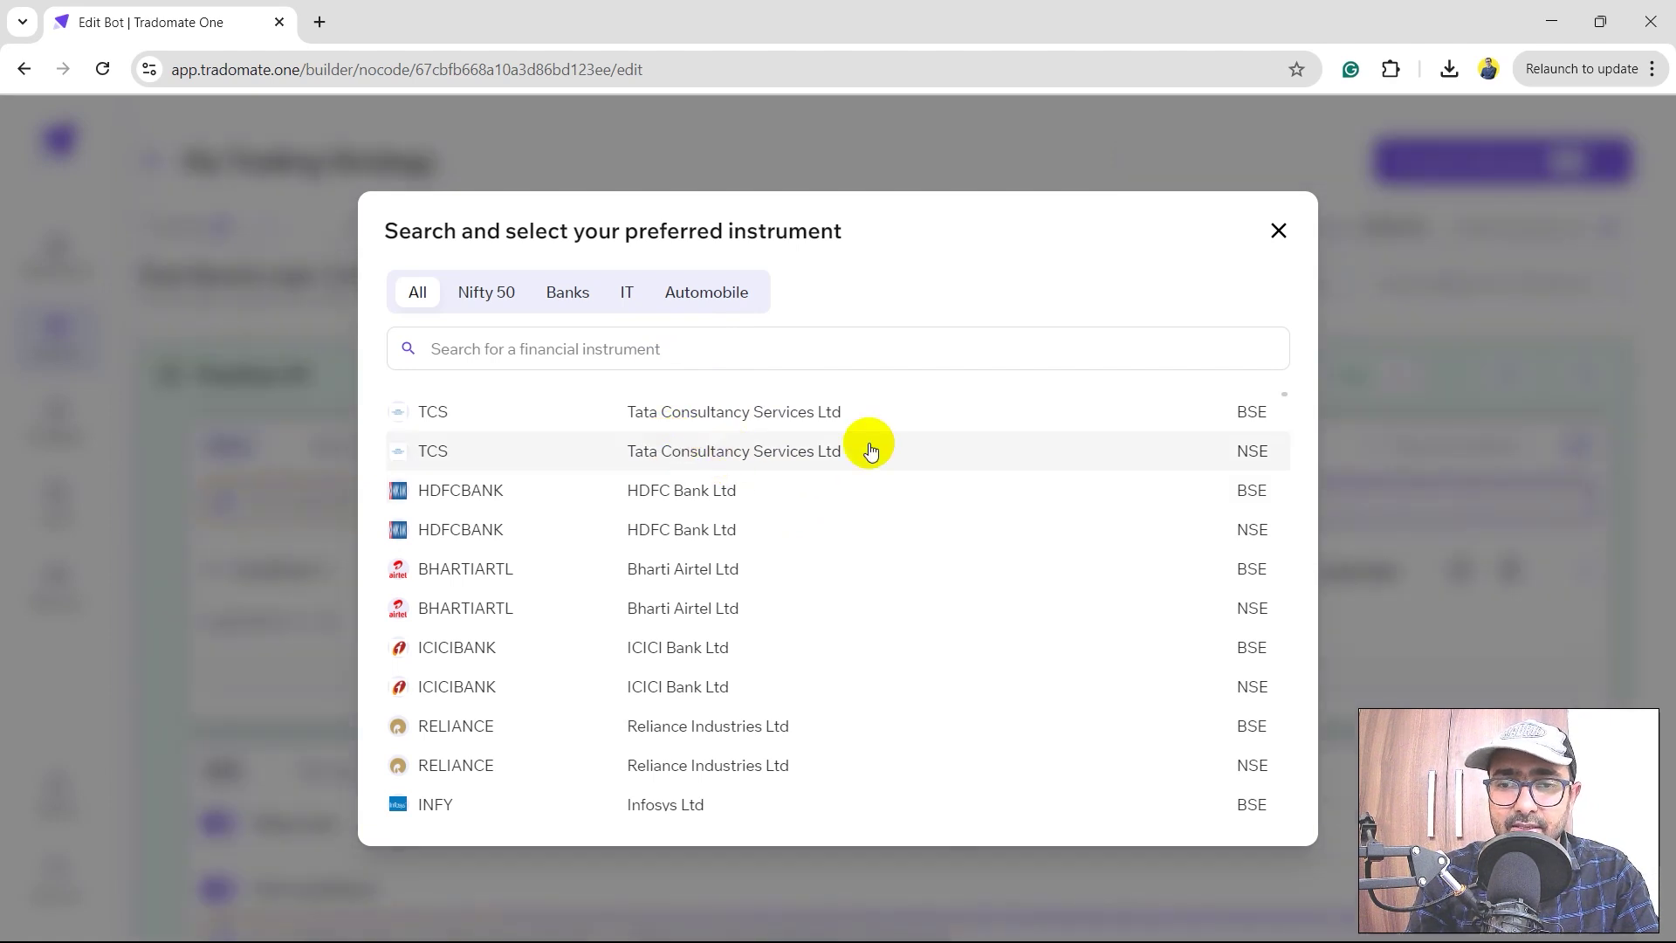
Trade TCS on NSE with per-order quantity 2 and commission 0.05%.
click(981, 461)
double_click(628, 354)
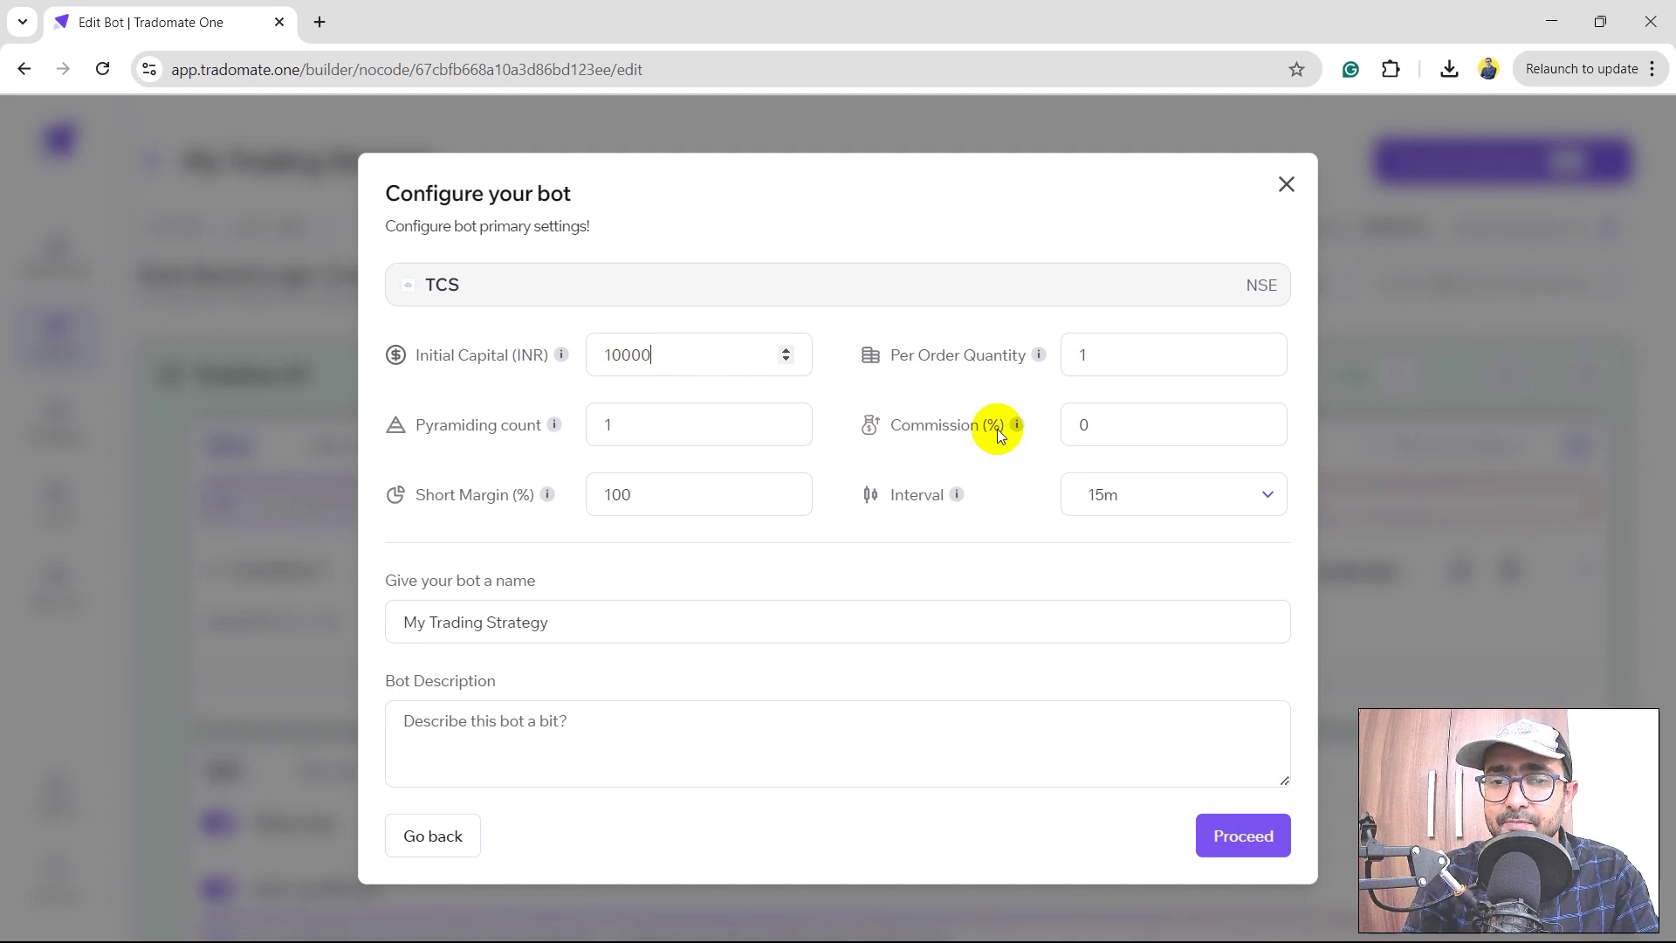
key(Tab)
text(2)
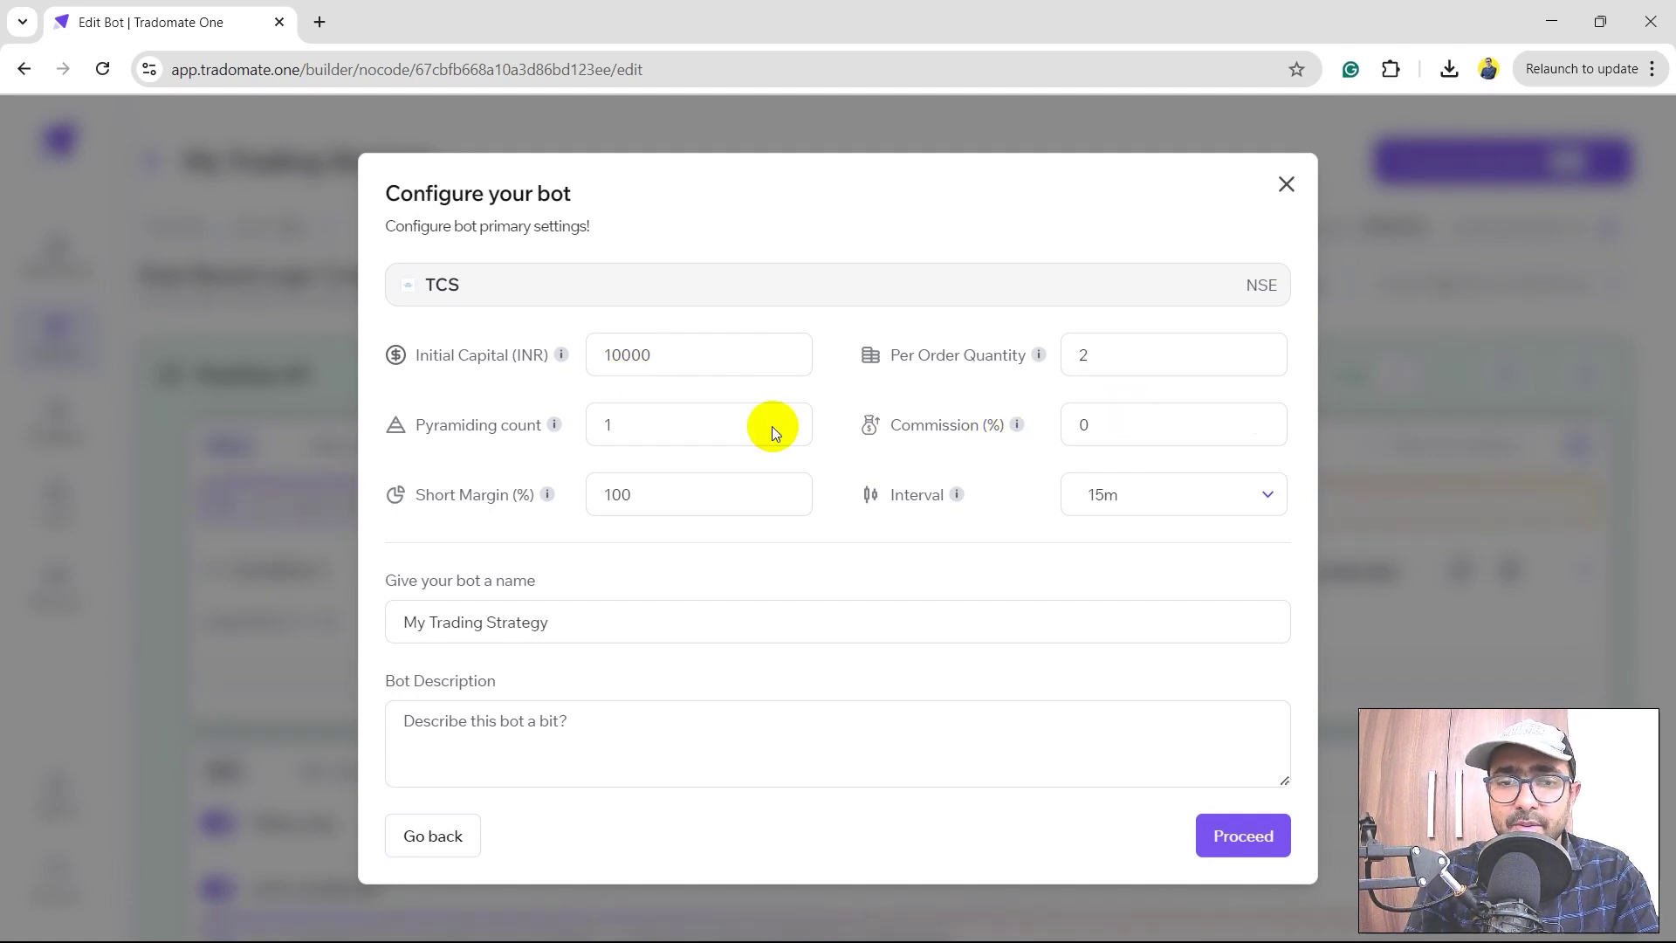
click(1094, 441)
click(1102, 429)
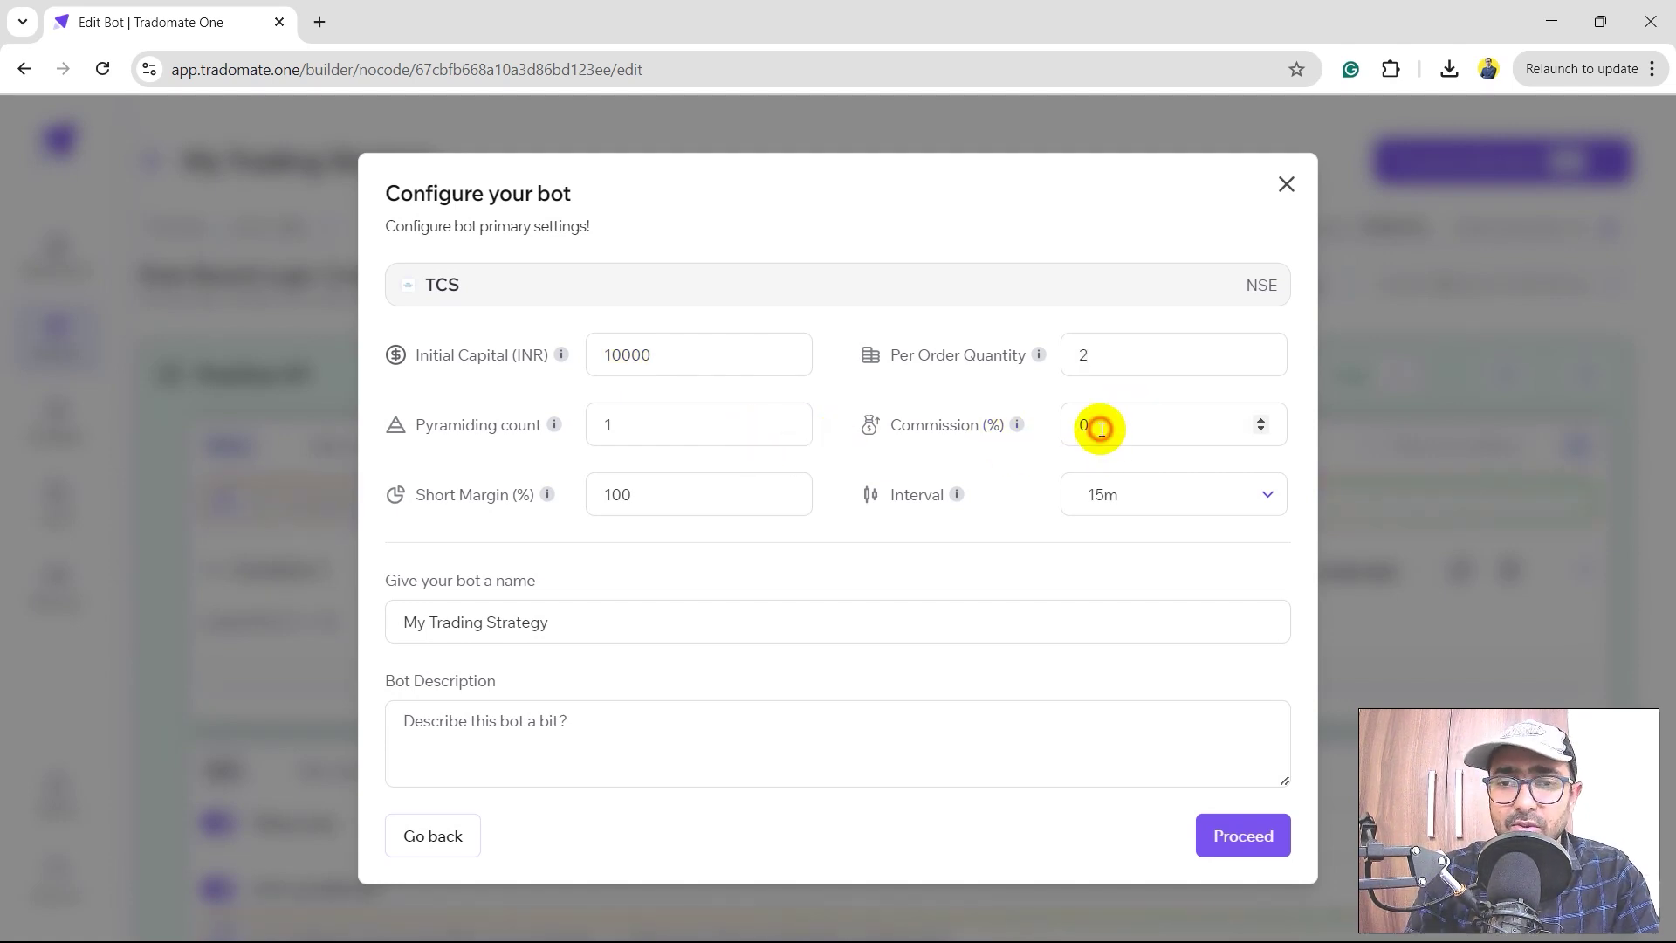
text(5)
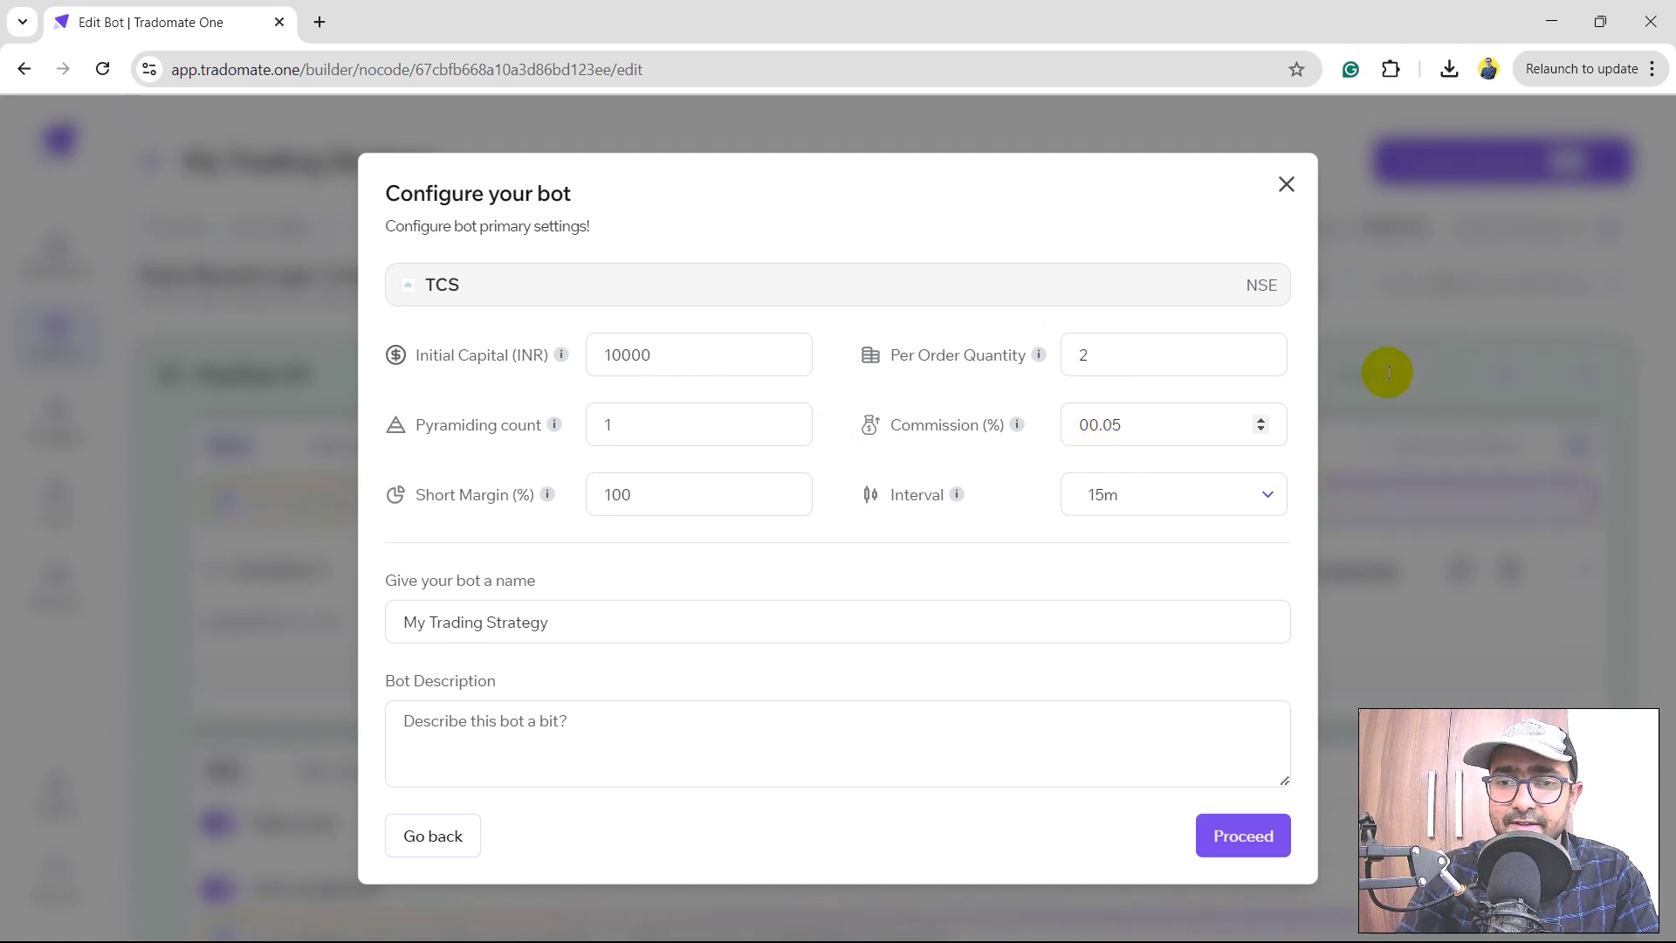
click(675, 500)
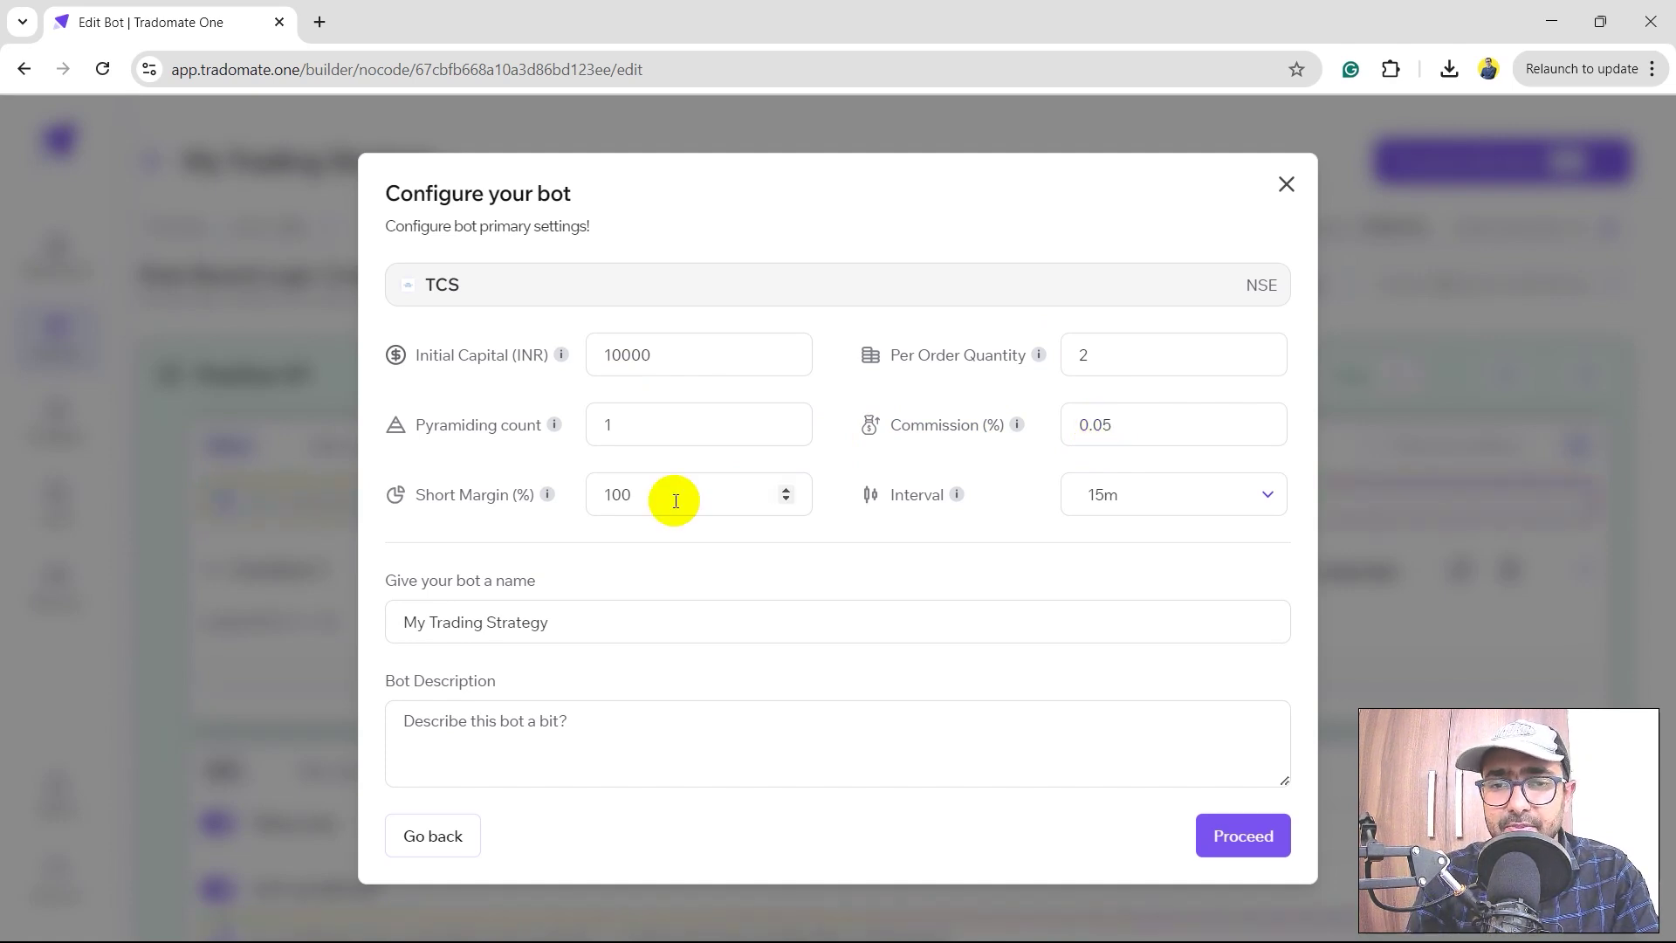
Keep the 15m interval, name the bot 'RSI Strategy for the YouTube video', and begin the description with 'Not'.
click(1169, 507)
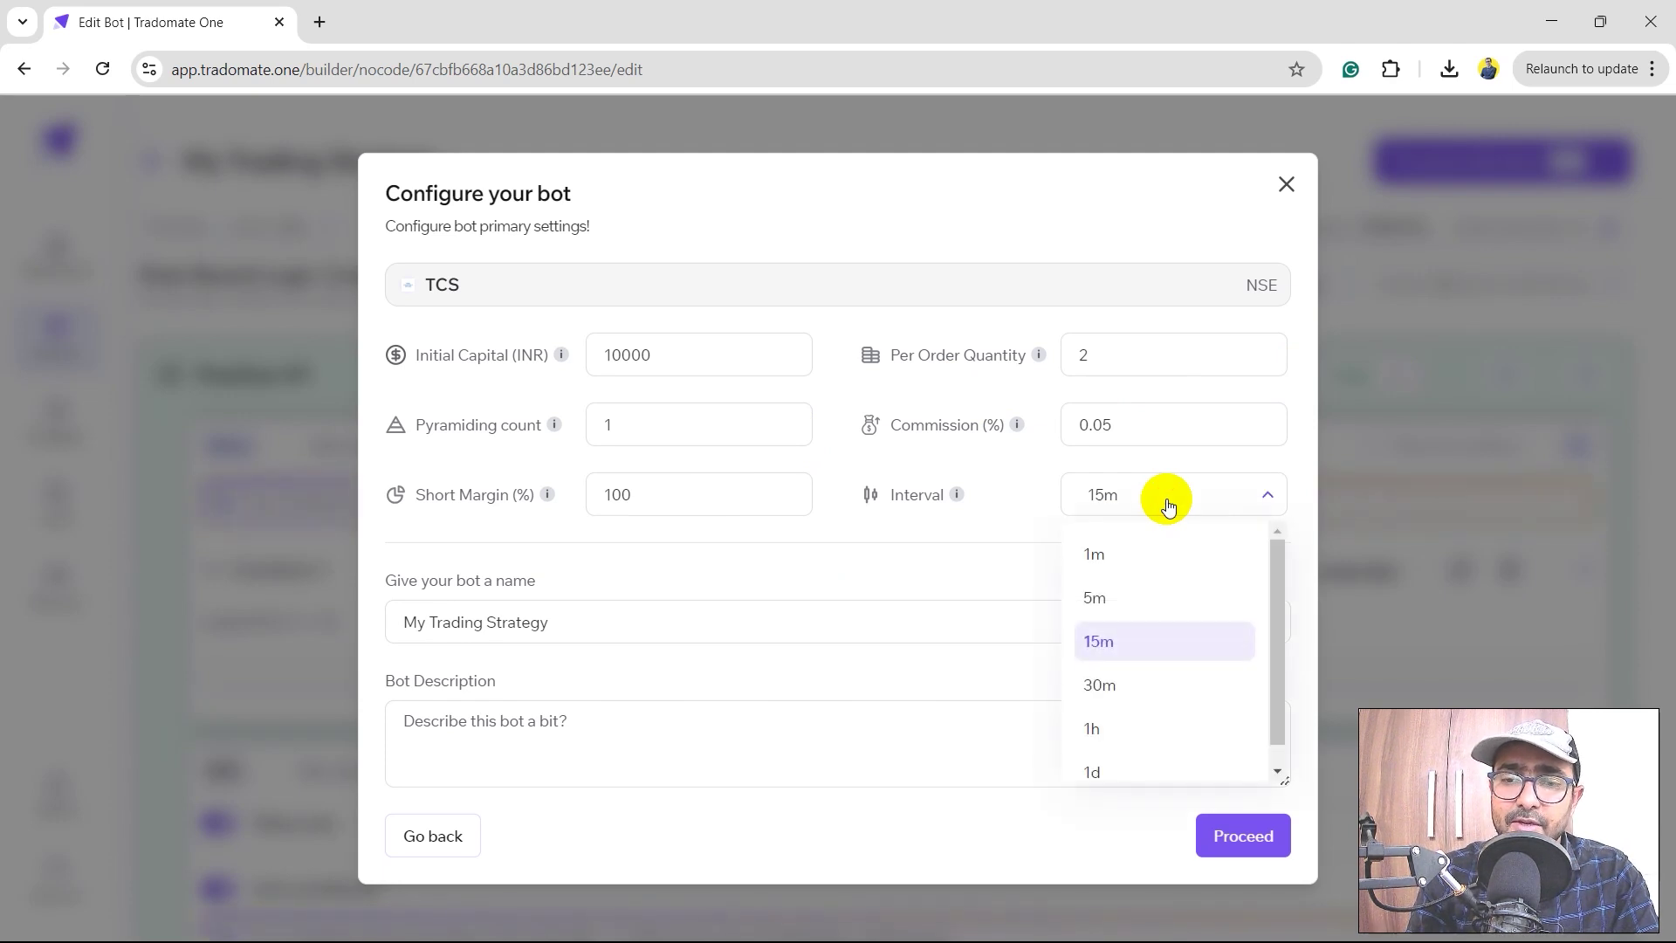
triple_click(662, 623)
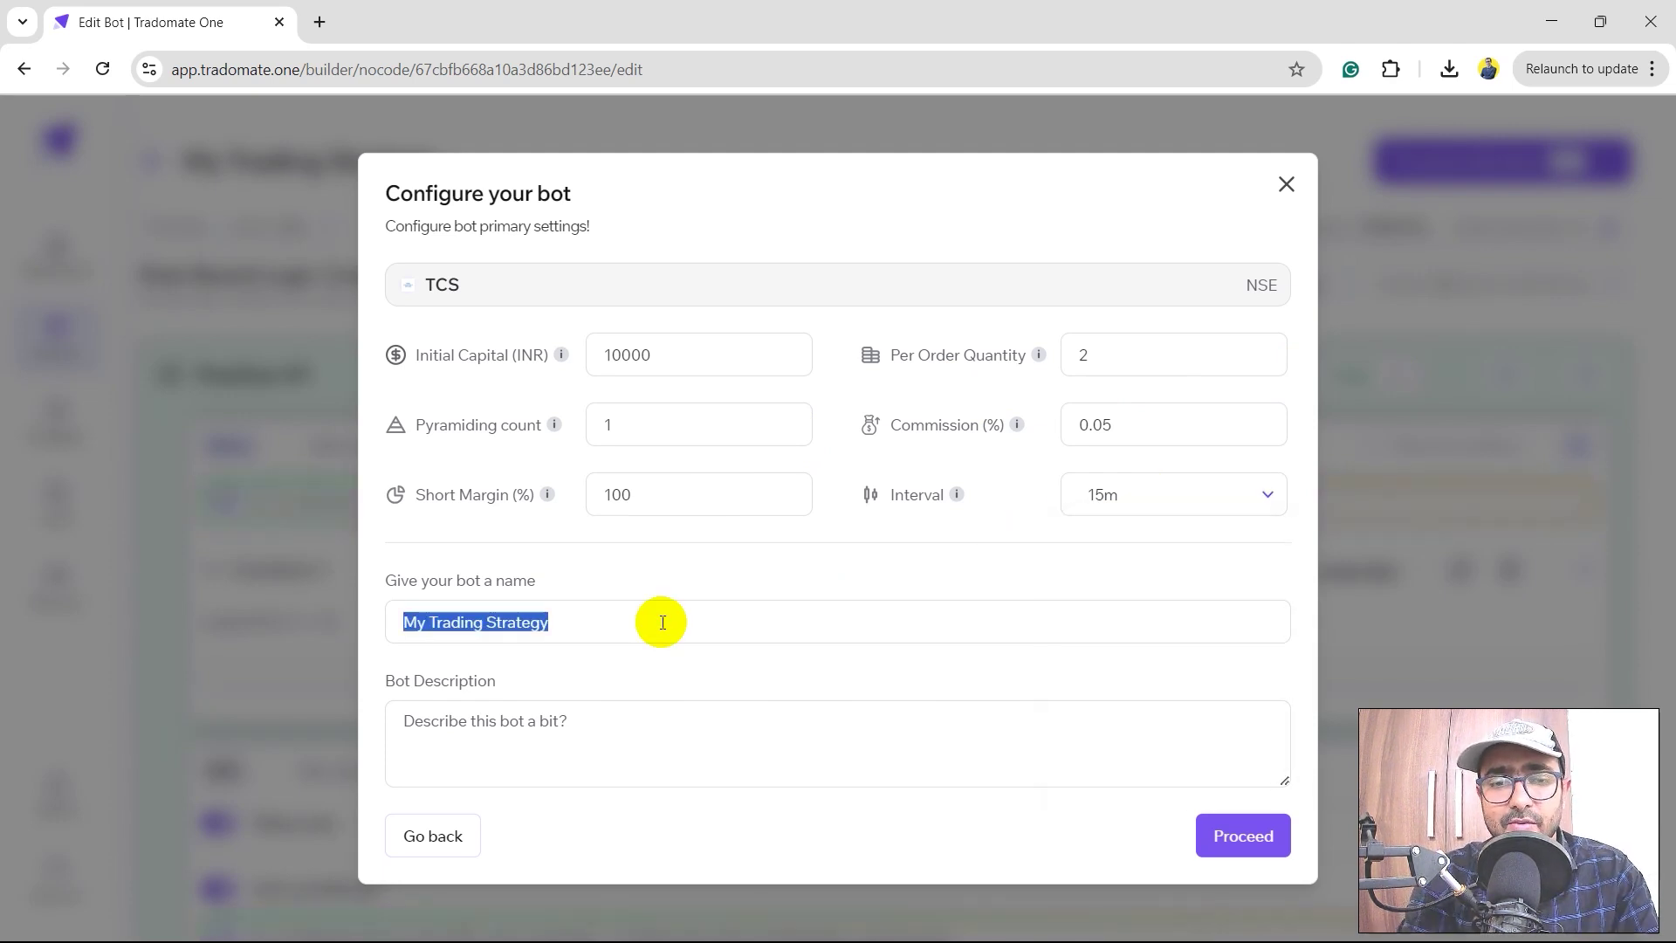
text(RSI S)
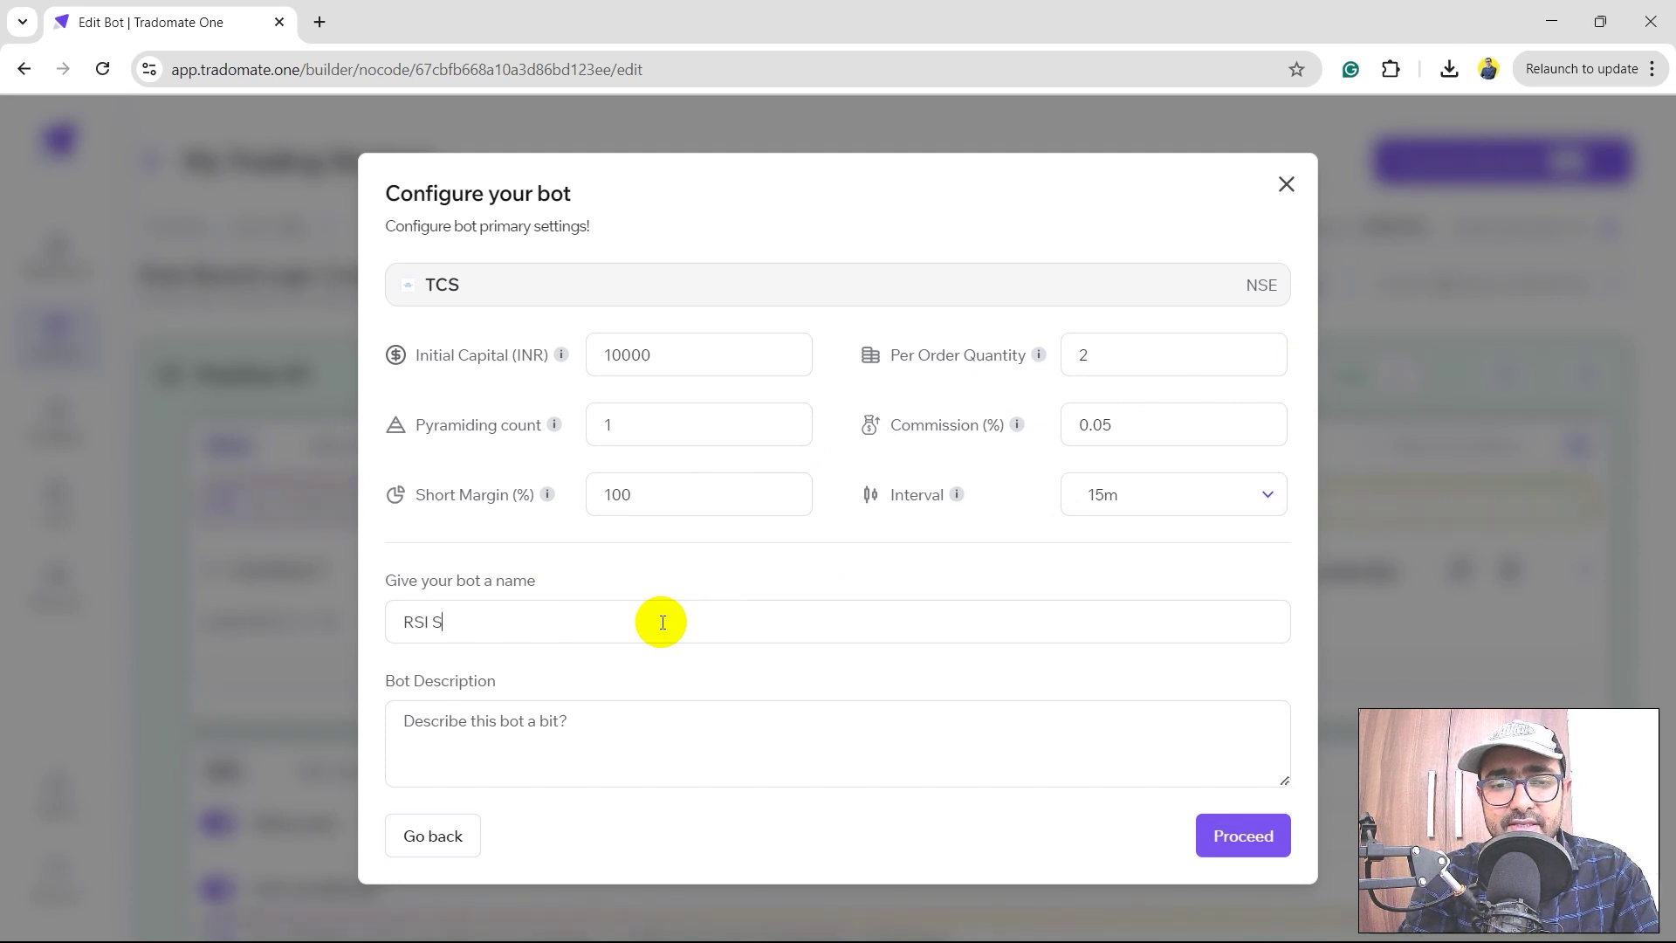
text(trategy for the YouTube video)
key(Tab)
text(Not)
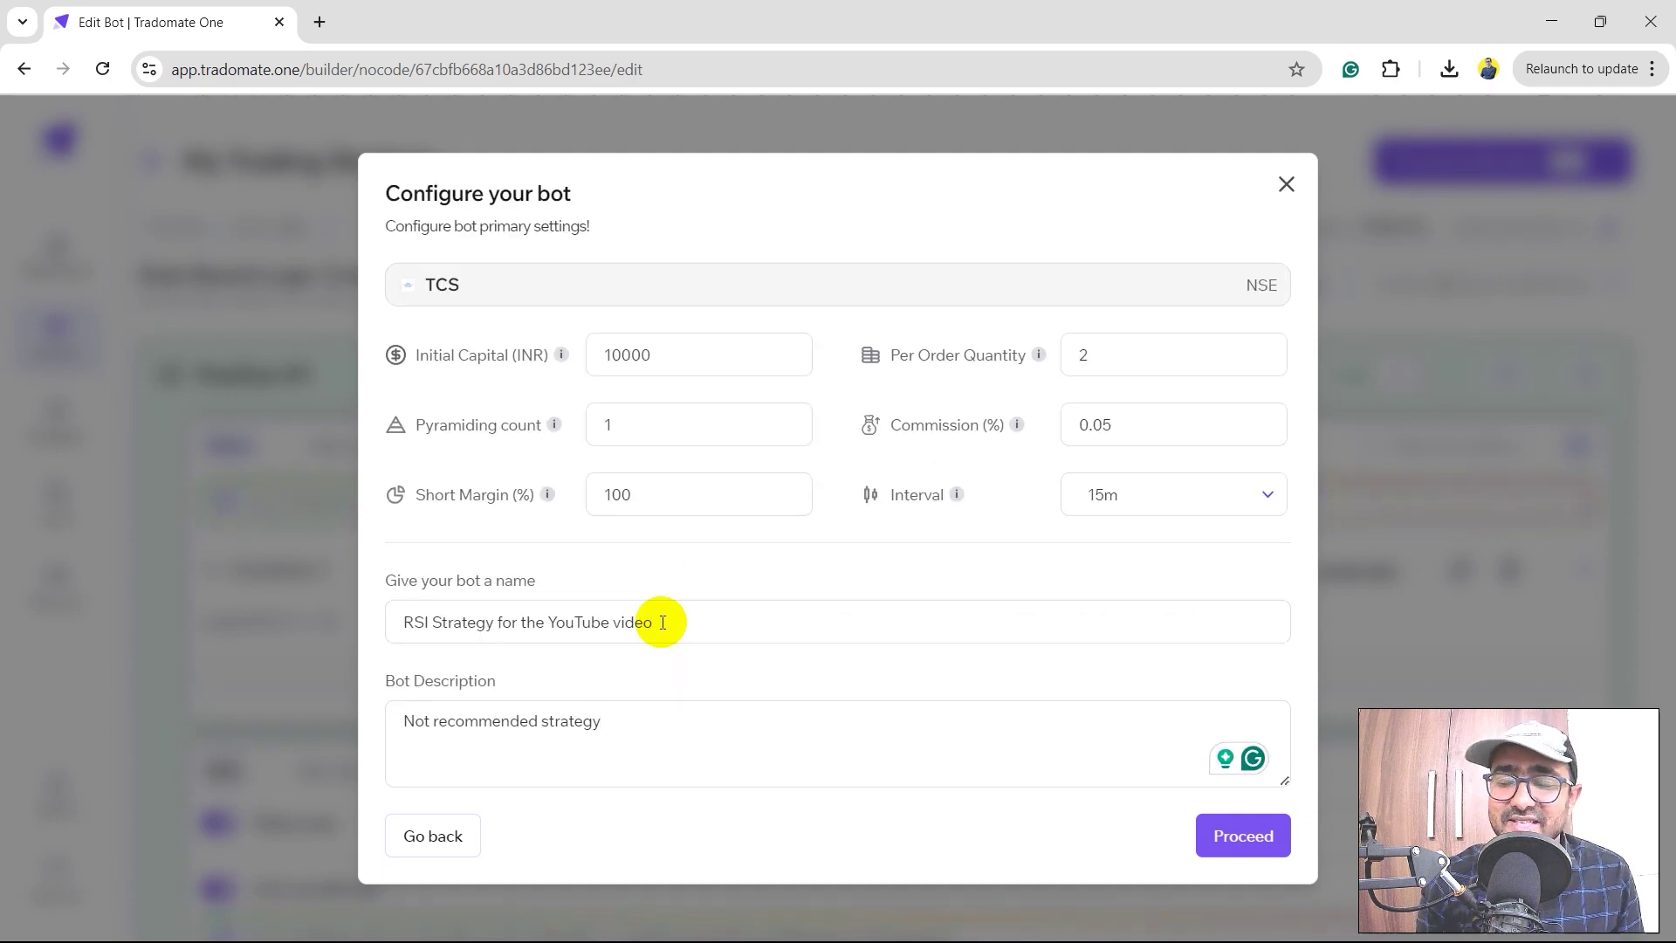
click(1225, 853)
scroll(852, 578, down, 3)
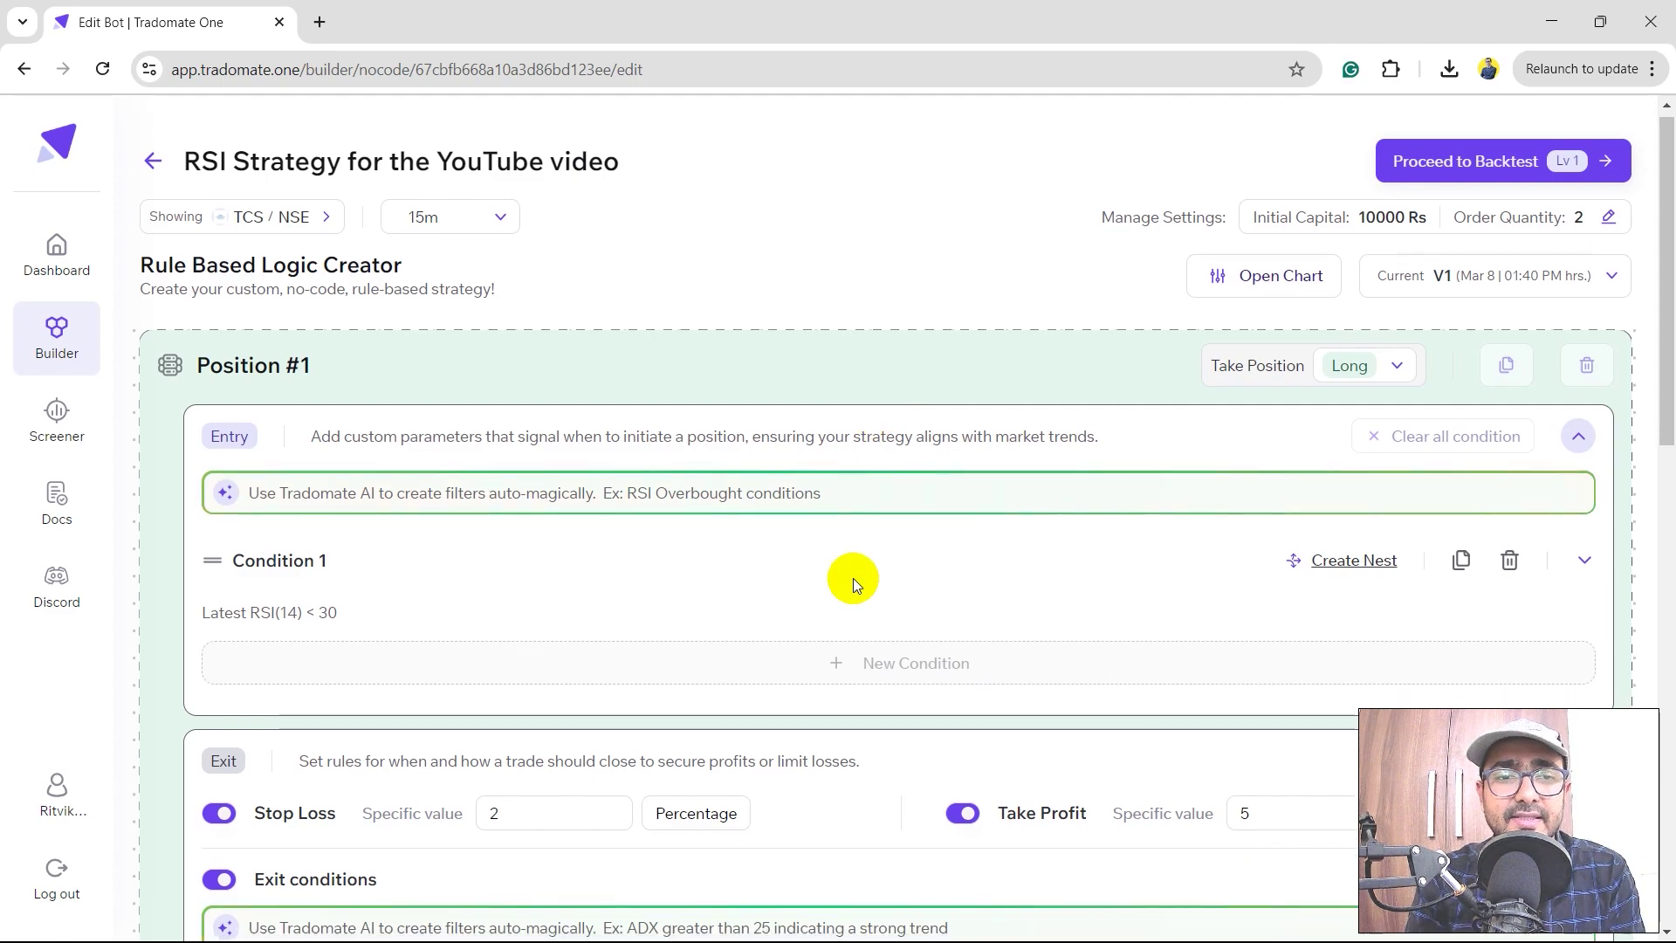
scroll(852, 578, down, 7)
scroll(852, 578, up, 8)
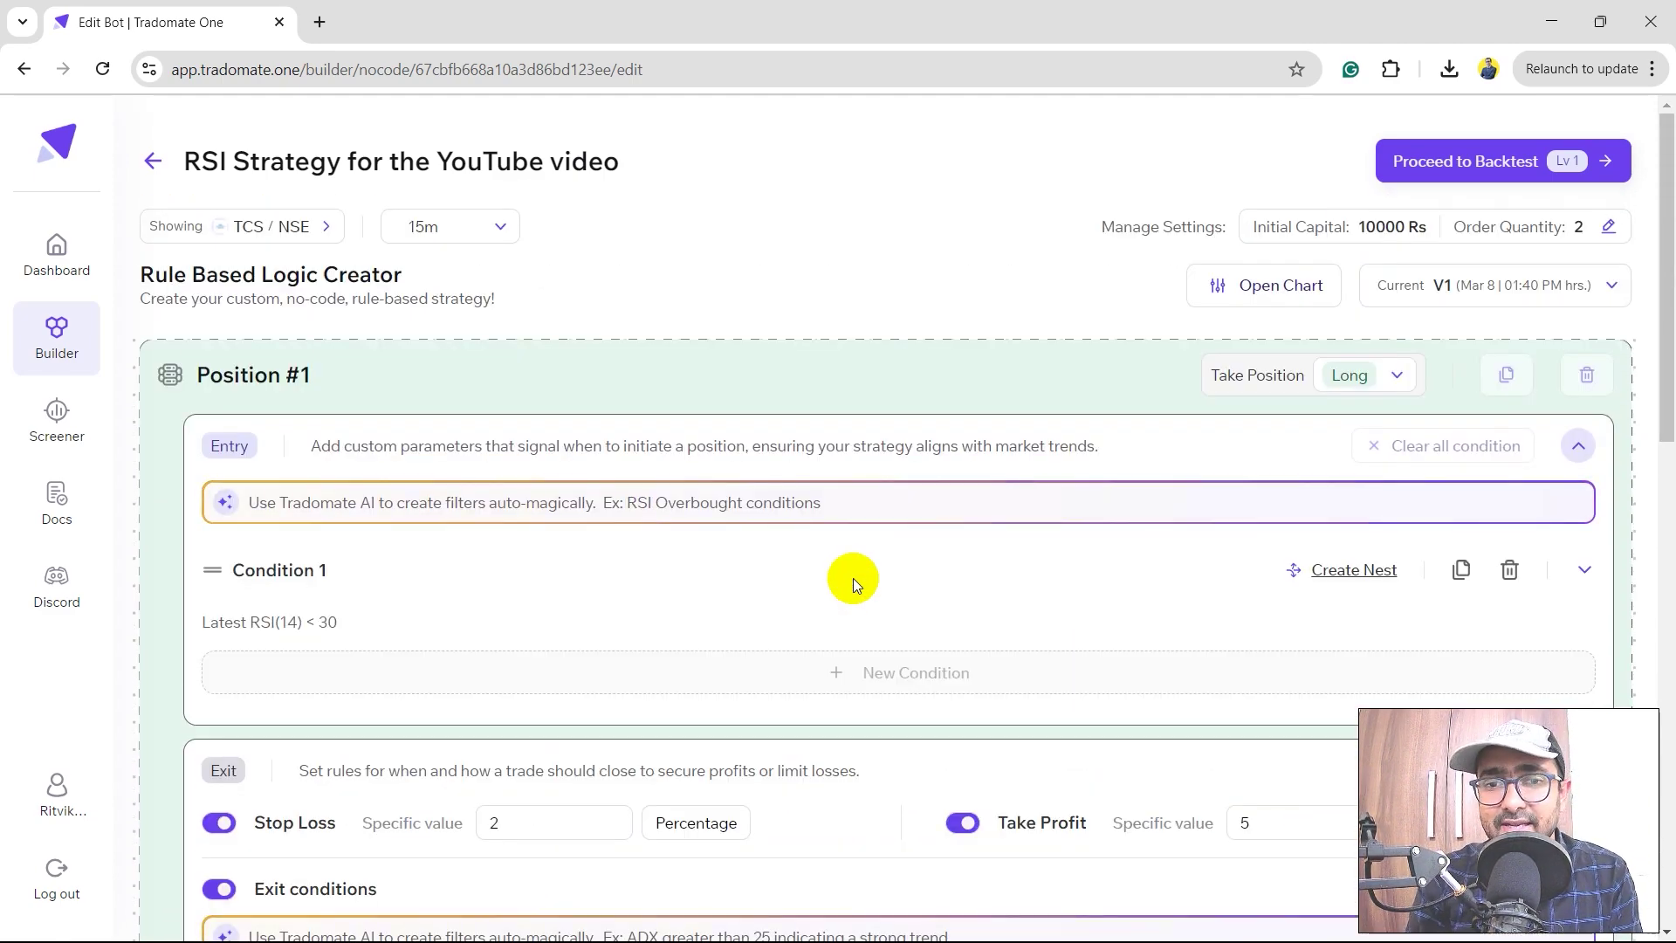
scroll(852, 578, down, 1)
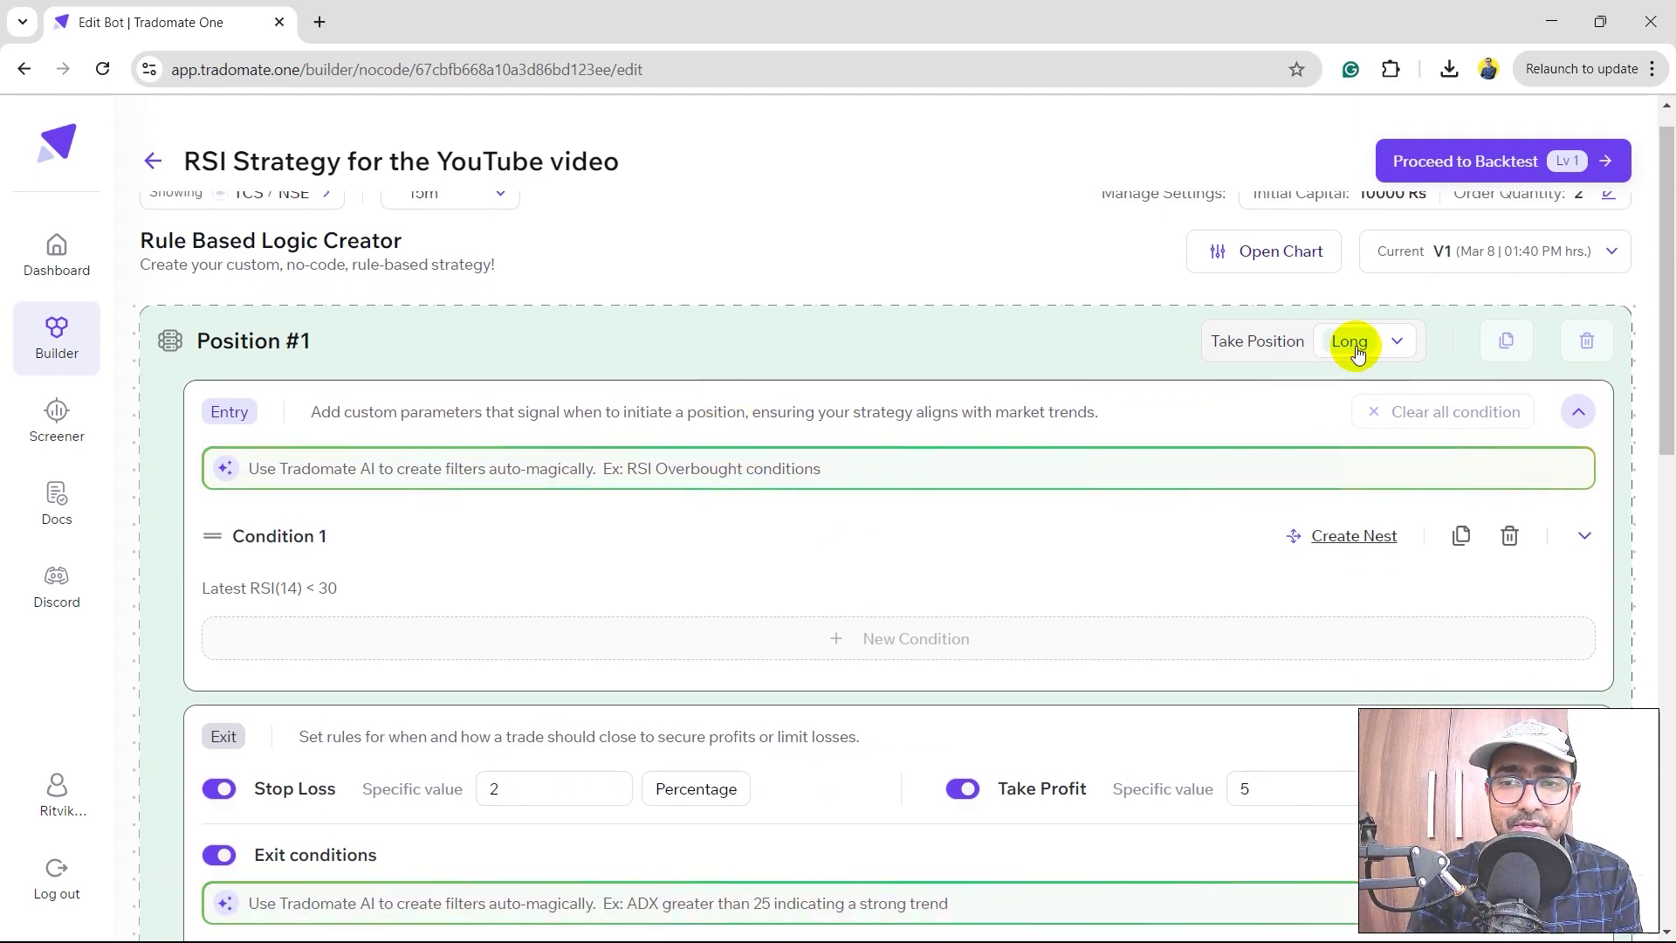
scroll(850, 501, down, 2)
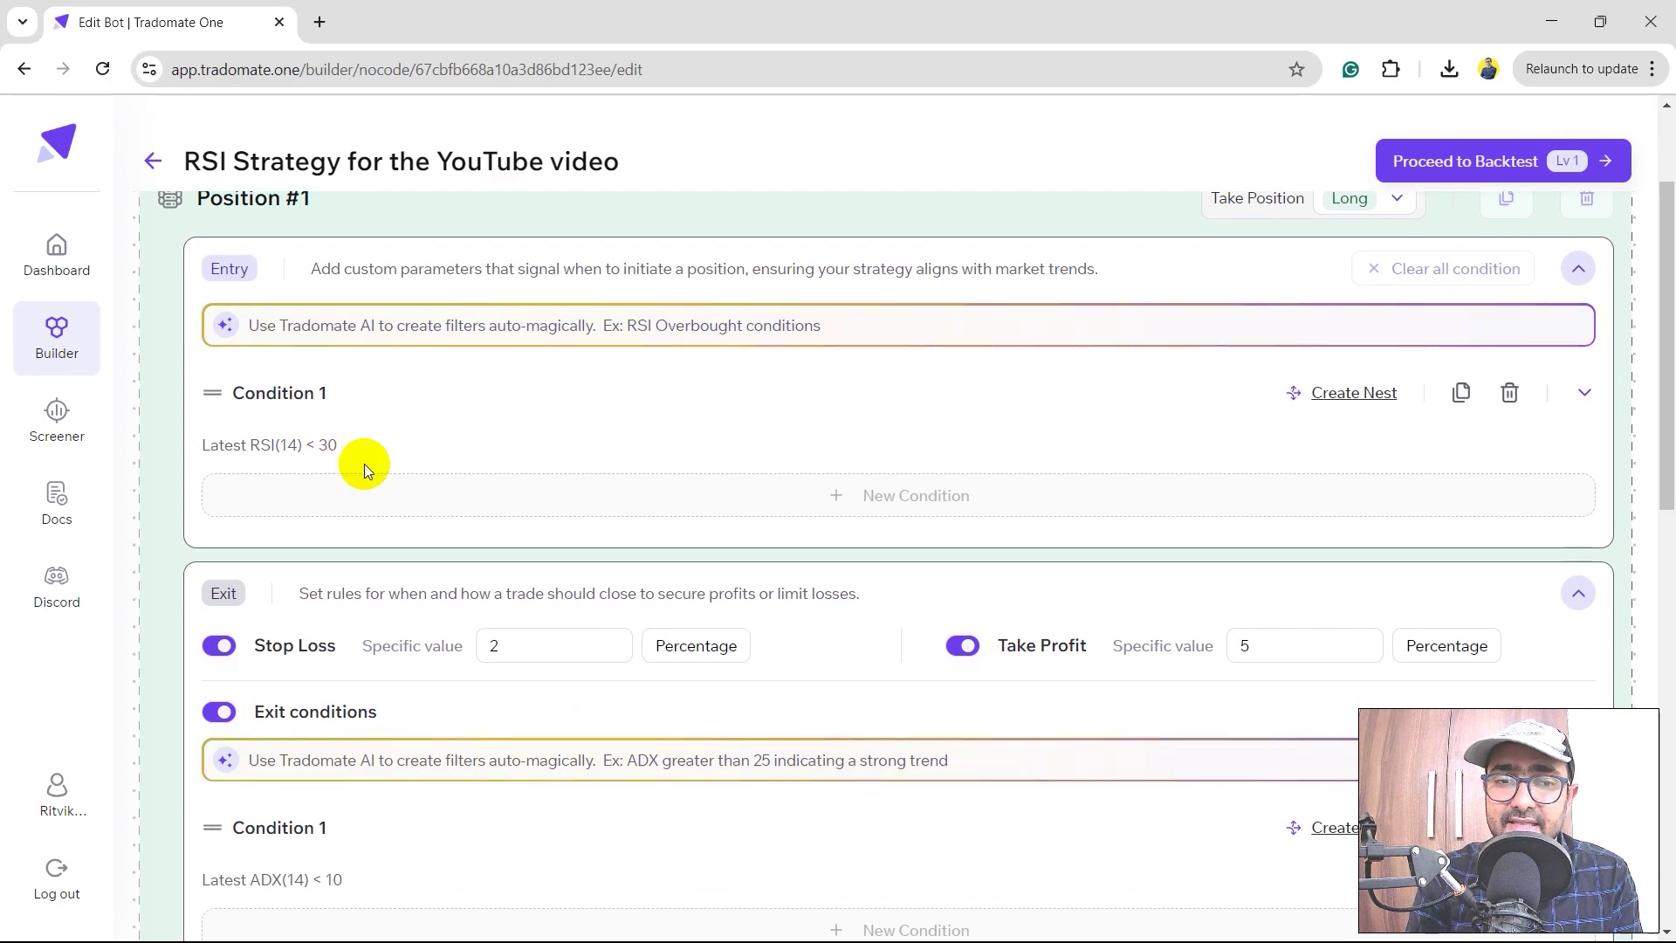
scroll(364, 464, down, 2)
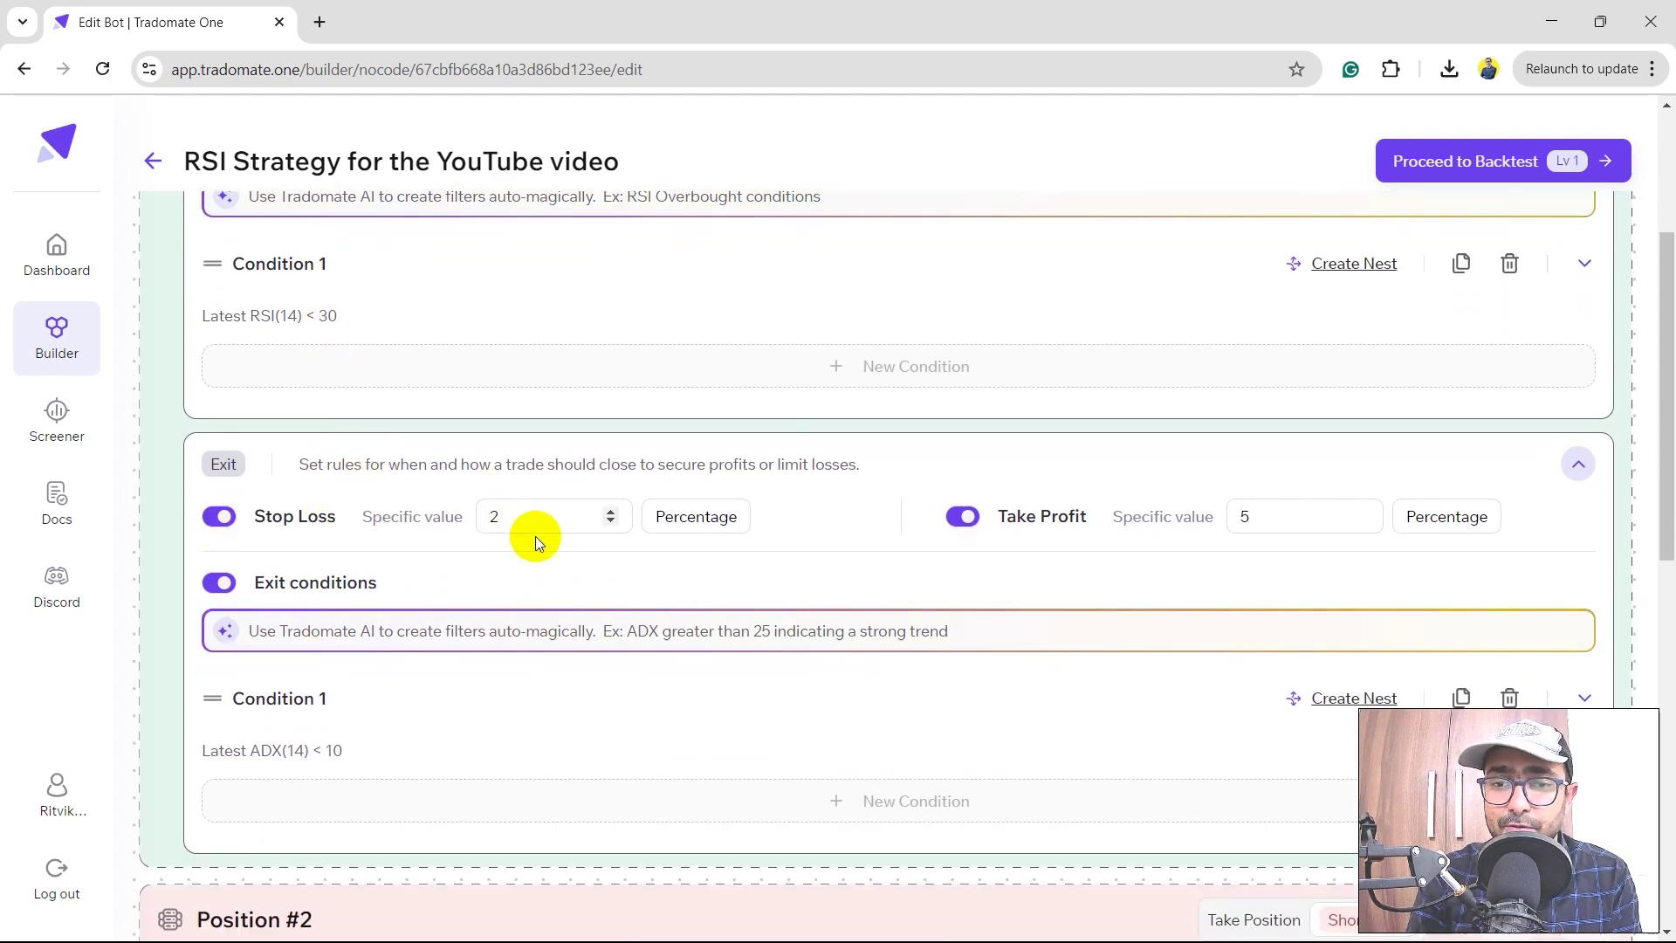
scroll(1113, 547, down, 2)
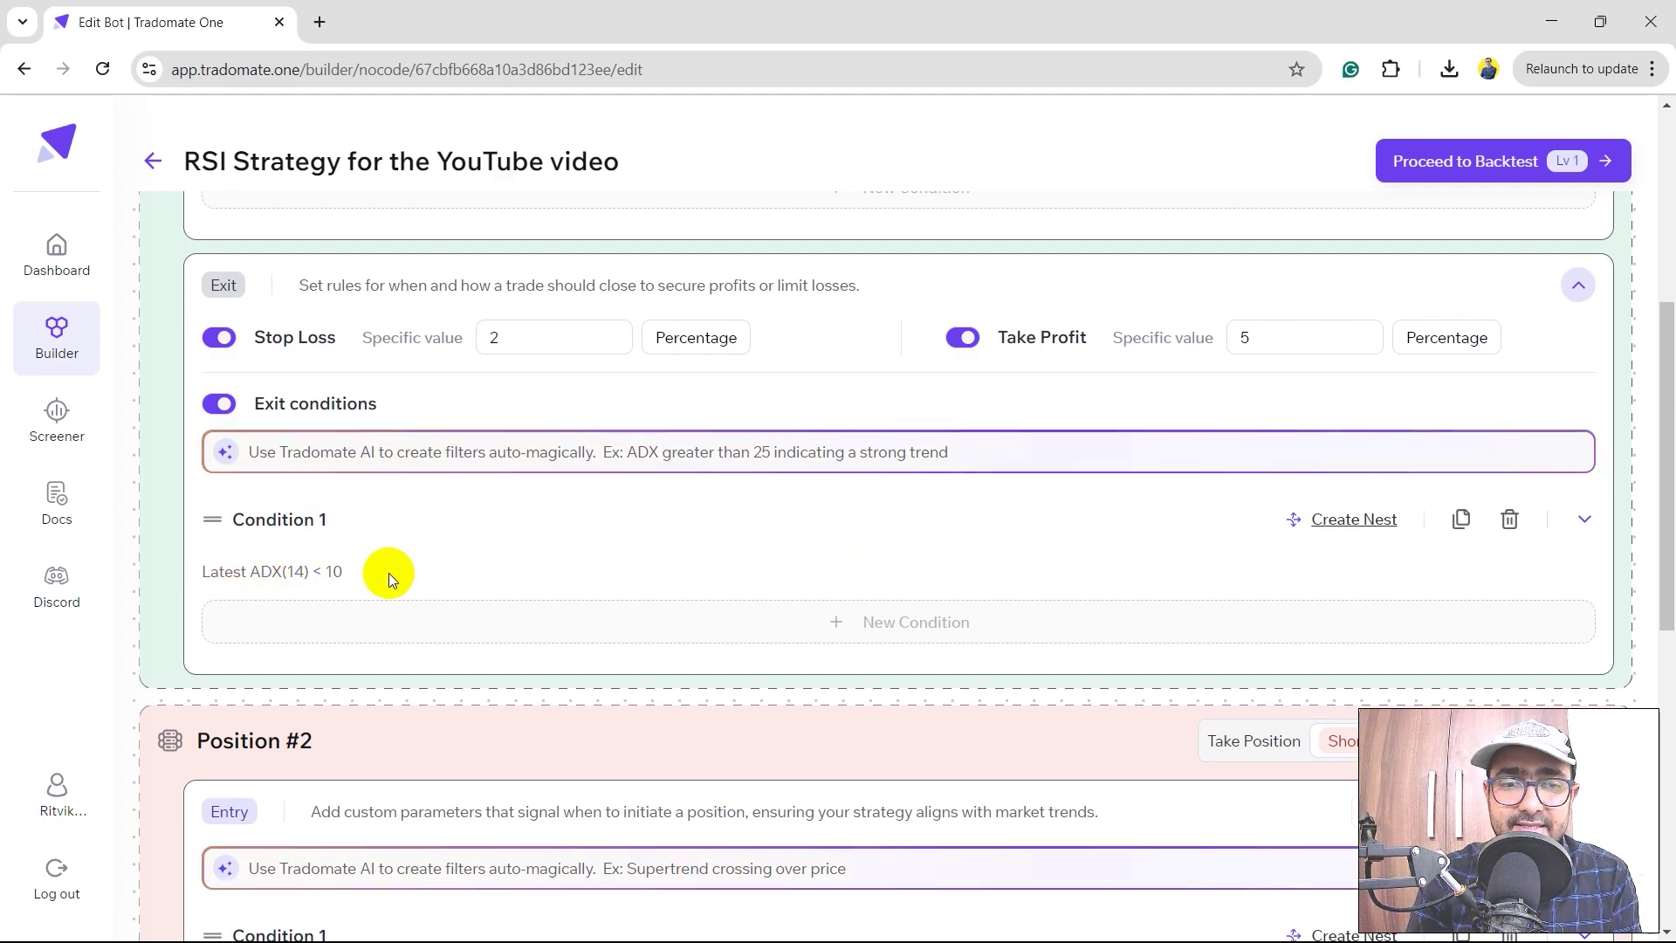
scroll(389, 573, down, 2)
scroll(389, 573, down, 5)
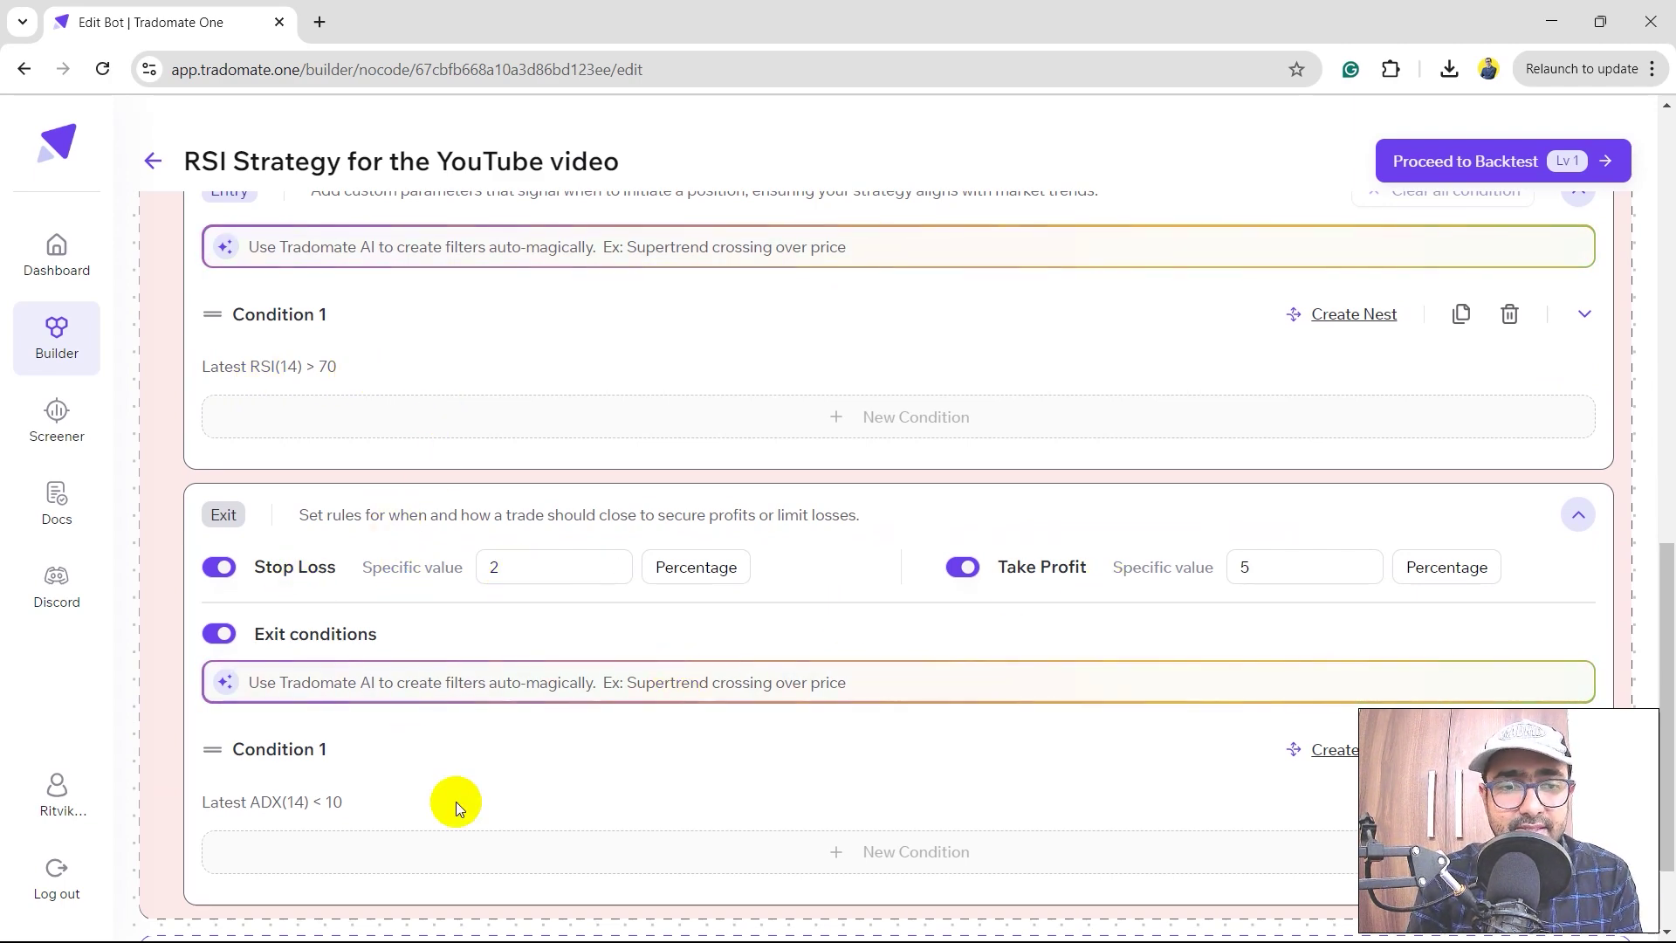
scroll(456, 801, down, 2)
scroll(479, 829, up, 15)
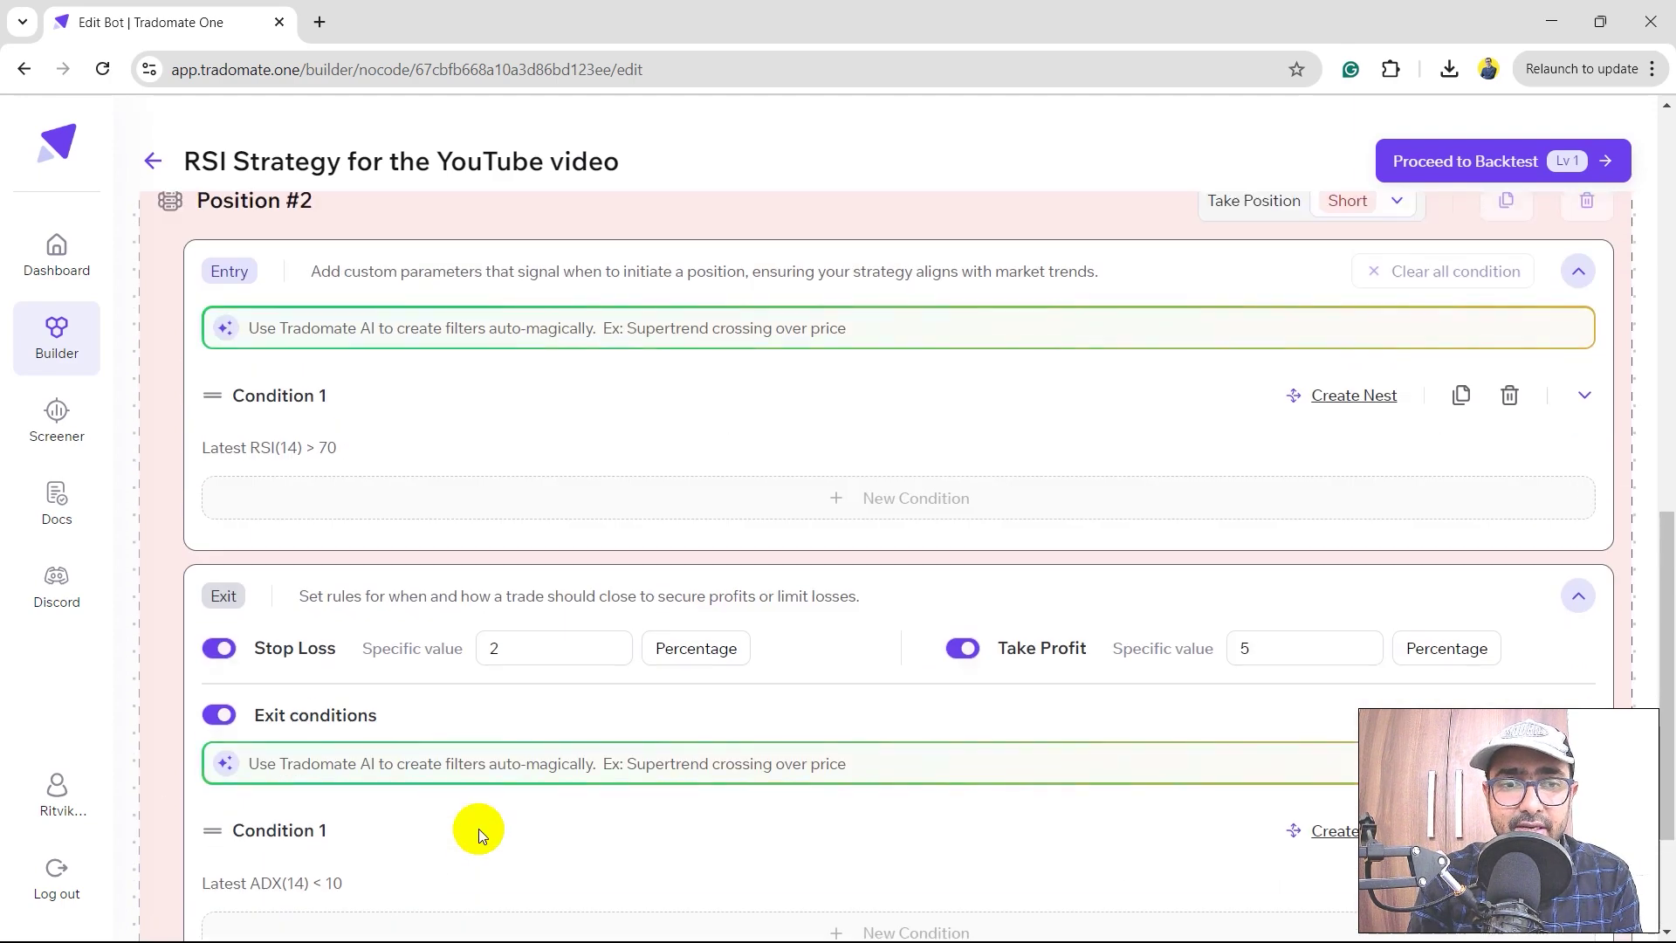
scroll(531, 798, down, 2)
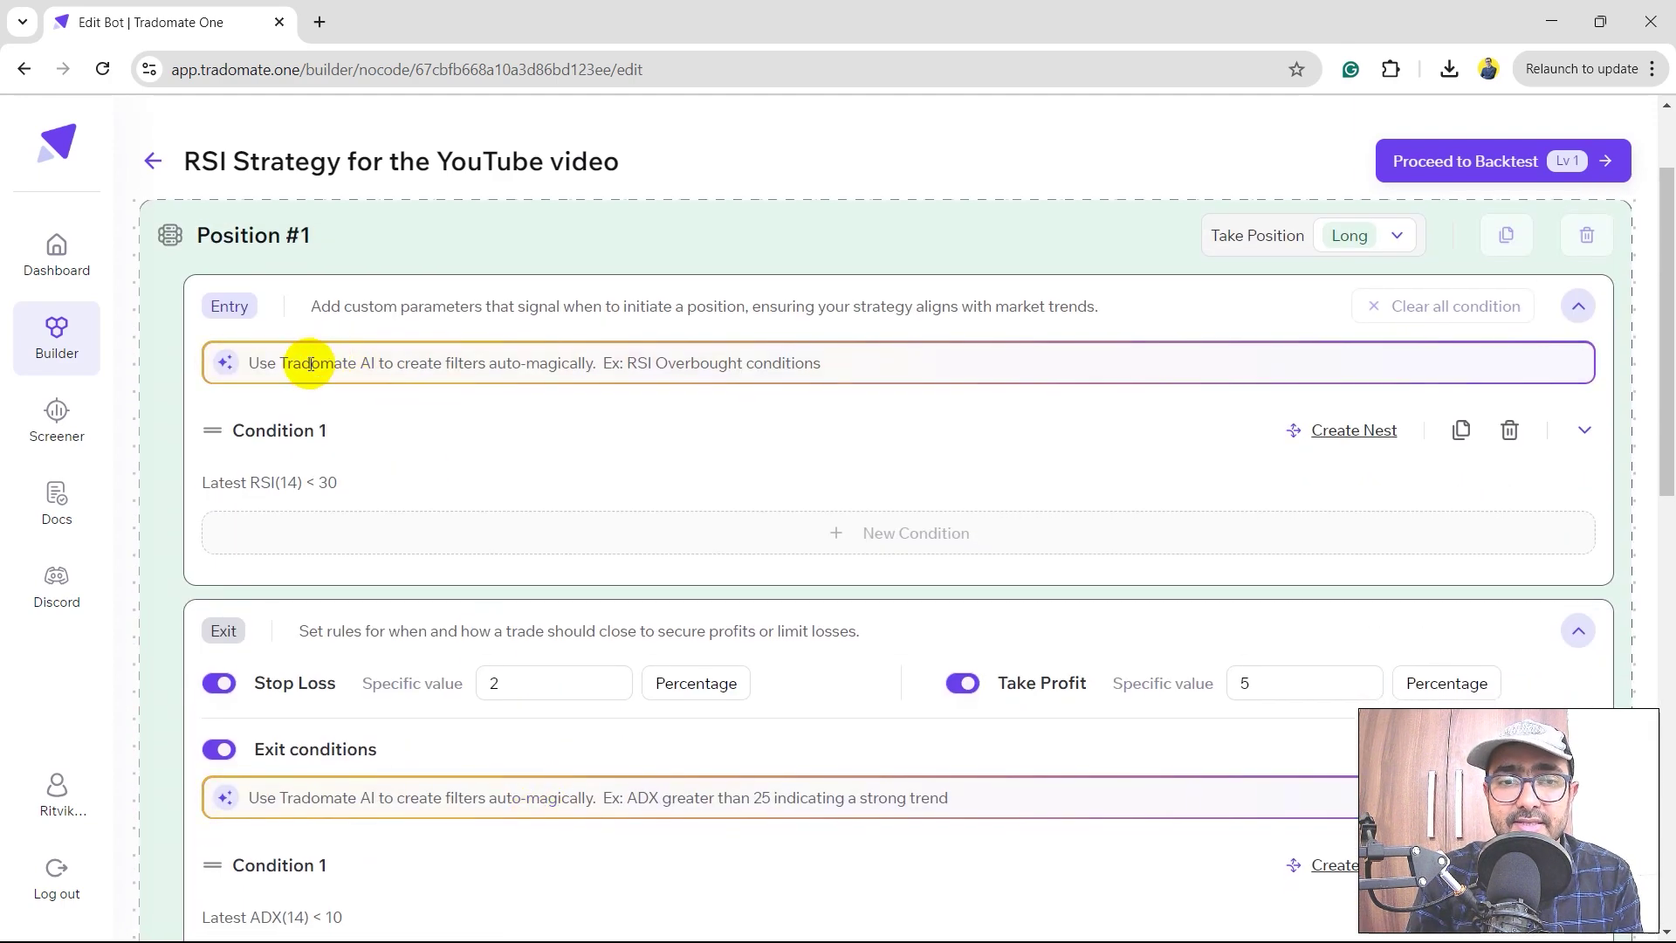
Prompt Position #1's entry AI with 'supertrend line should be greater than' to add Super Trend(10, 3) > Close.
scroll(385, 471, down, 2)
click(351, 649)
scroll(349, 644, up, 1)
click(352, 305)
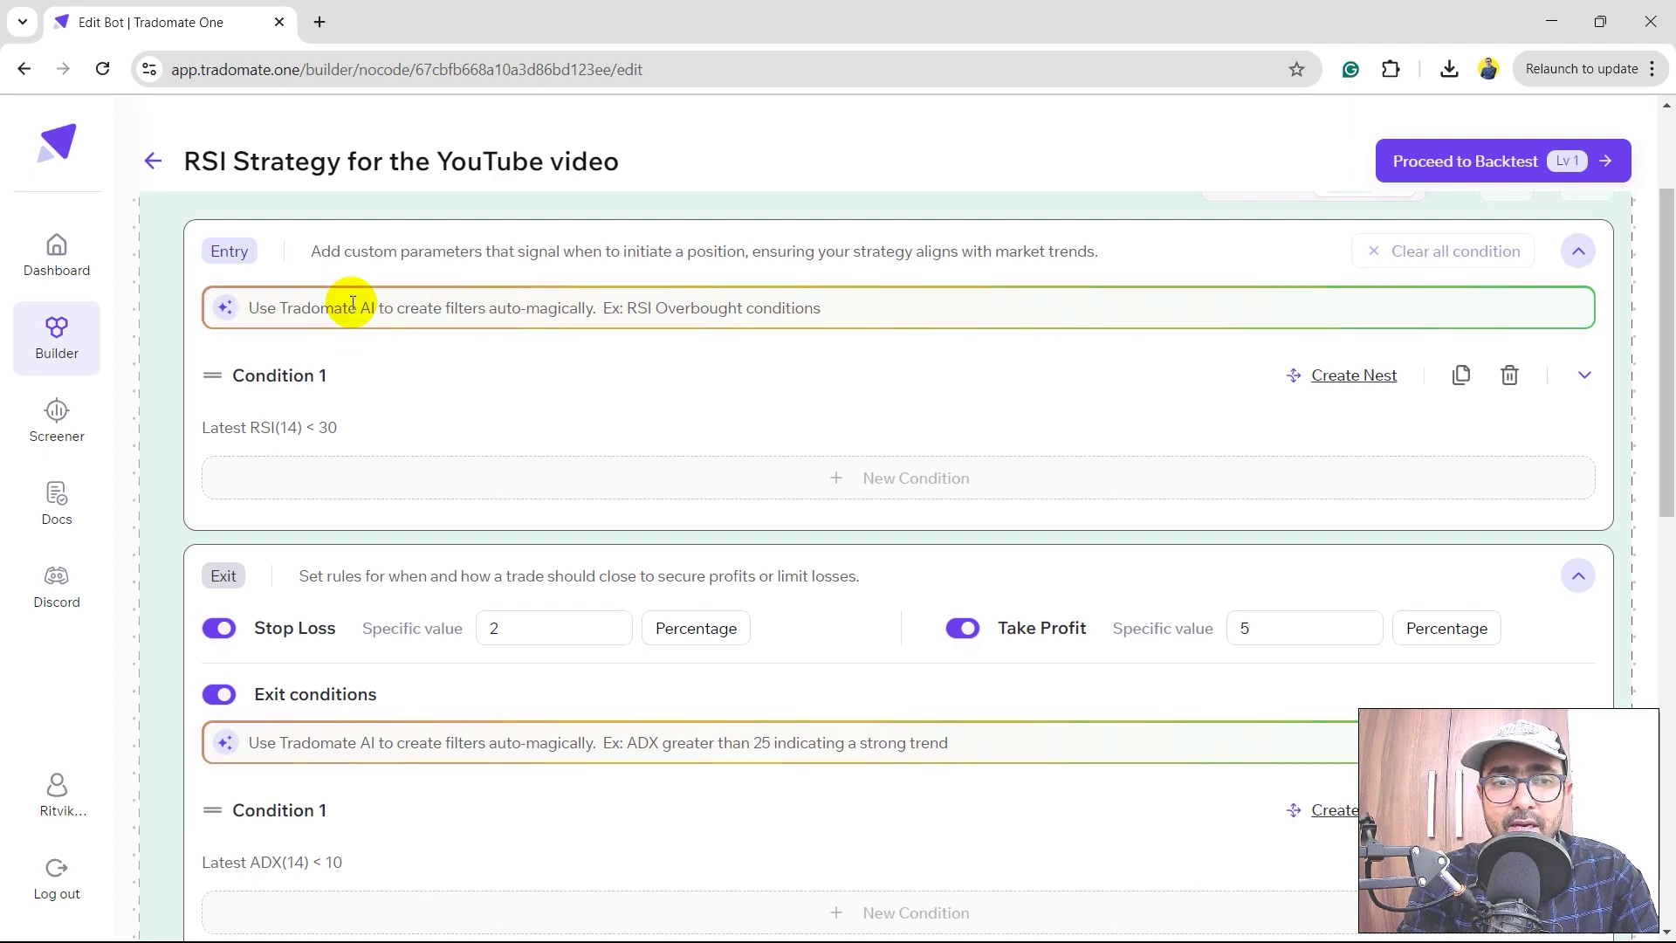
text(supertrend should be)
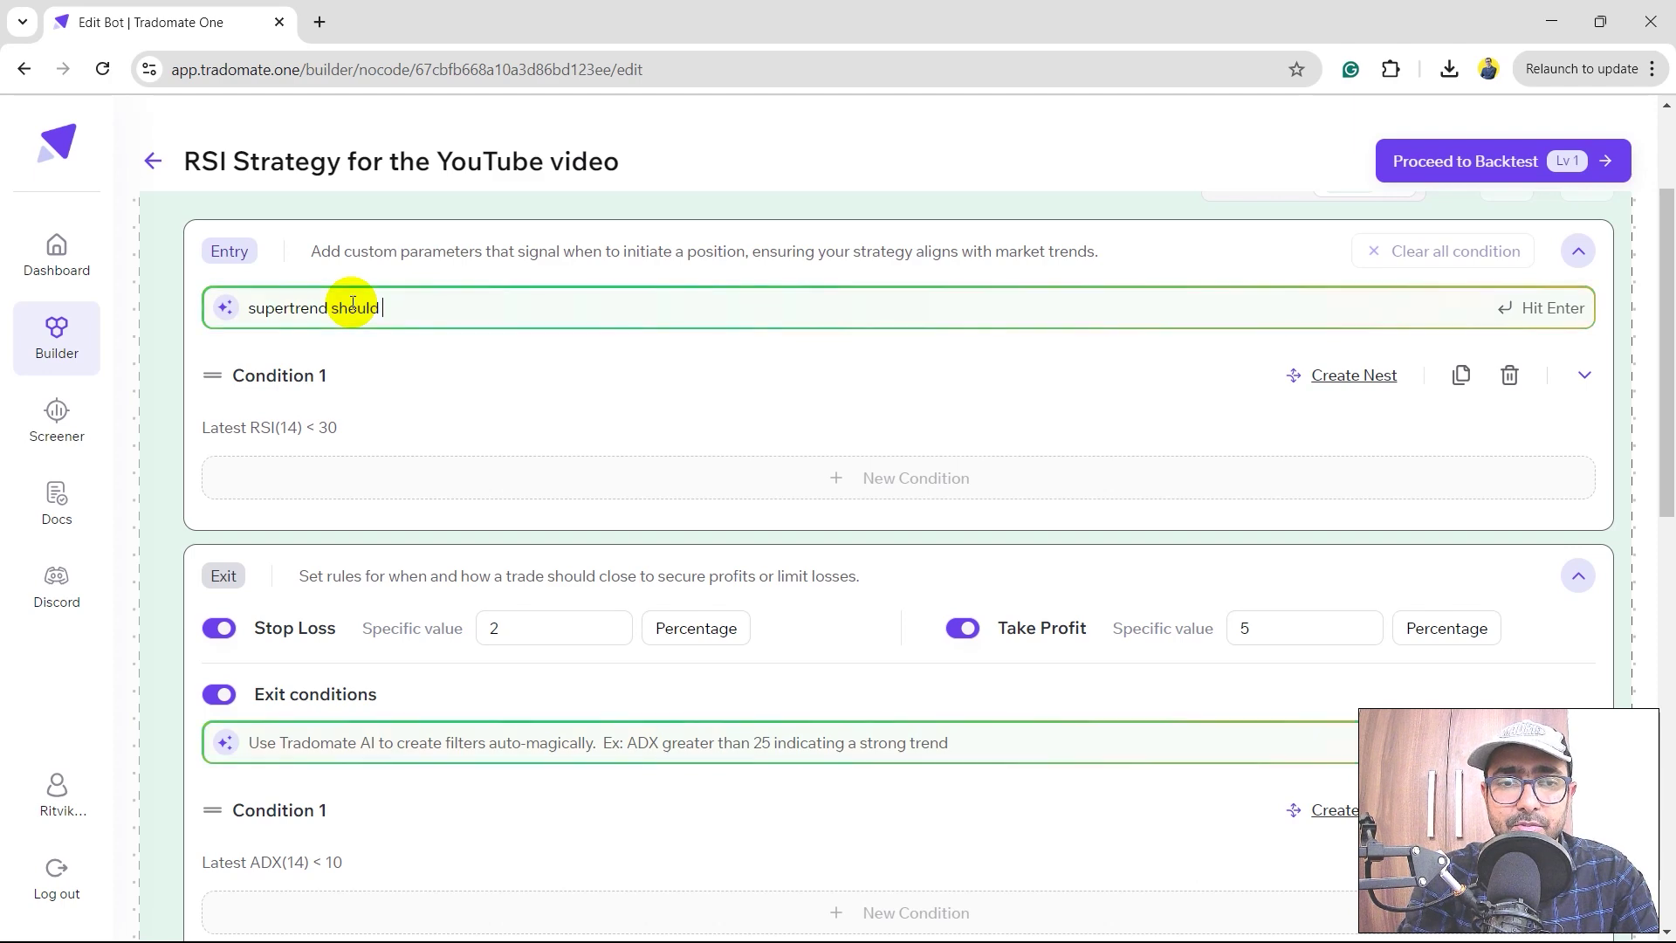
click(330, 308)
text(line)
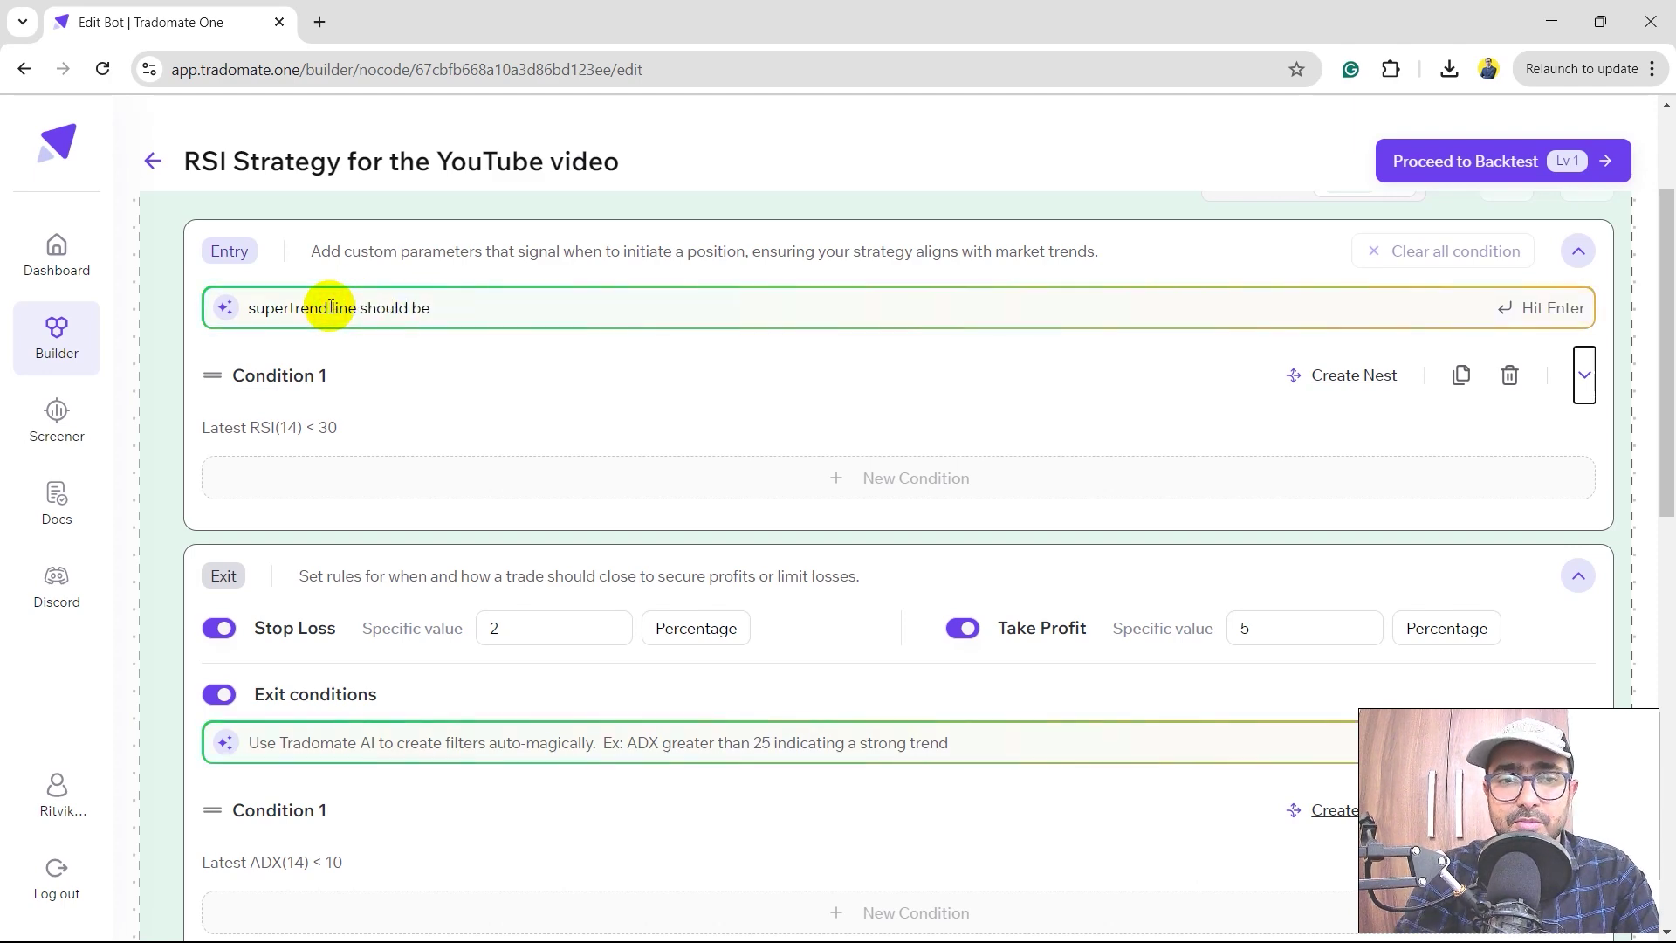
click(512, 295)
text(greater than p)
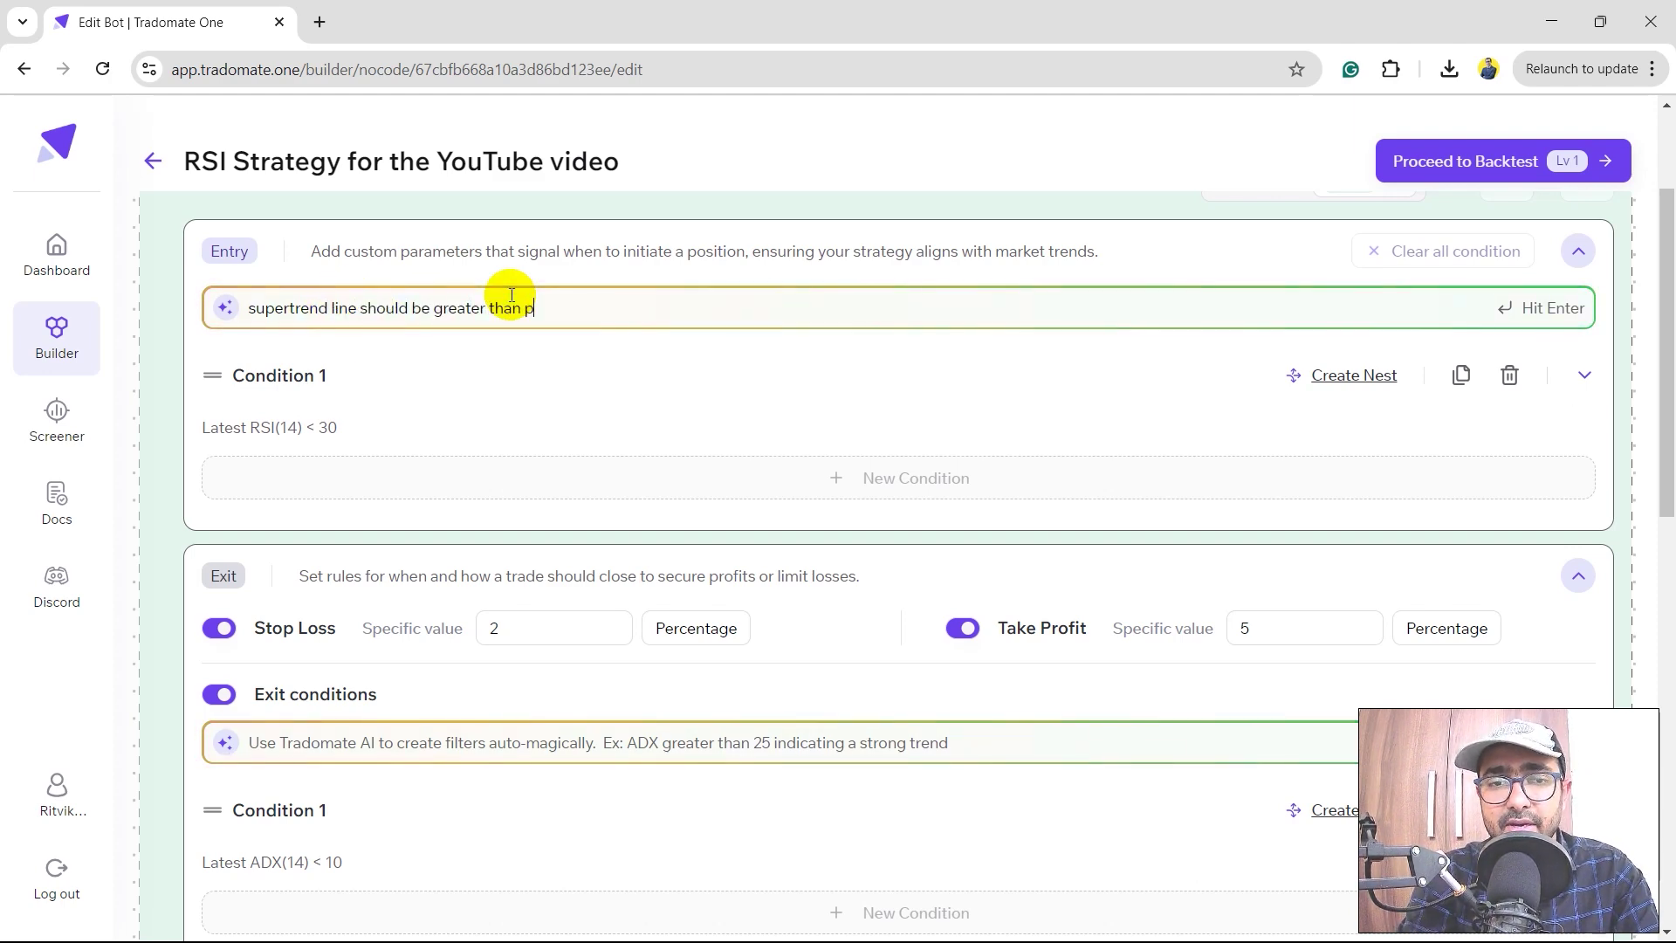
key(Return)
scroll(532, 423, down, 1)
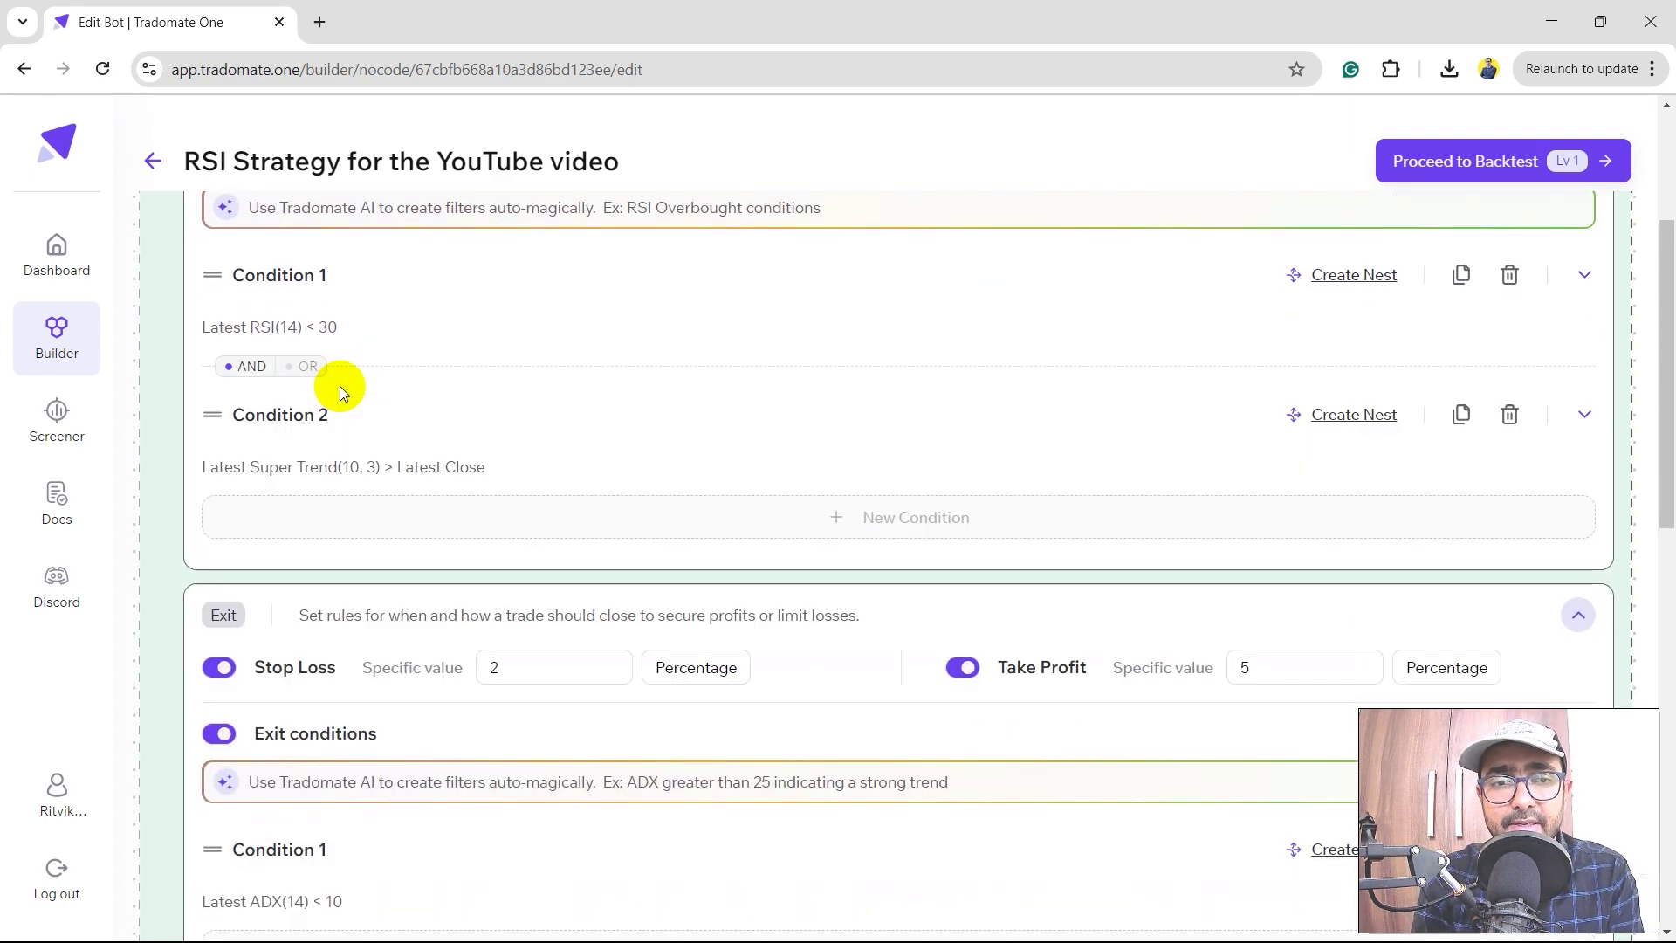
scroll(454, 454, down, 3)
scroll(567, 588, down, 2)
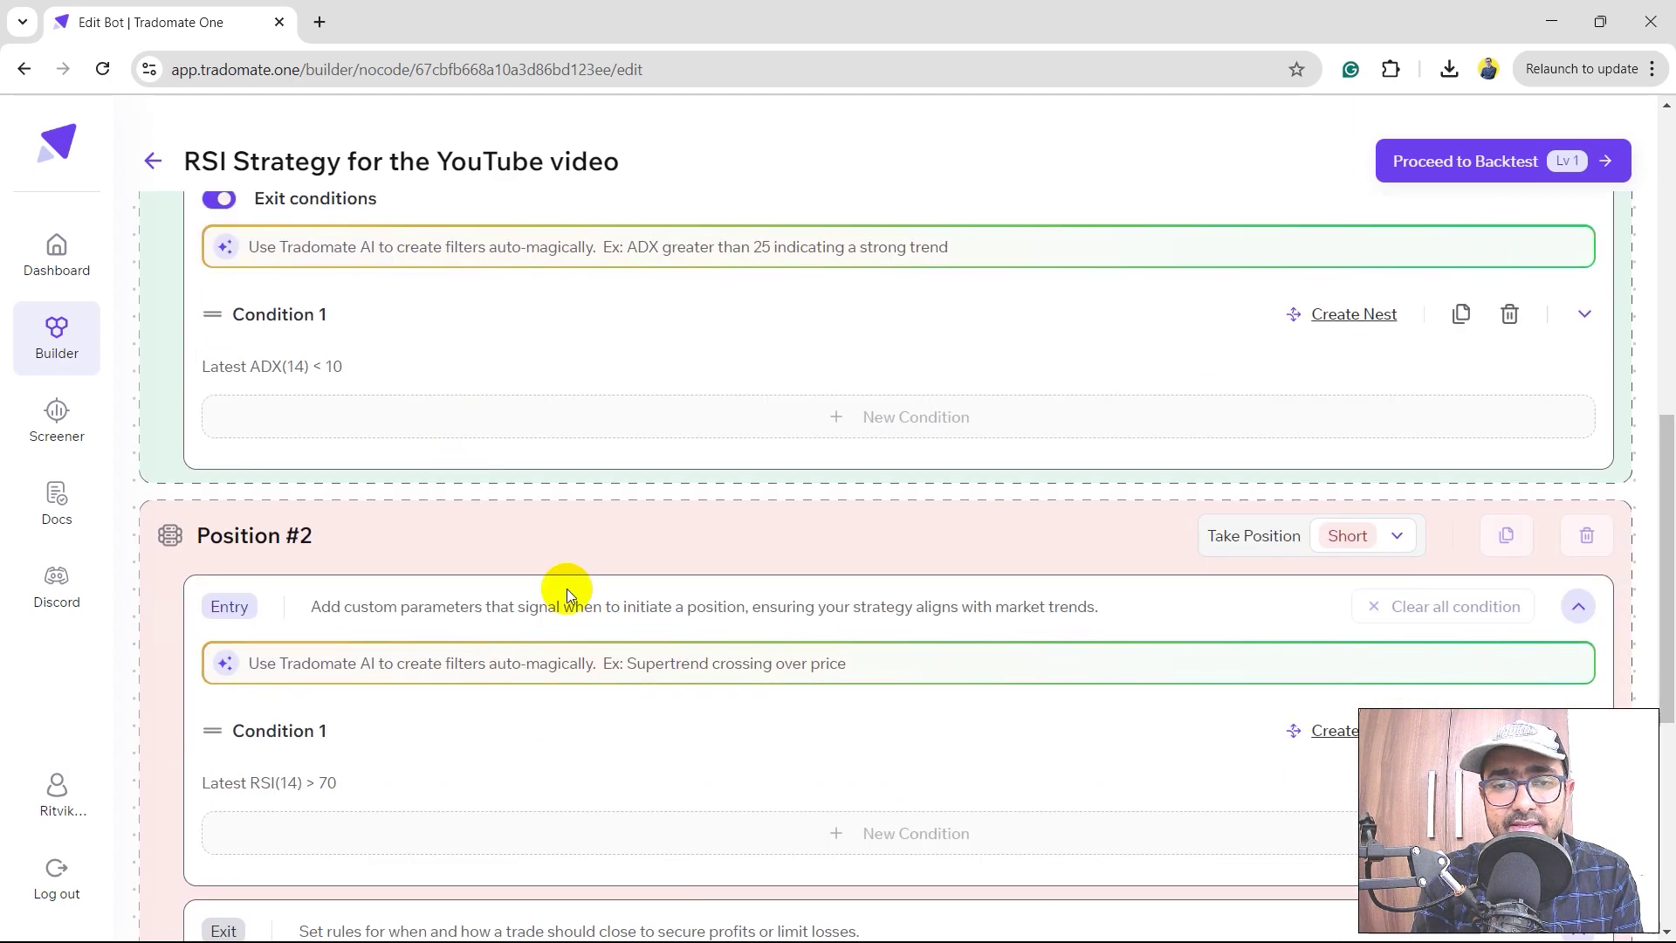
scroll(567, 589, up, 7)
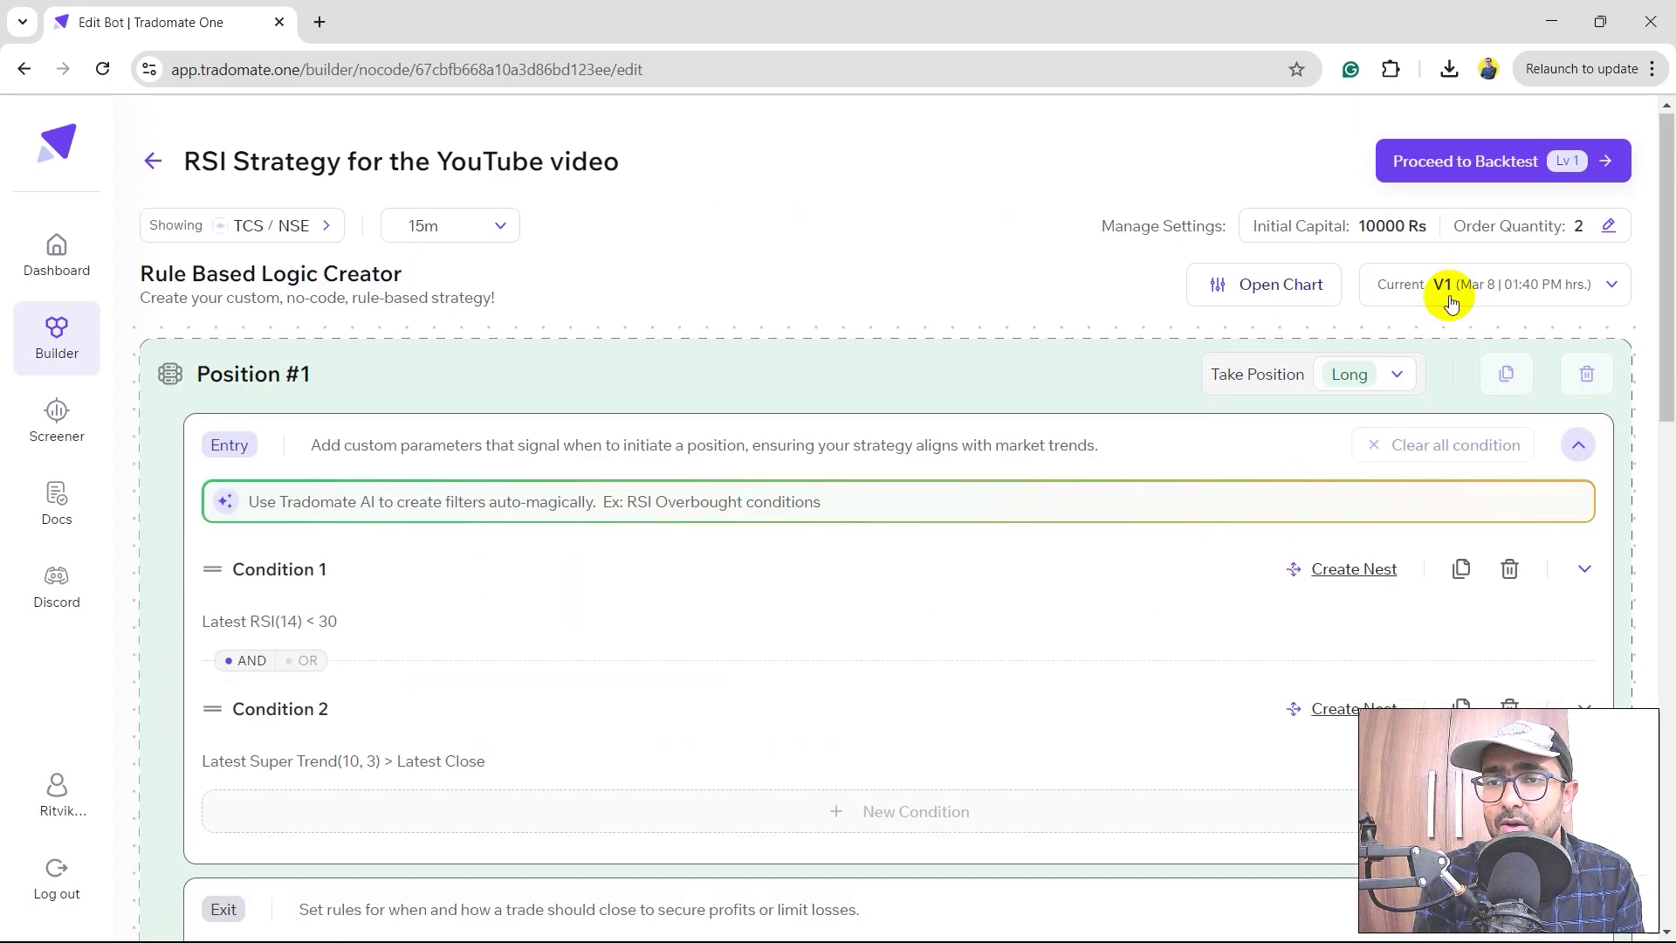
Backtest the updated strategy, then zoom out and pan the chart to see all 30 TCS trades.
click(1459, 170)
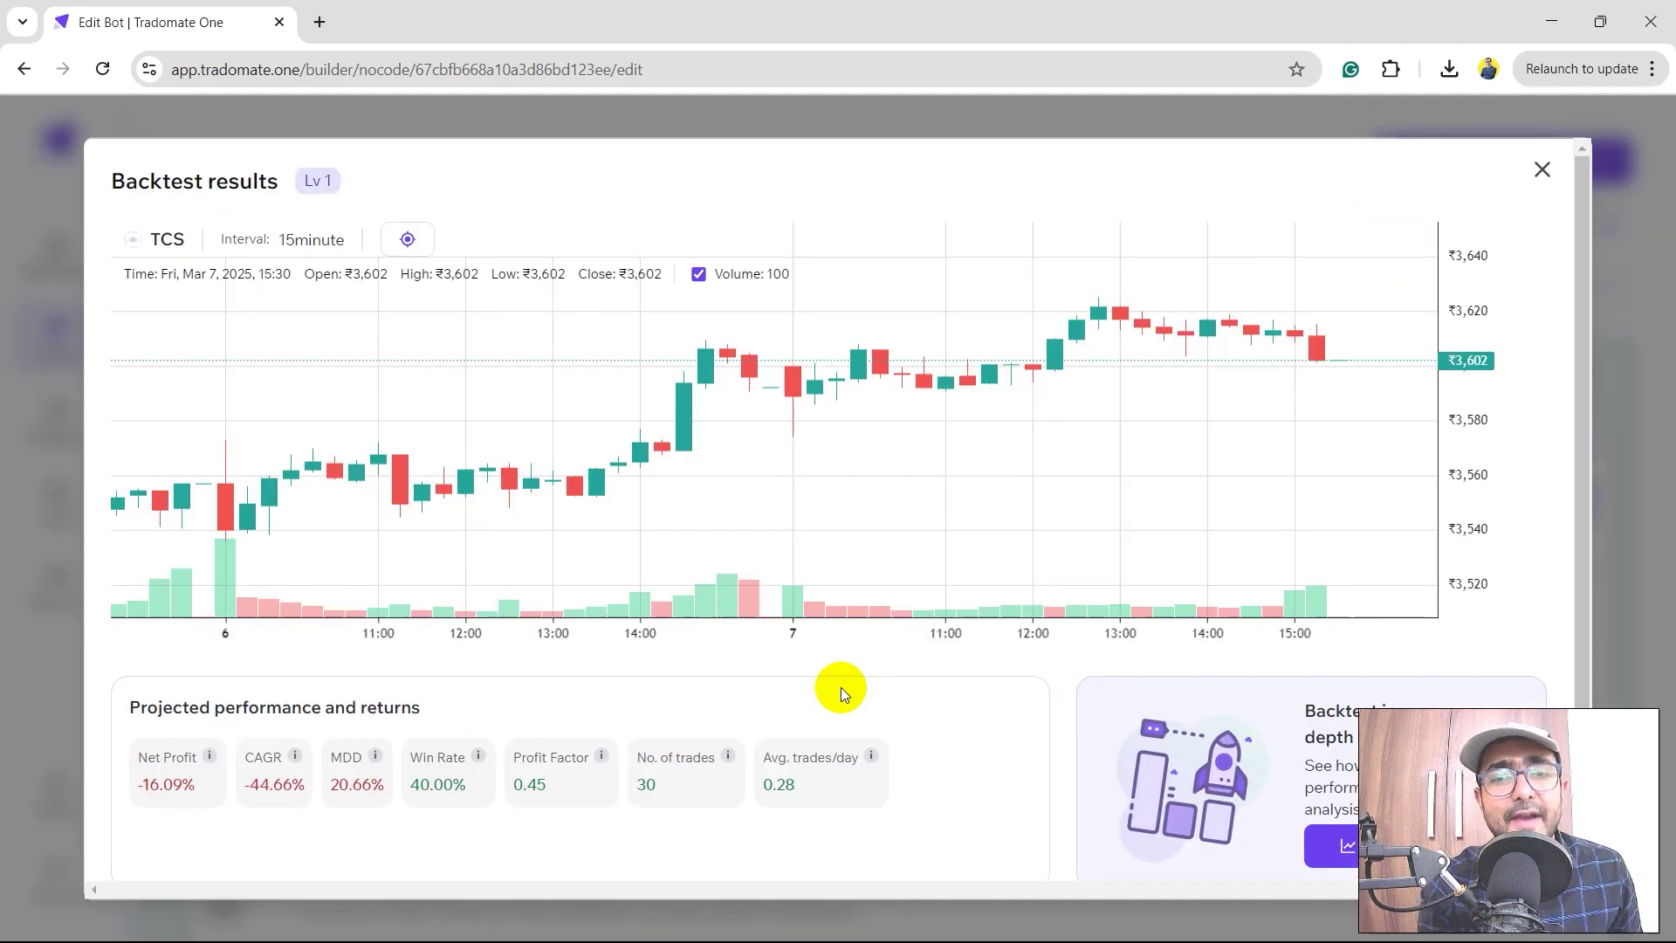
scroll(954, 453, down, 2)
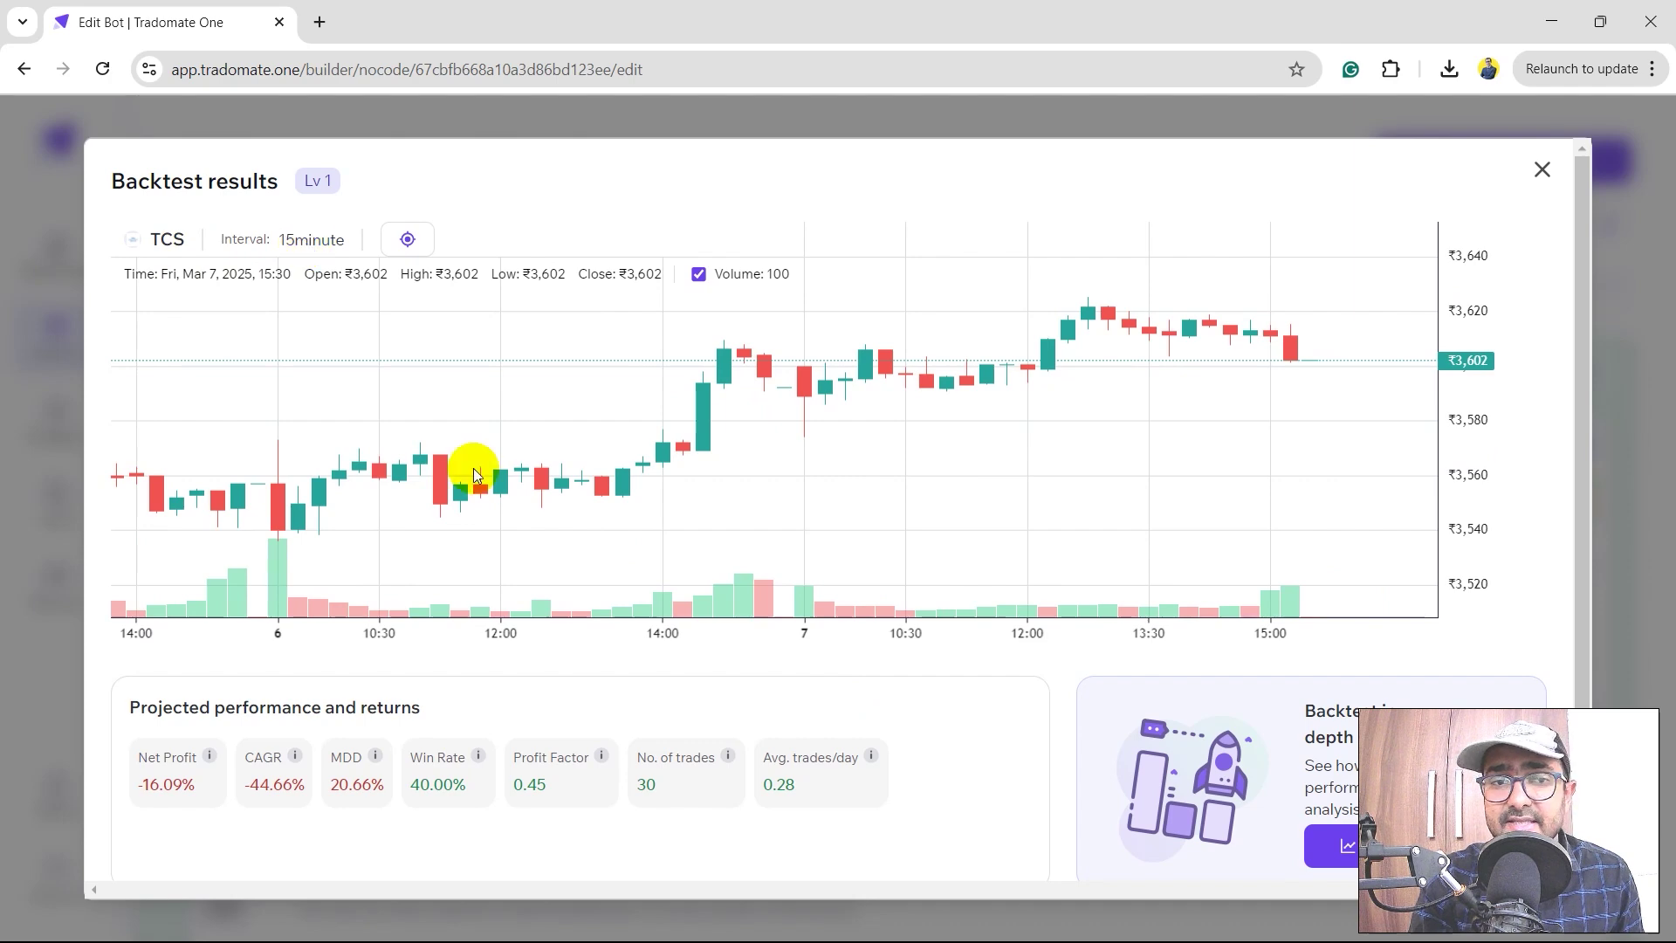
scroll(486, 486, down, 3)
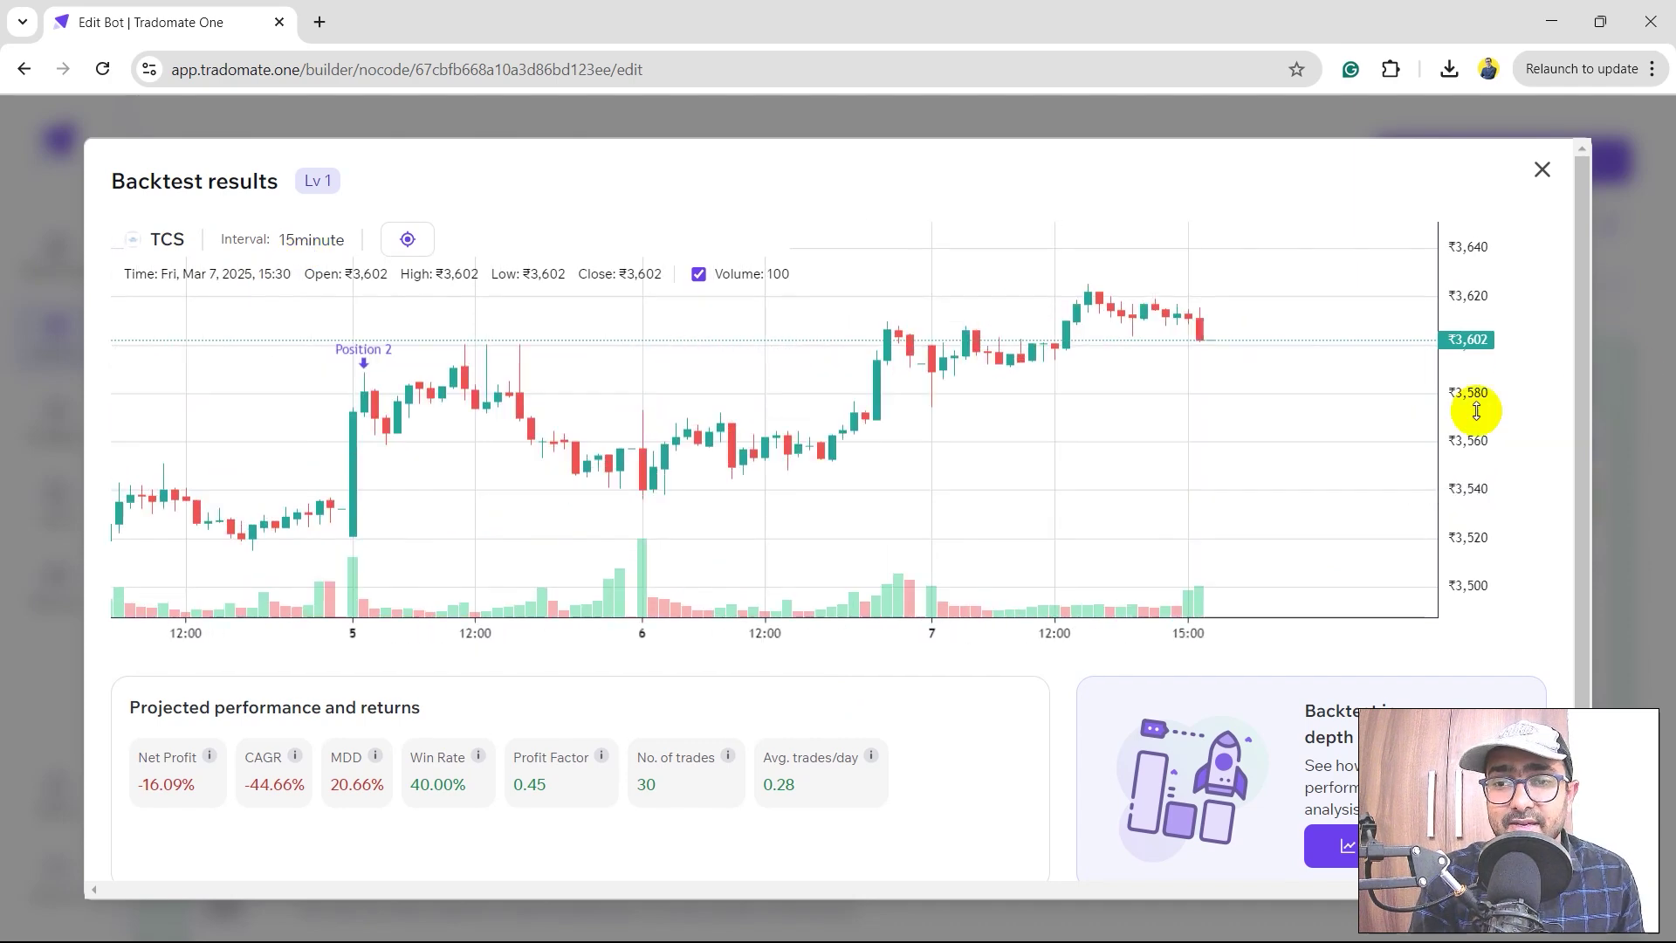
scroll(1092, 482, down, 10)
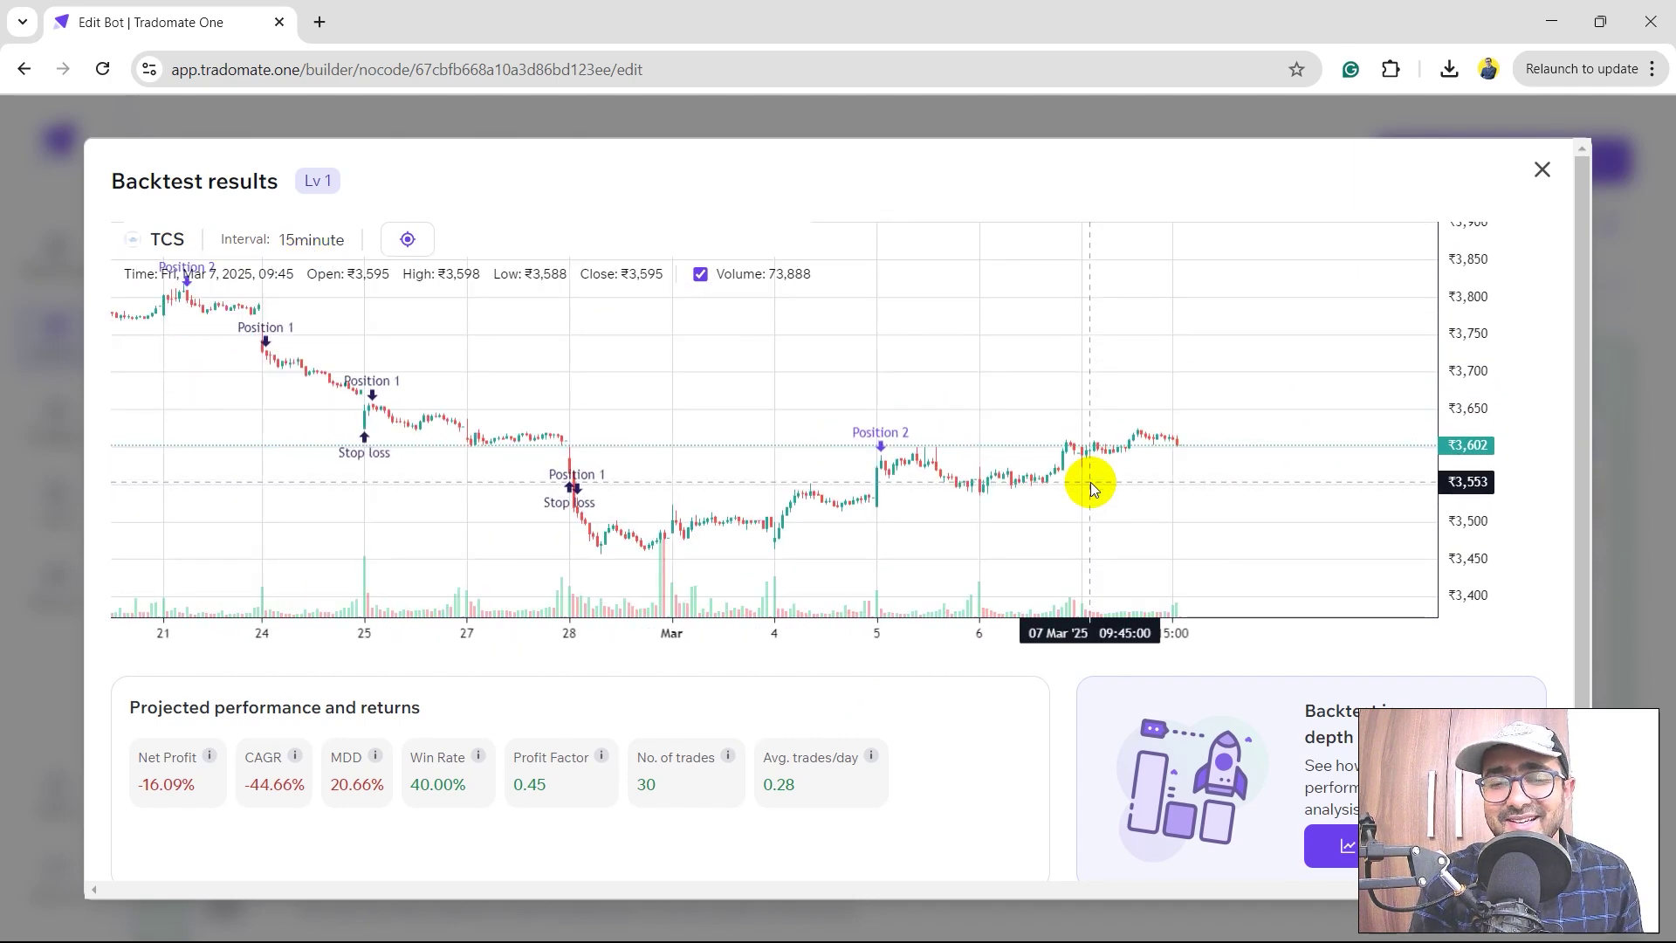
scroll(1091, 482, down, 6)
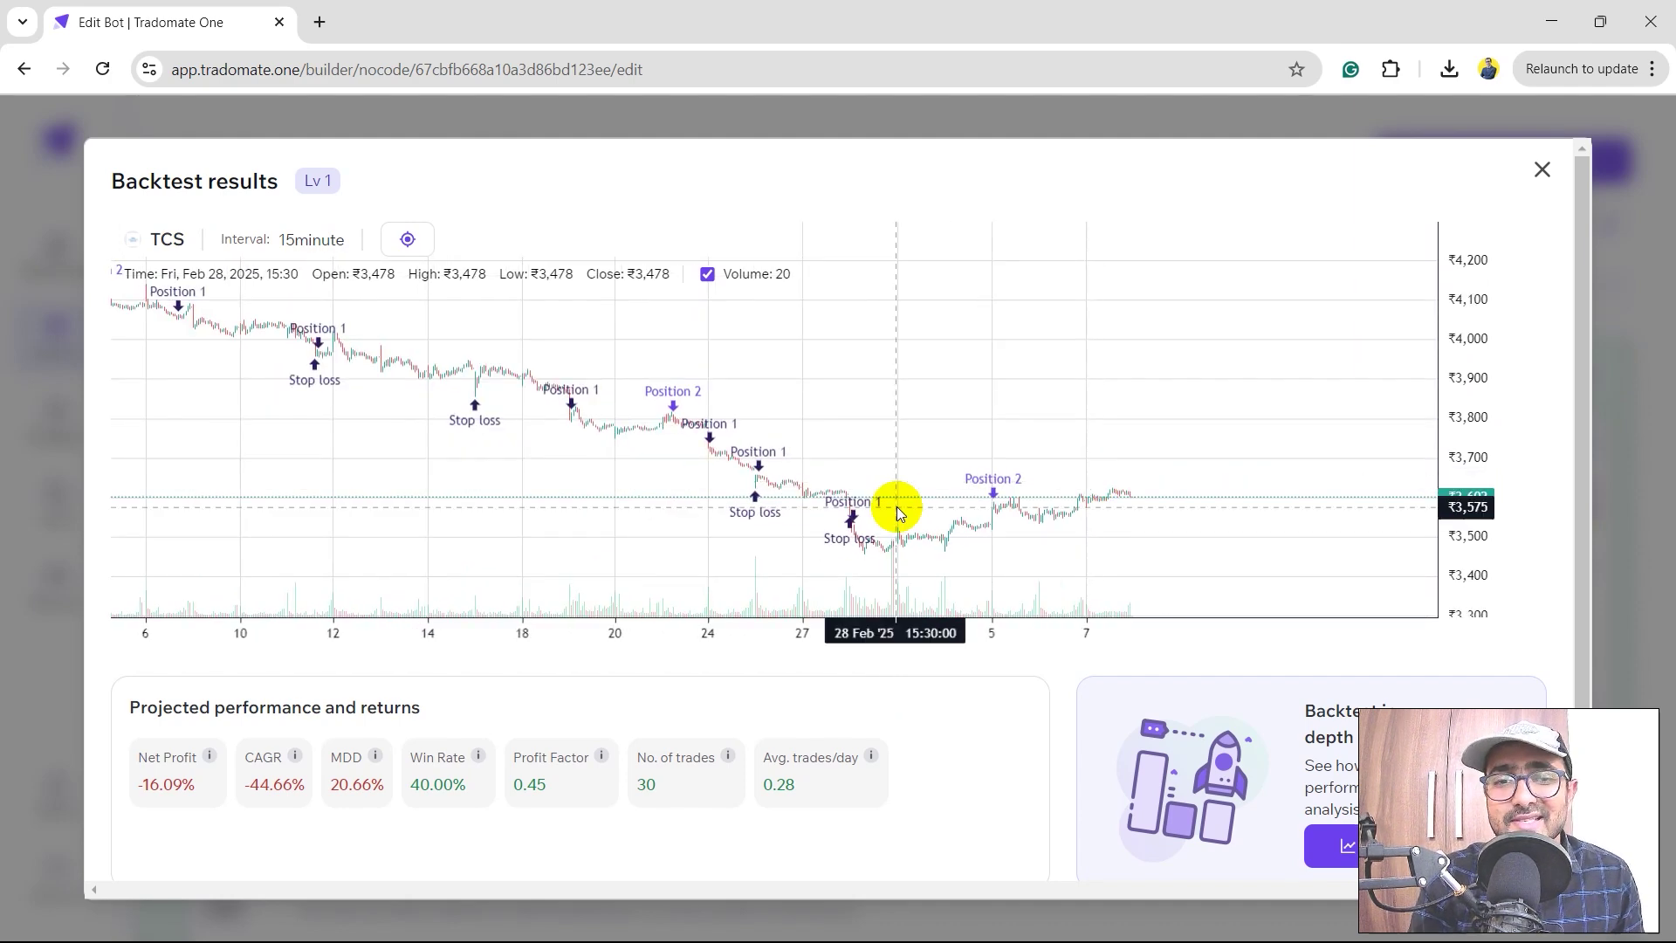
scroll(897, 507, down, 2)
scroll(280, 326, down, 2)
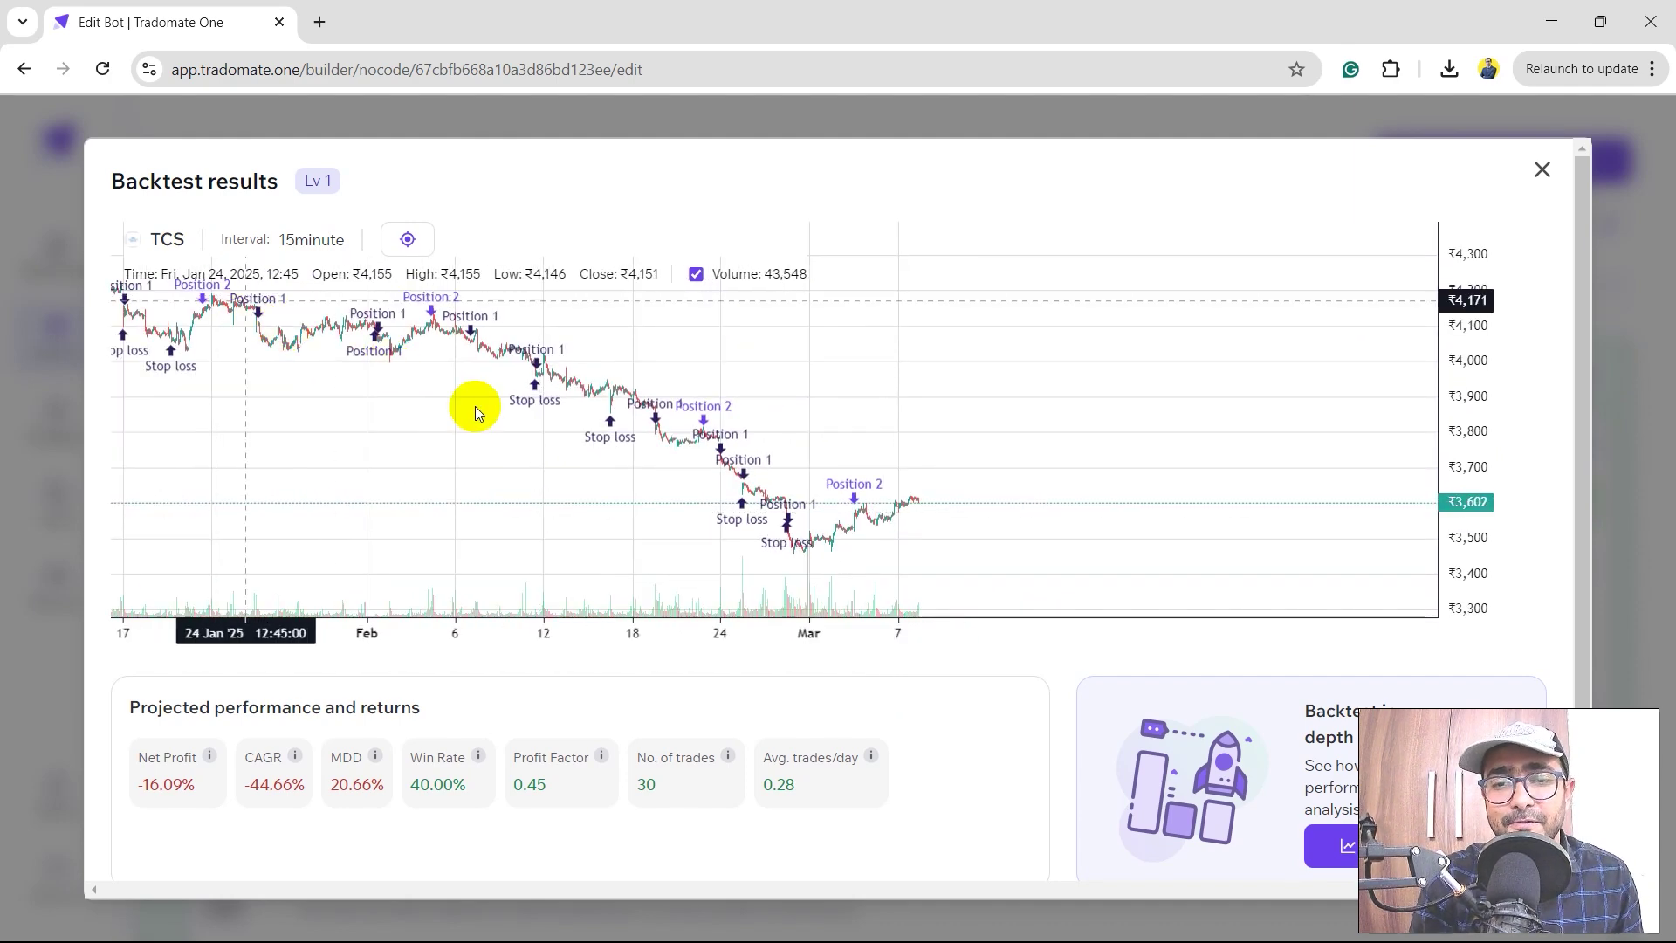
scroll(1183, 543, down, 2)
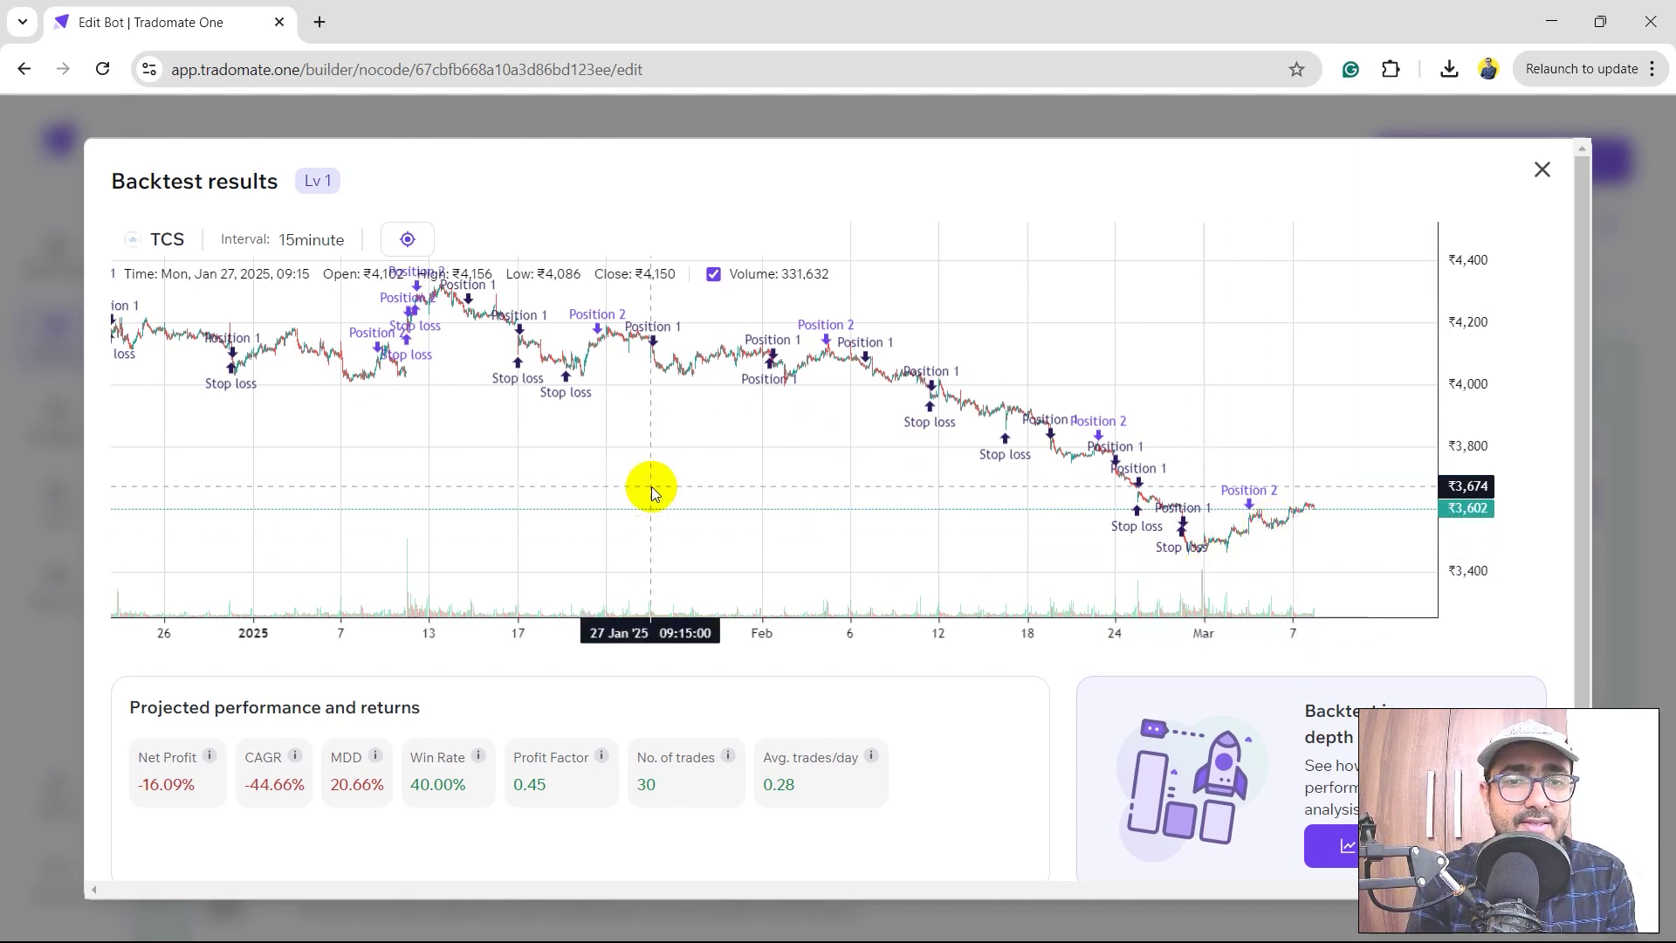
scroll(647, 490, down, 2)
drag(505, 475, 672, 492)
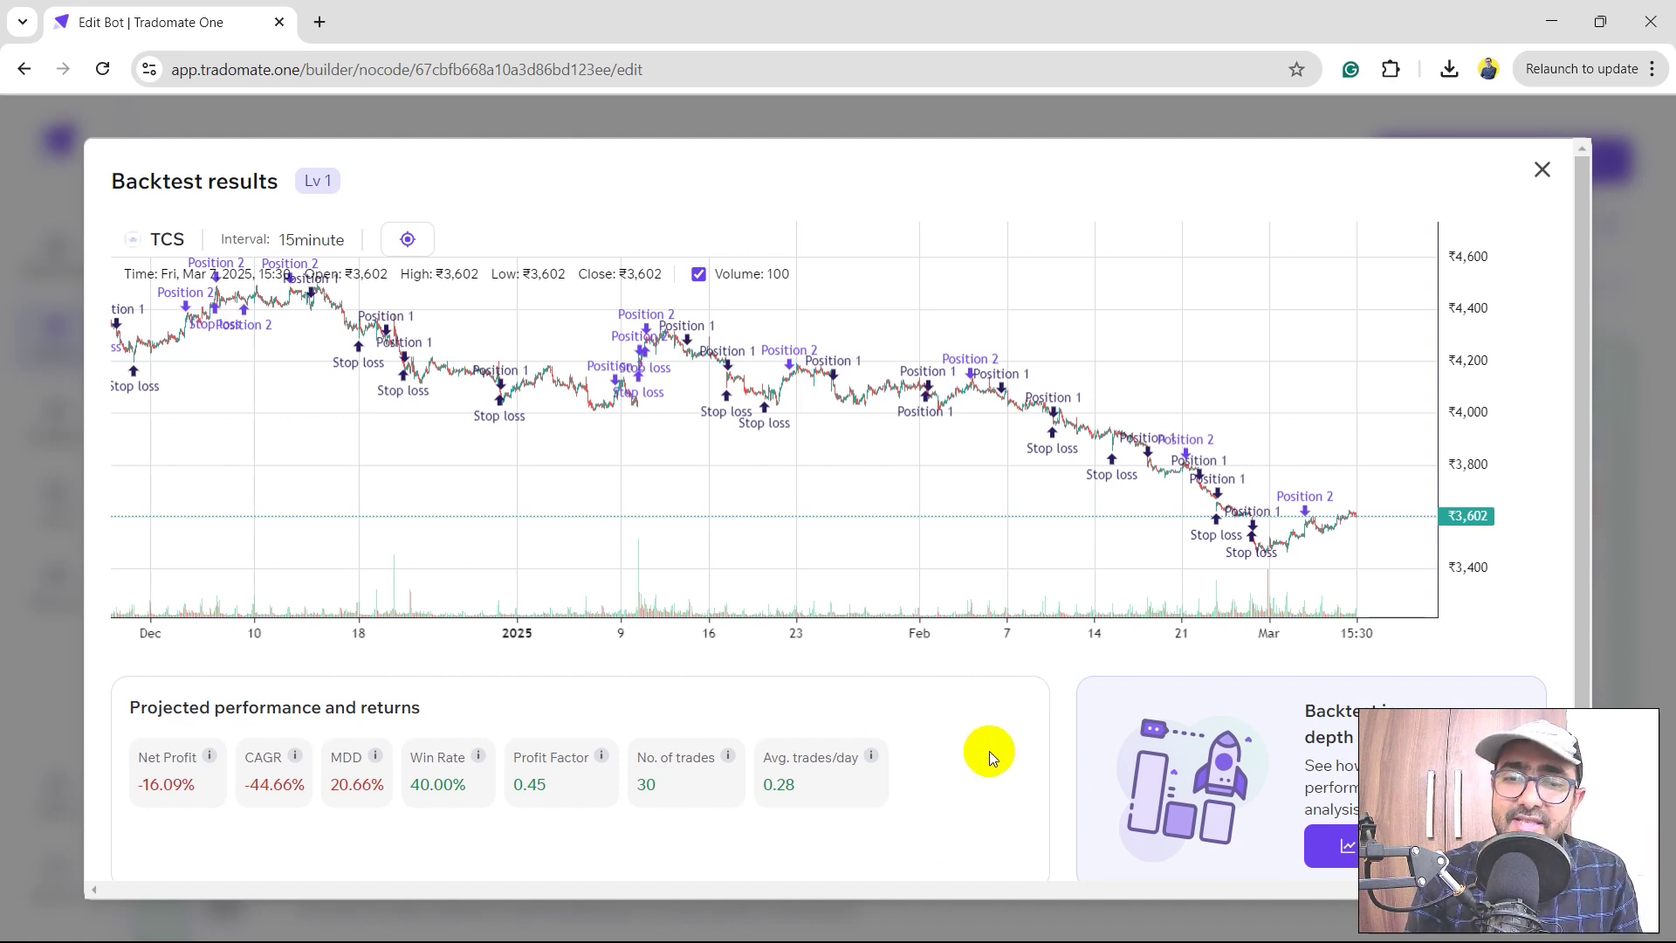
scroll(1558, 586, down, 1)
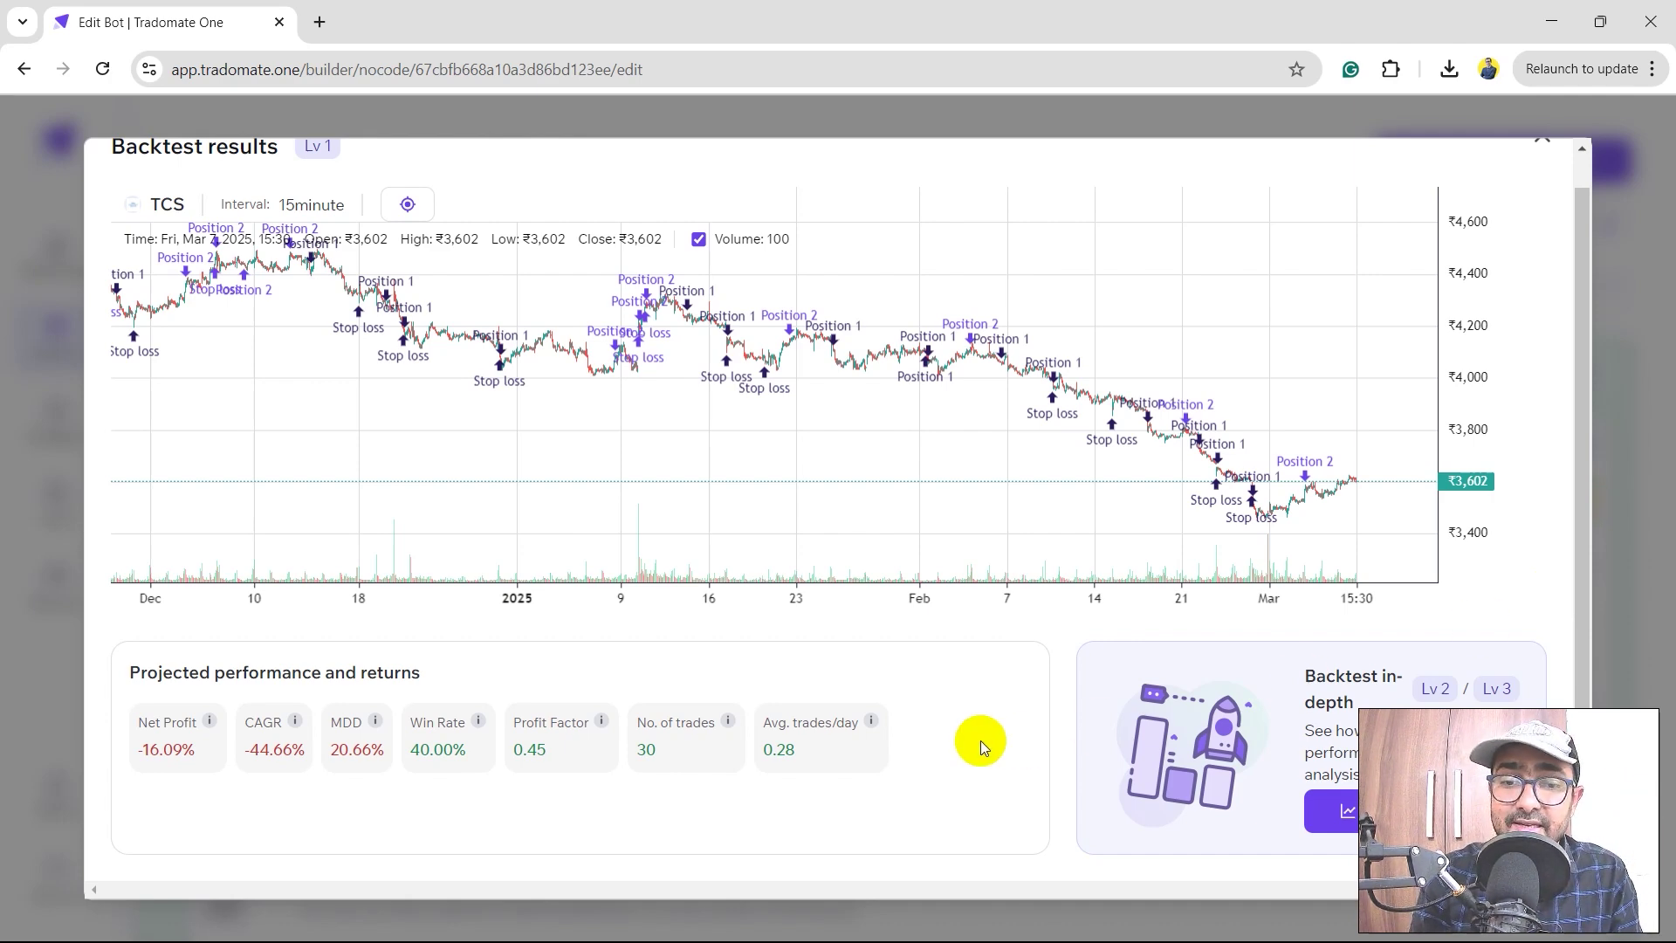
Open the in-depth backtest report, check the Orders list, then go to Scenario Analysis.
click(1345, 817)
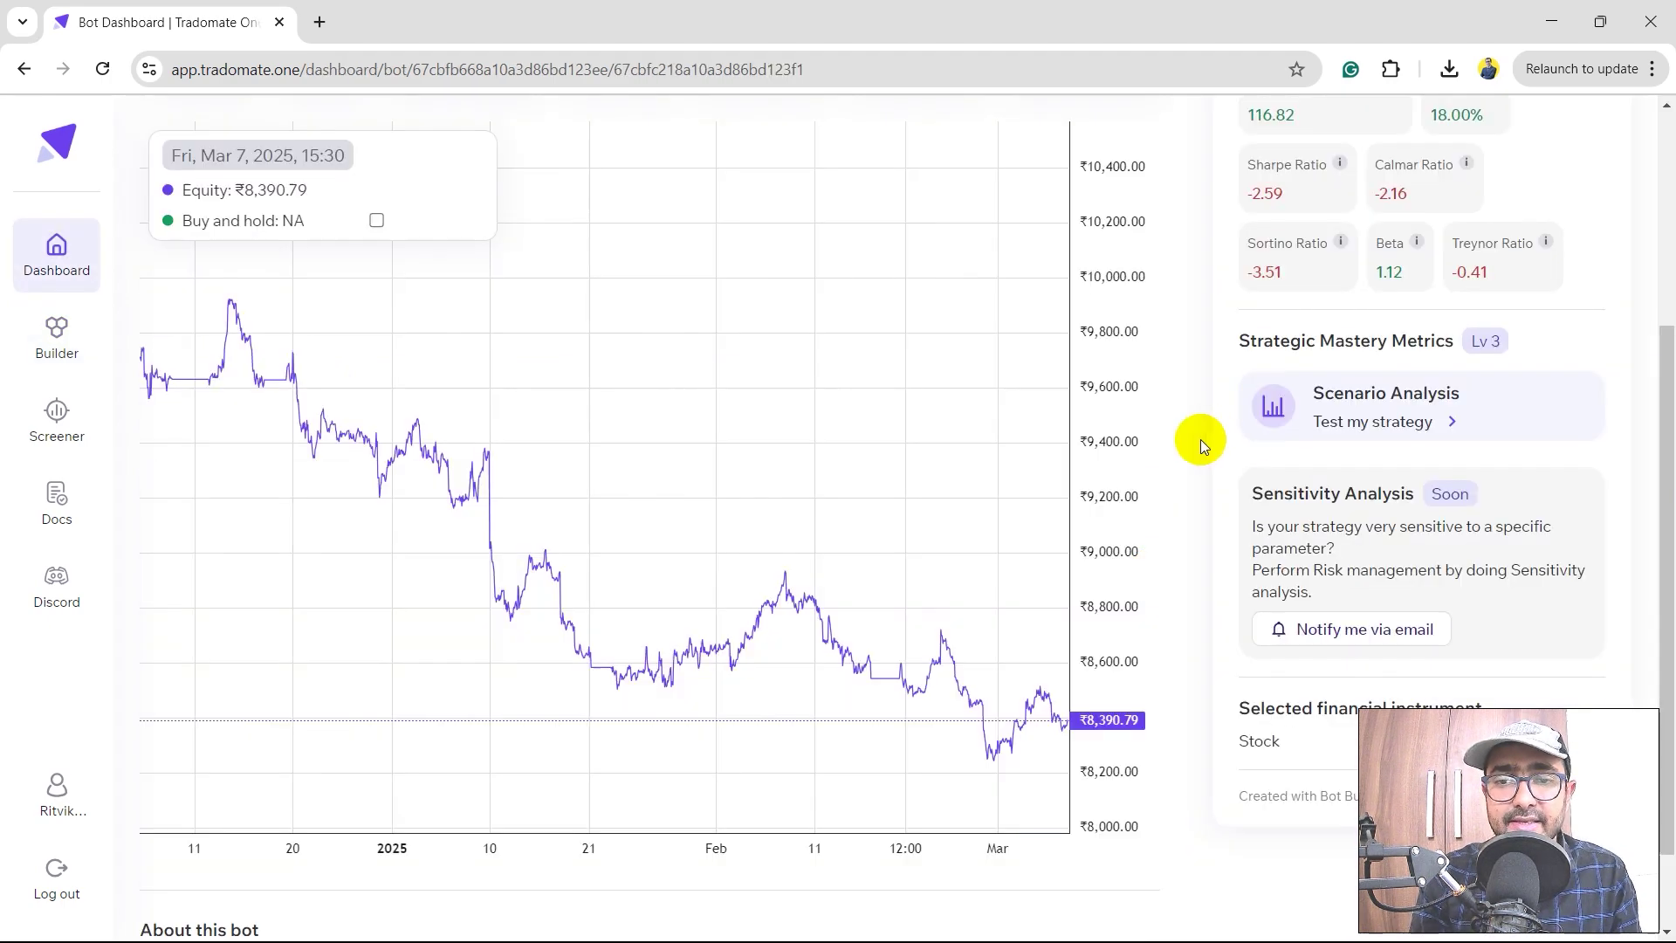
scroll(1201, 438, up, 4)
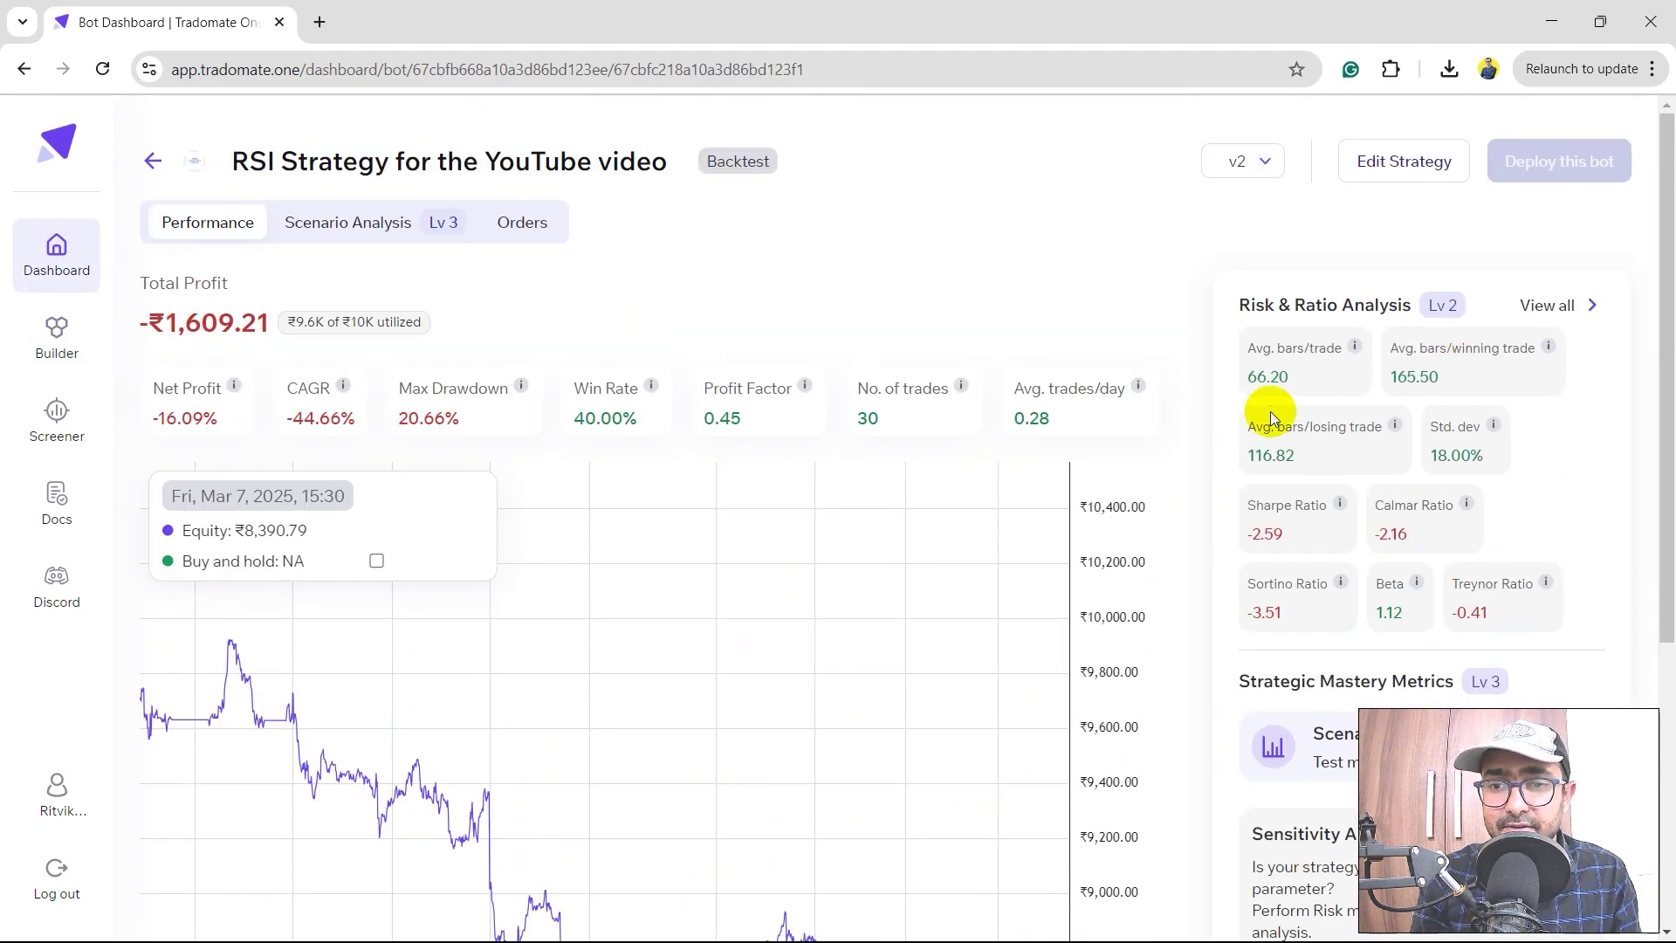
click(522, 222)
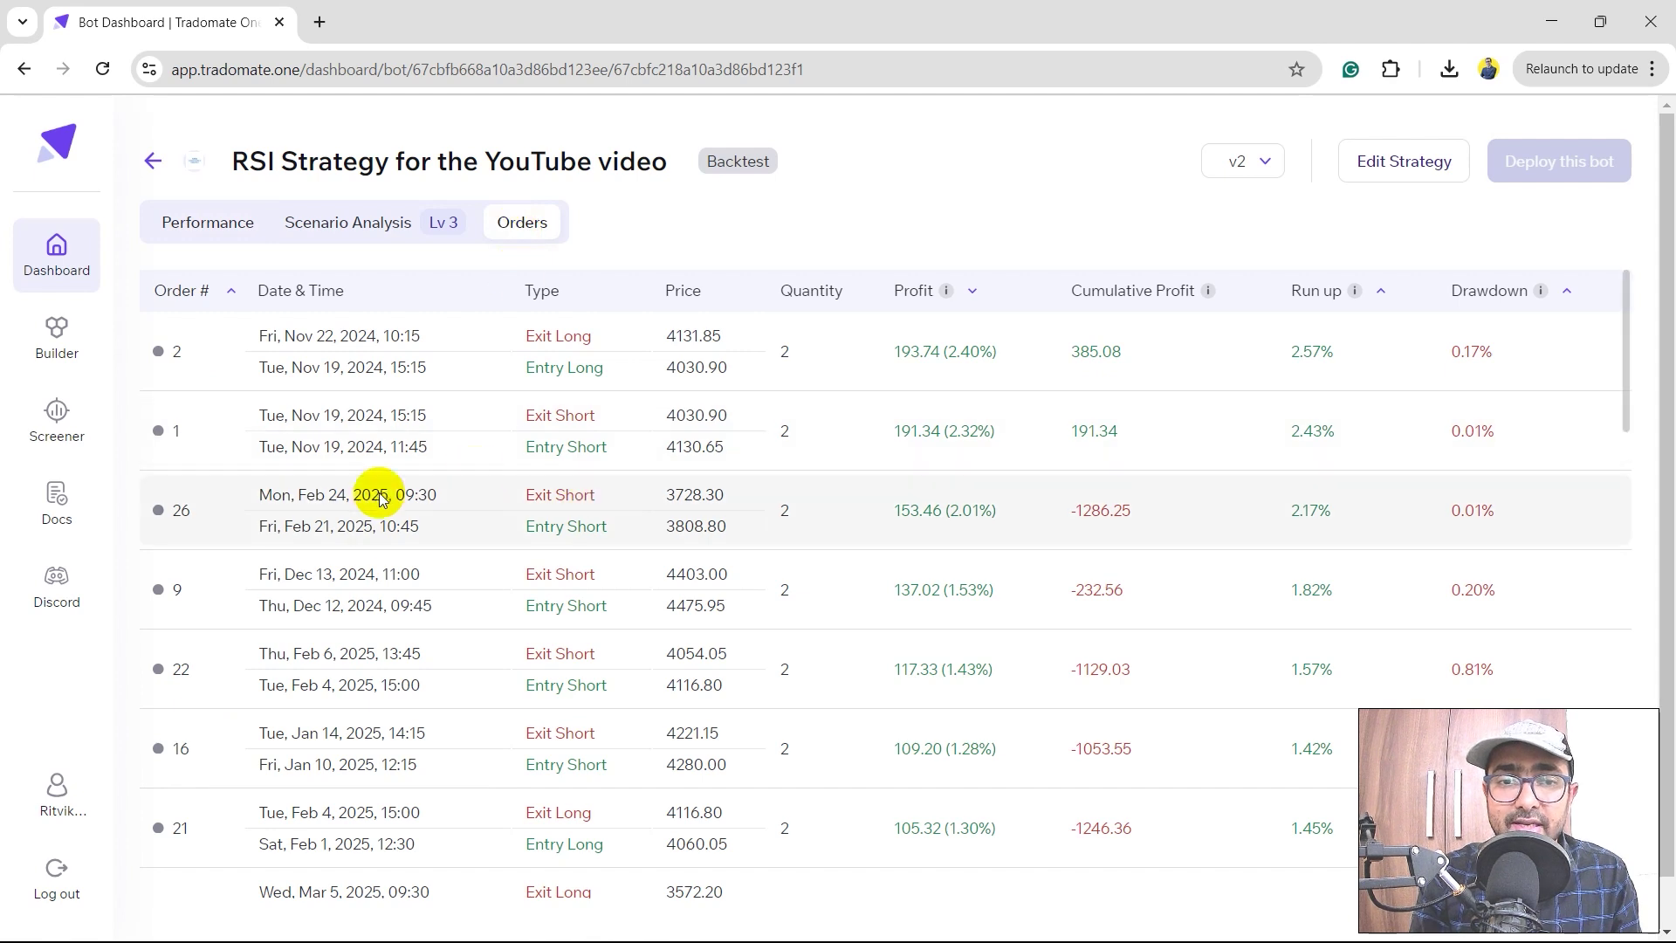
click(352, 223)
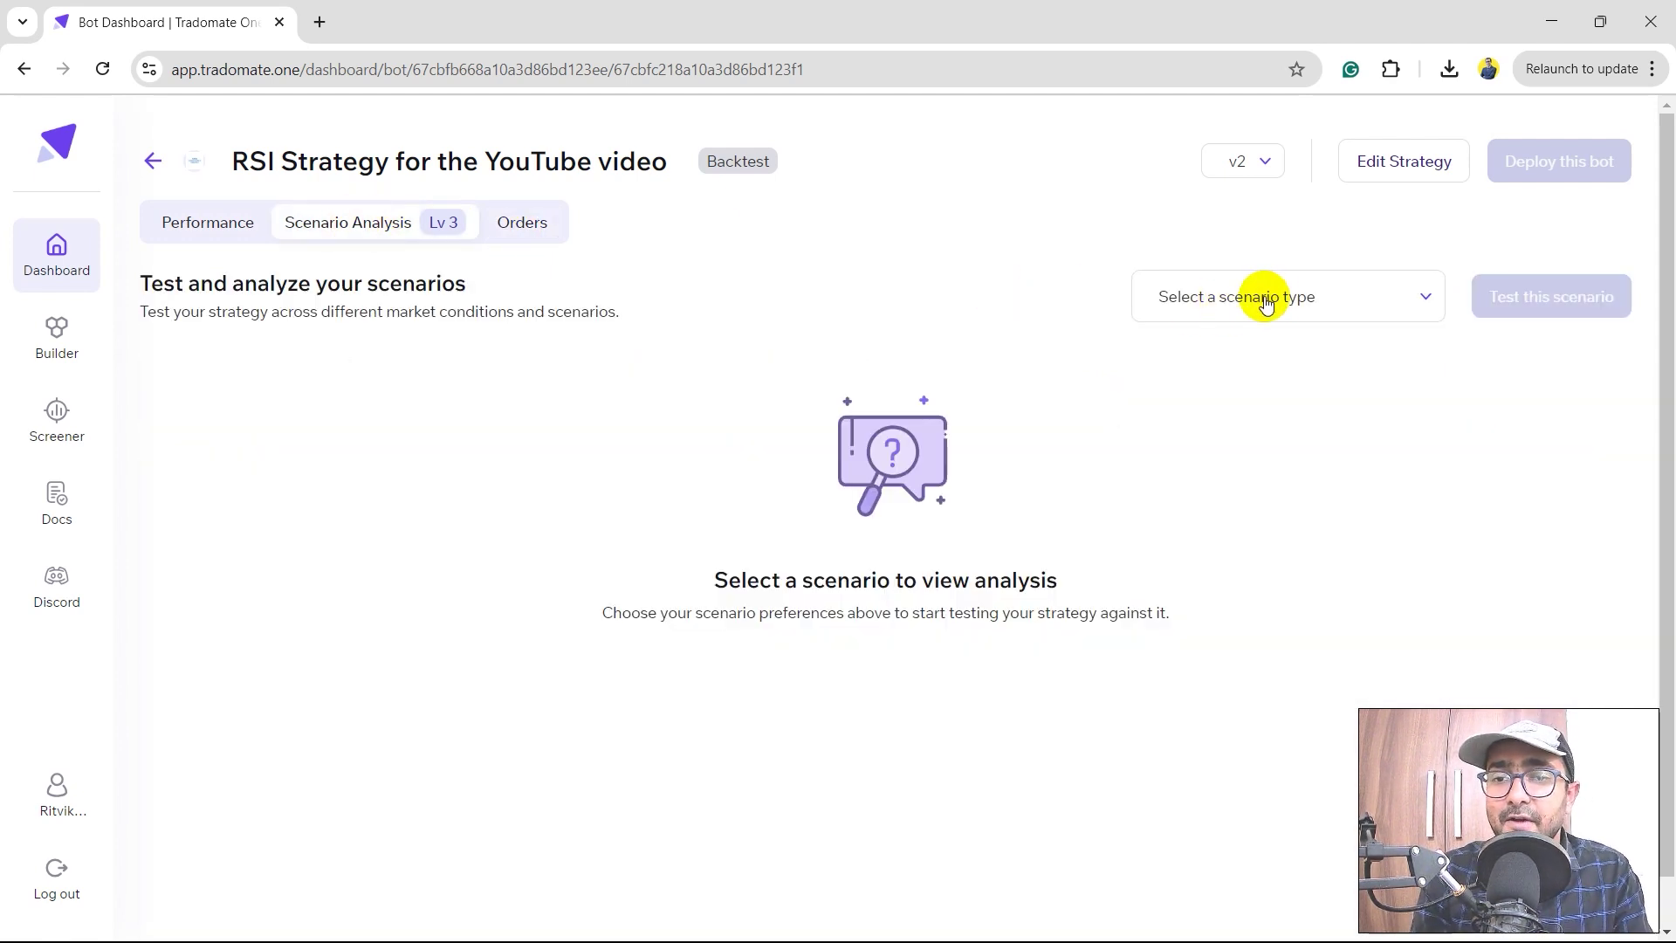
Choose Market Trend as the scenario type and start the test.
click(1274, 298)
click(1188, 358)
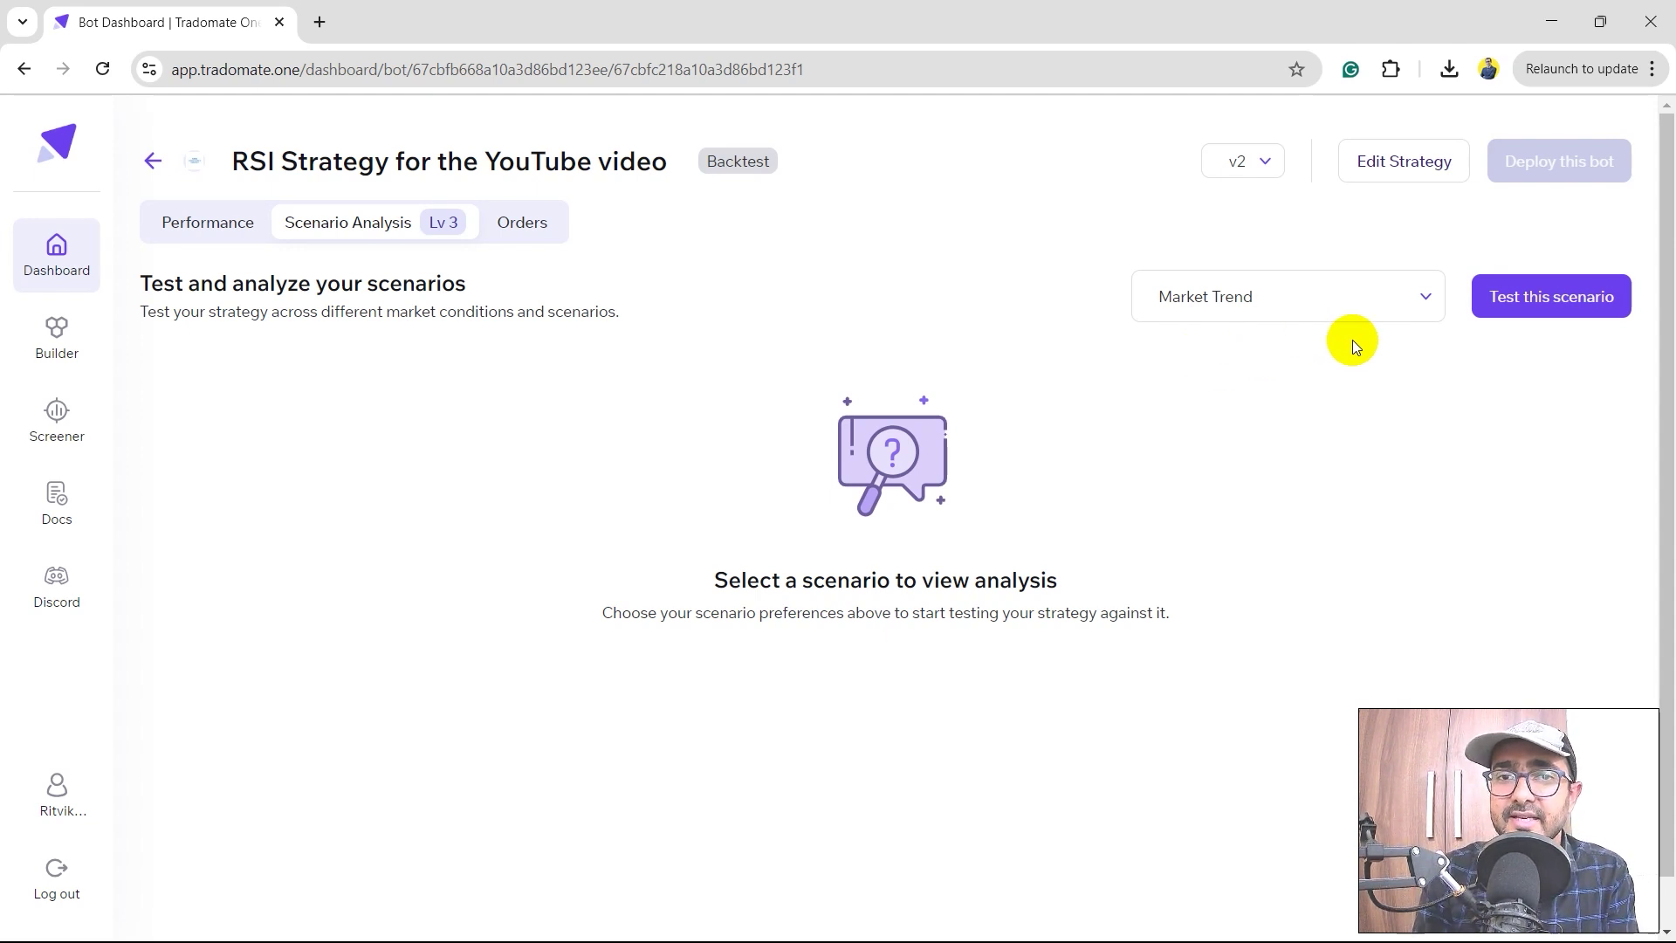
click(1517, 300)
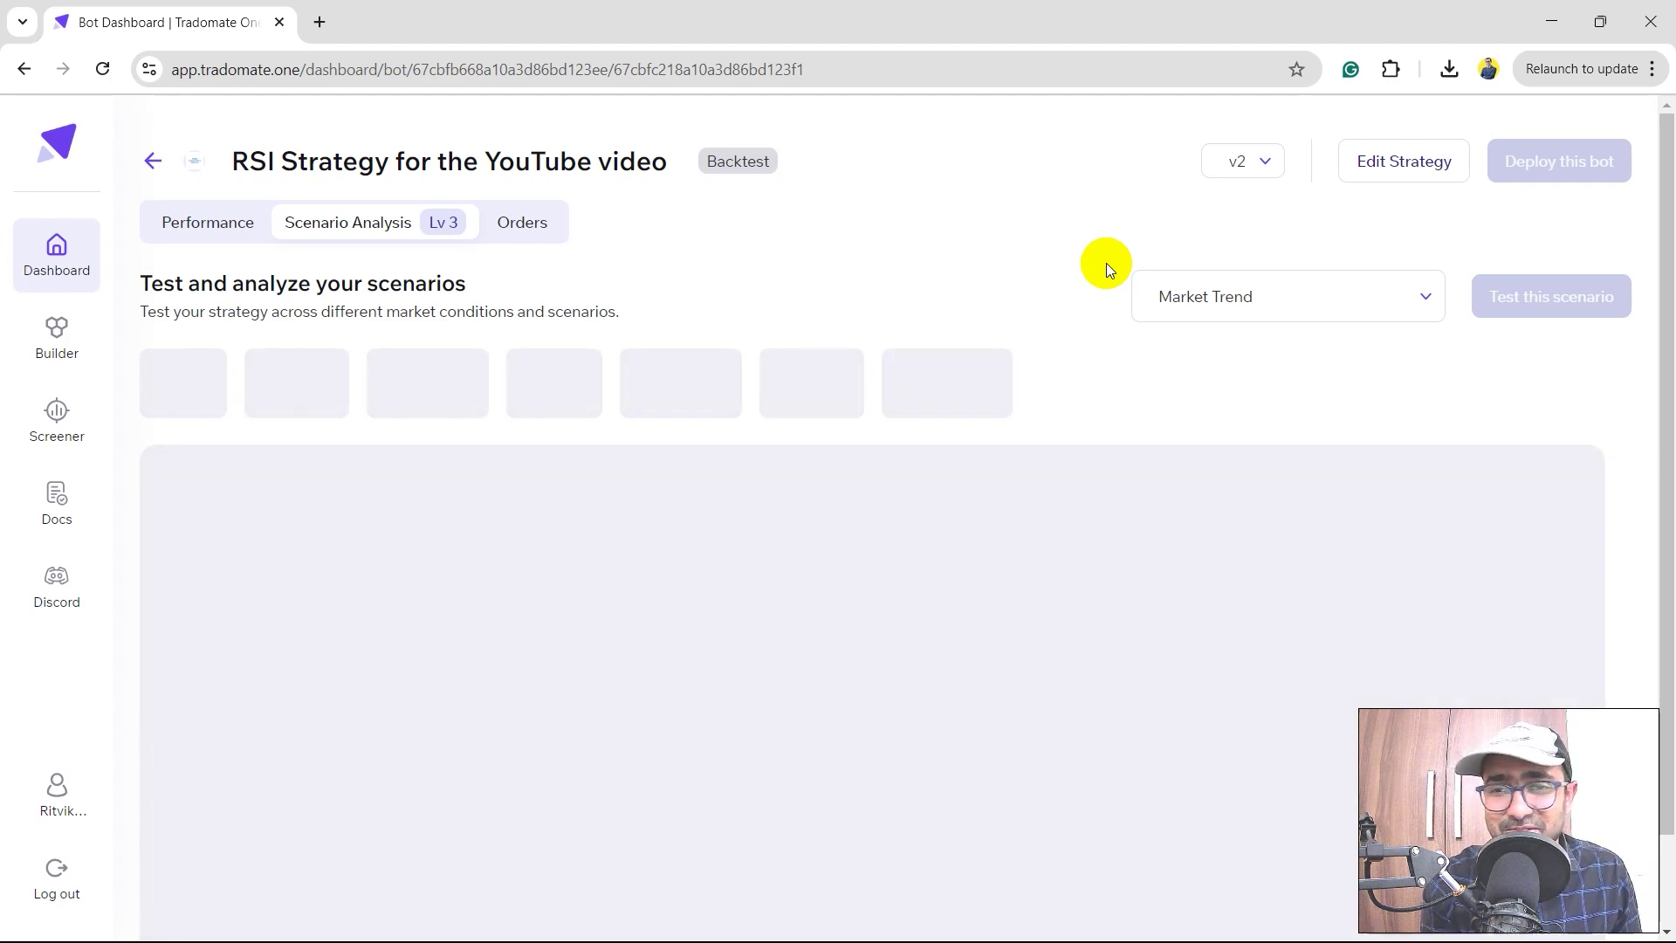
Review Market Trend net profit: -6.37% bullish, -18.13% bearish, 2.10% sideways.
scroll(1107, 263, down, 3)
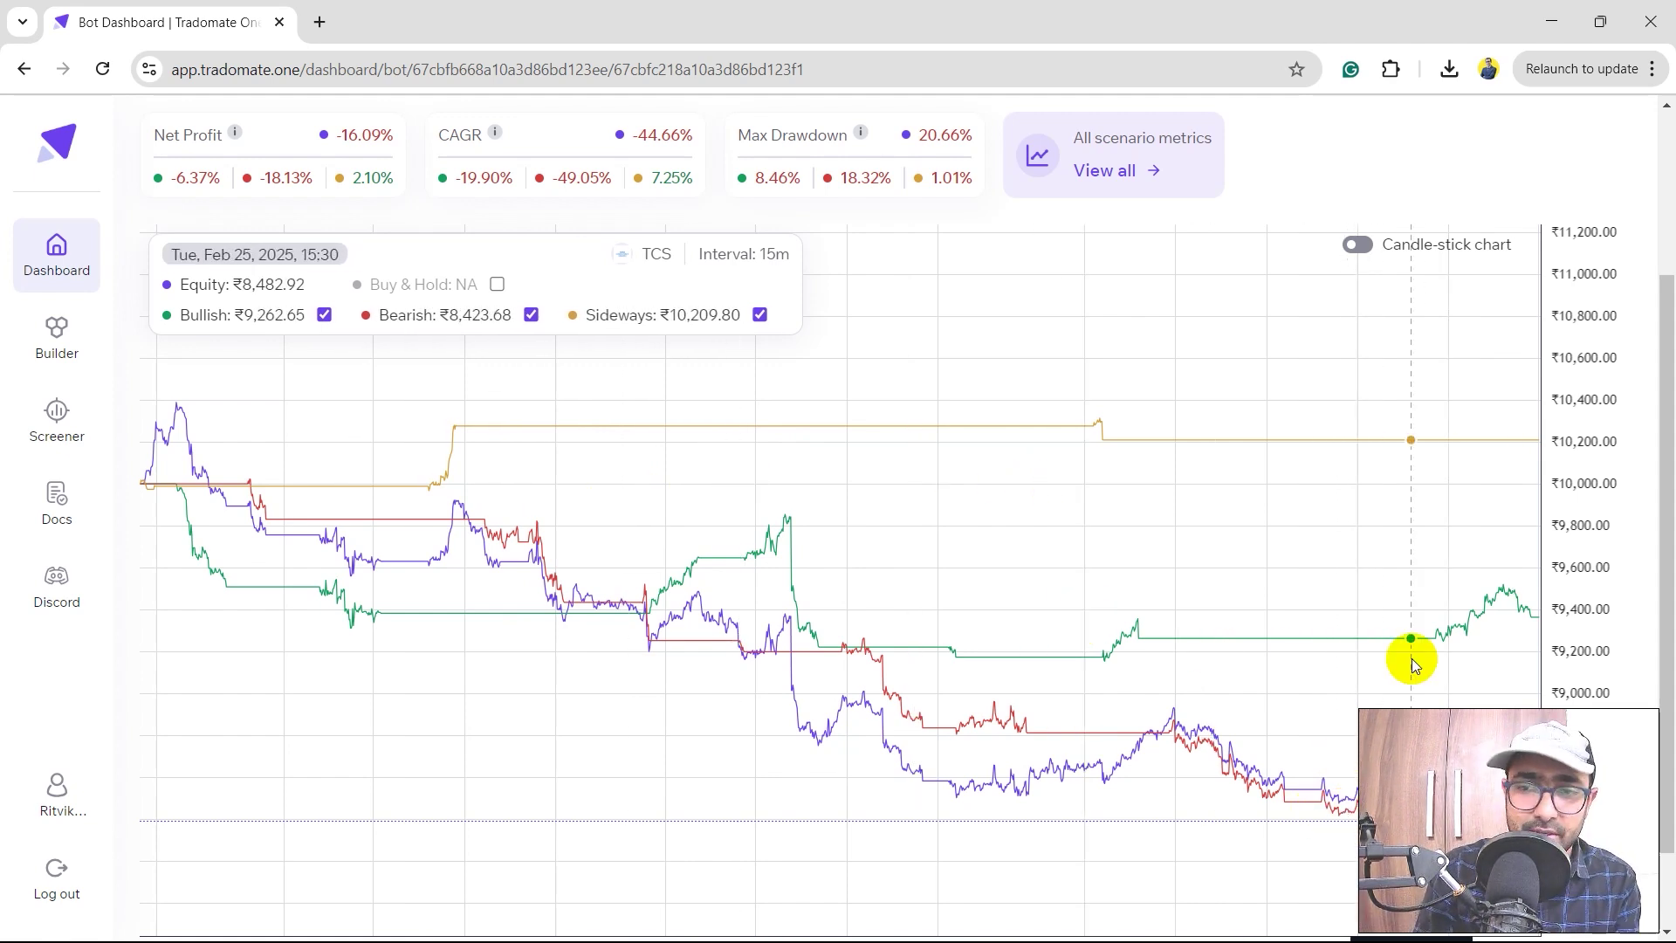
scroll(1640, 558, down, 1)
scroll(1640, 557, up, 4)
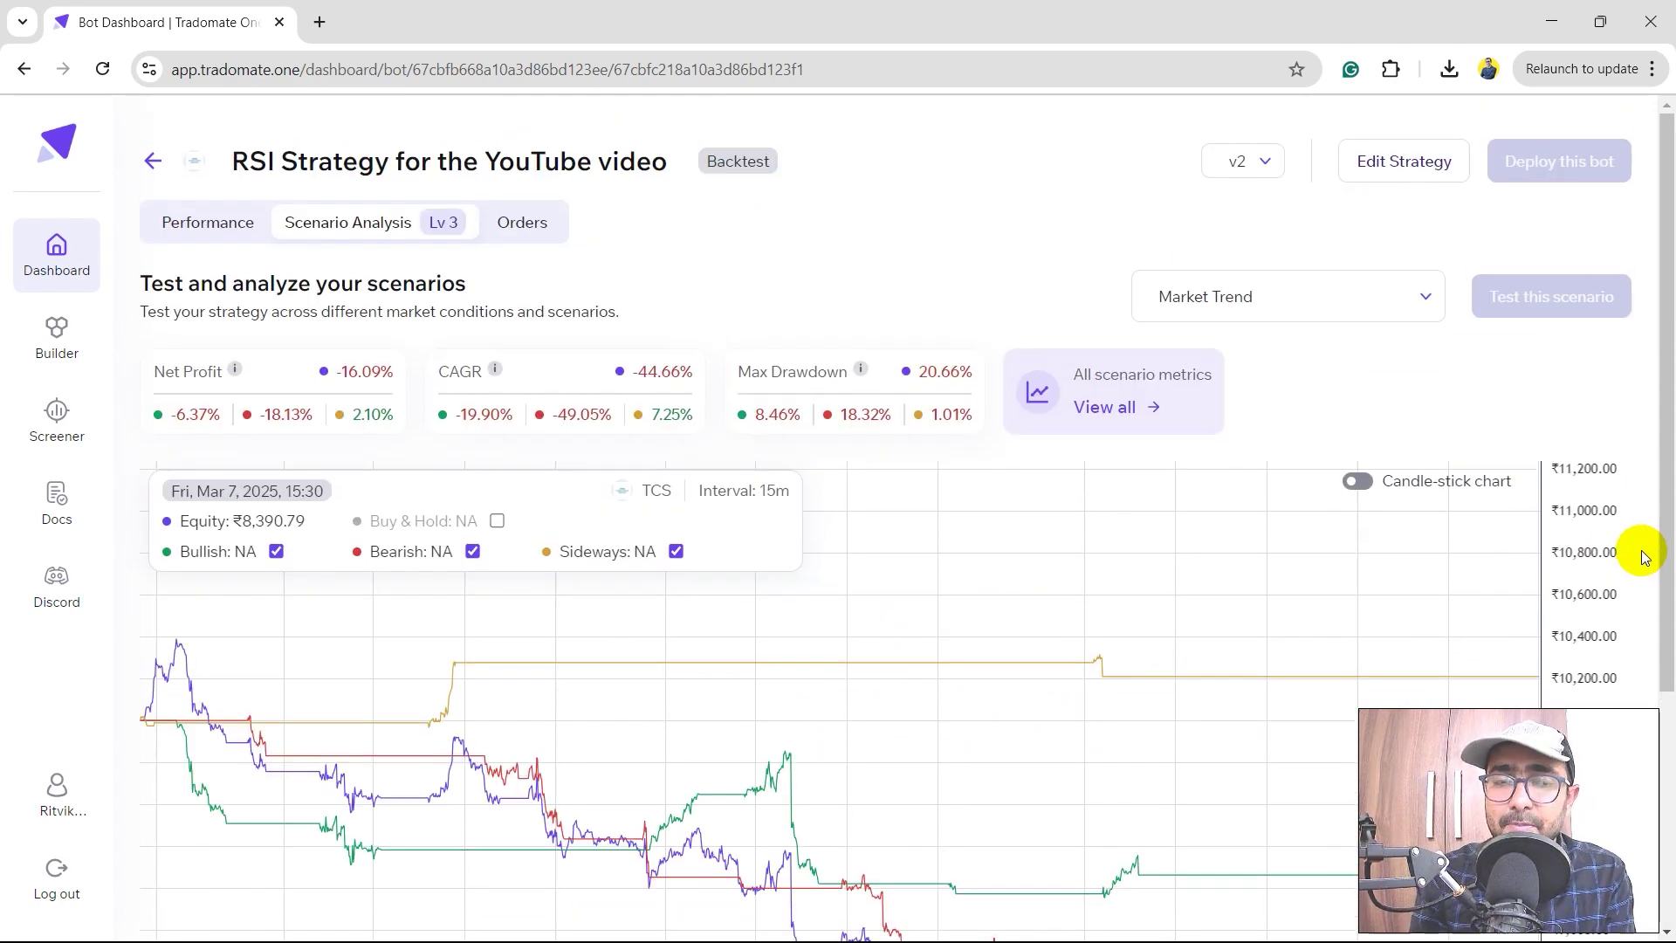
scroll(1642, 557, down, 3)
scroll(1641, 557, down, 1)
scroll(1641, 557, up, 4)
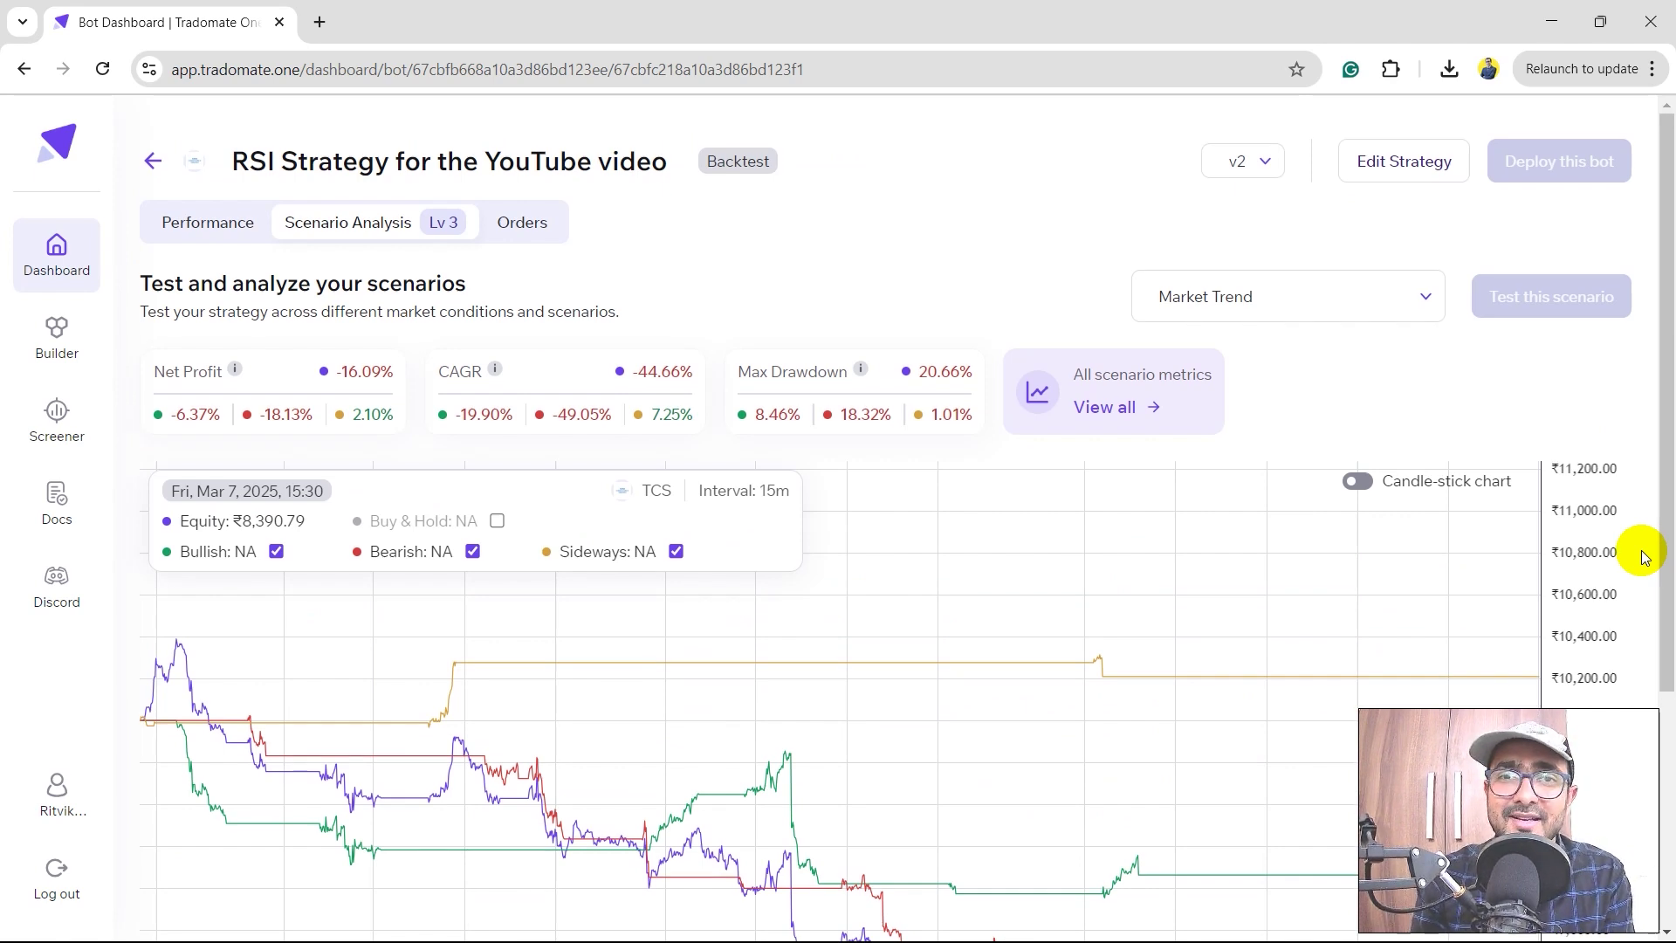
Reopen the strategy via Edit Strategy and review the RSI(14) < 30 and Super Trend entry conditions.
click(1395, 162)
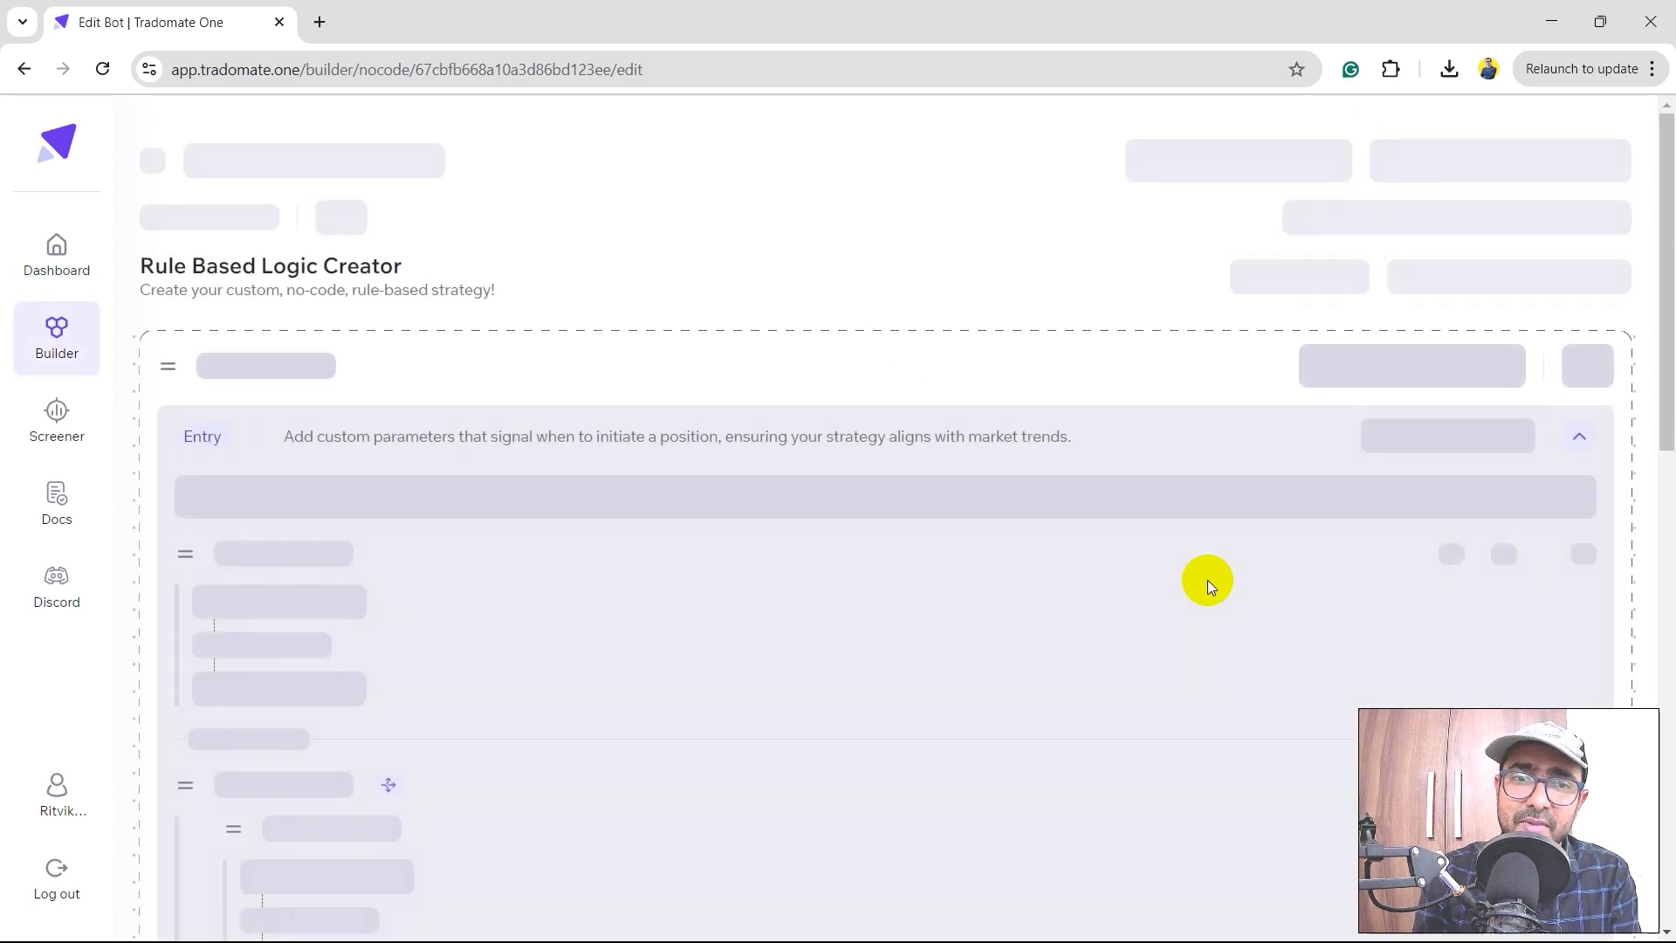
scroll(1207, 580, down, 2)
scroll(1207, 580, up, 1)
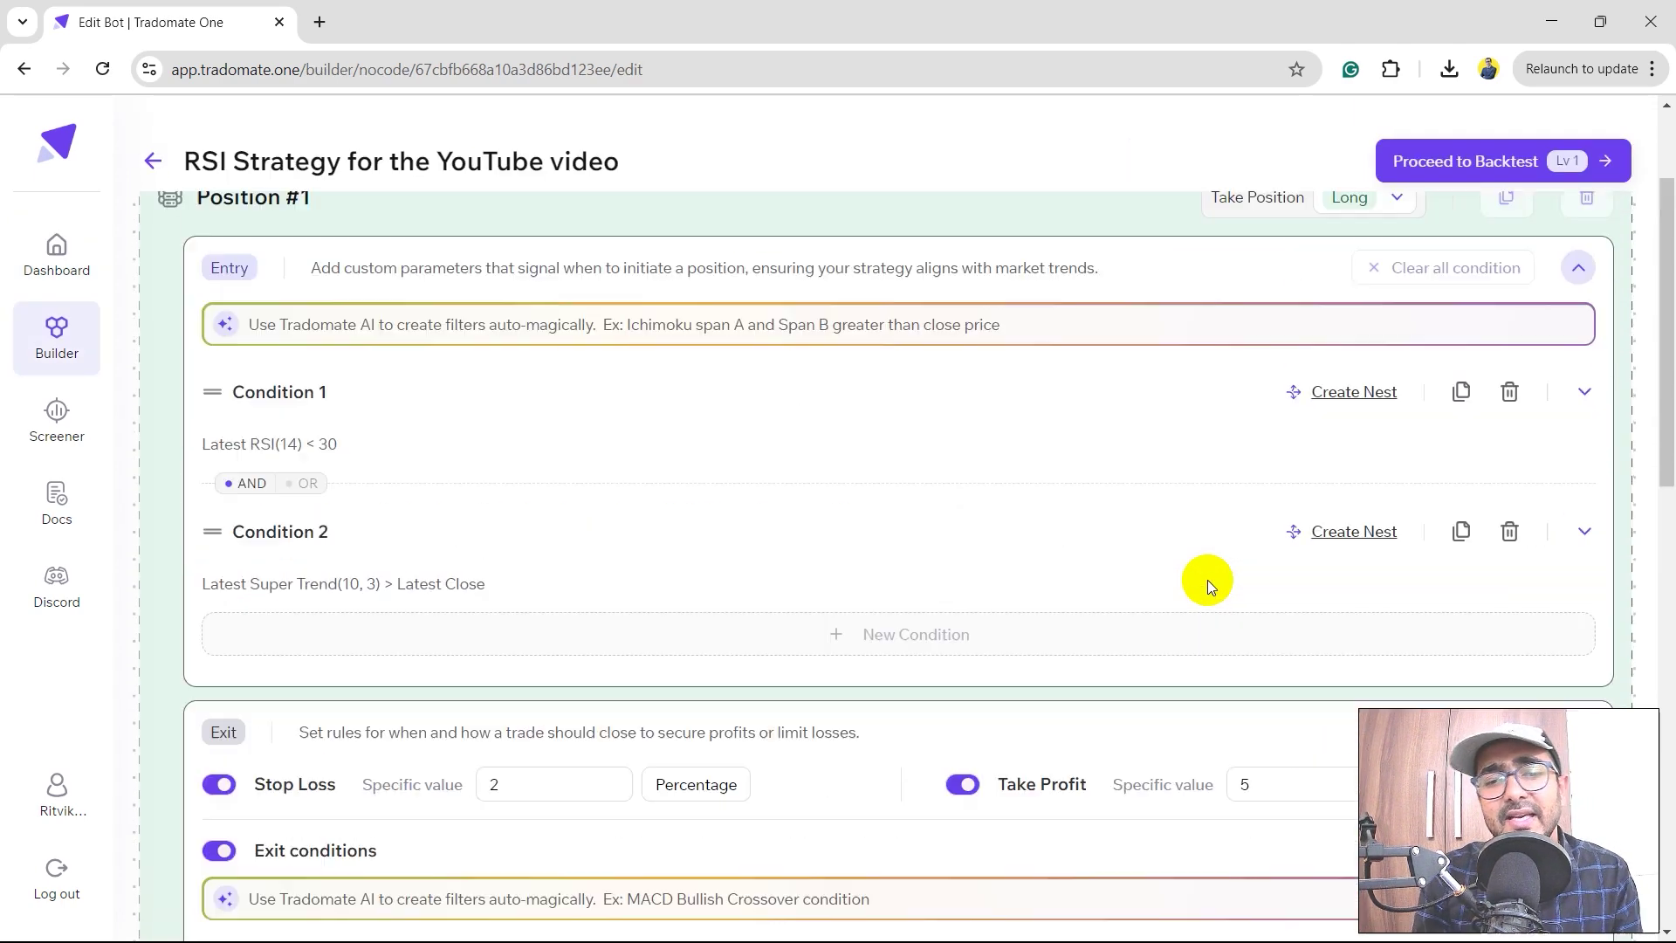
scroll(1208, 580, up, 2)
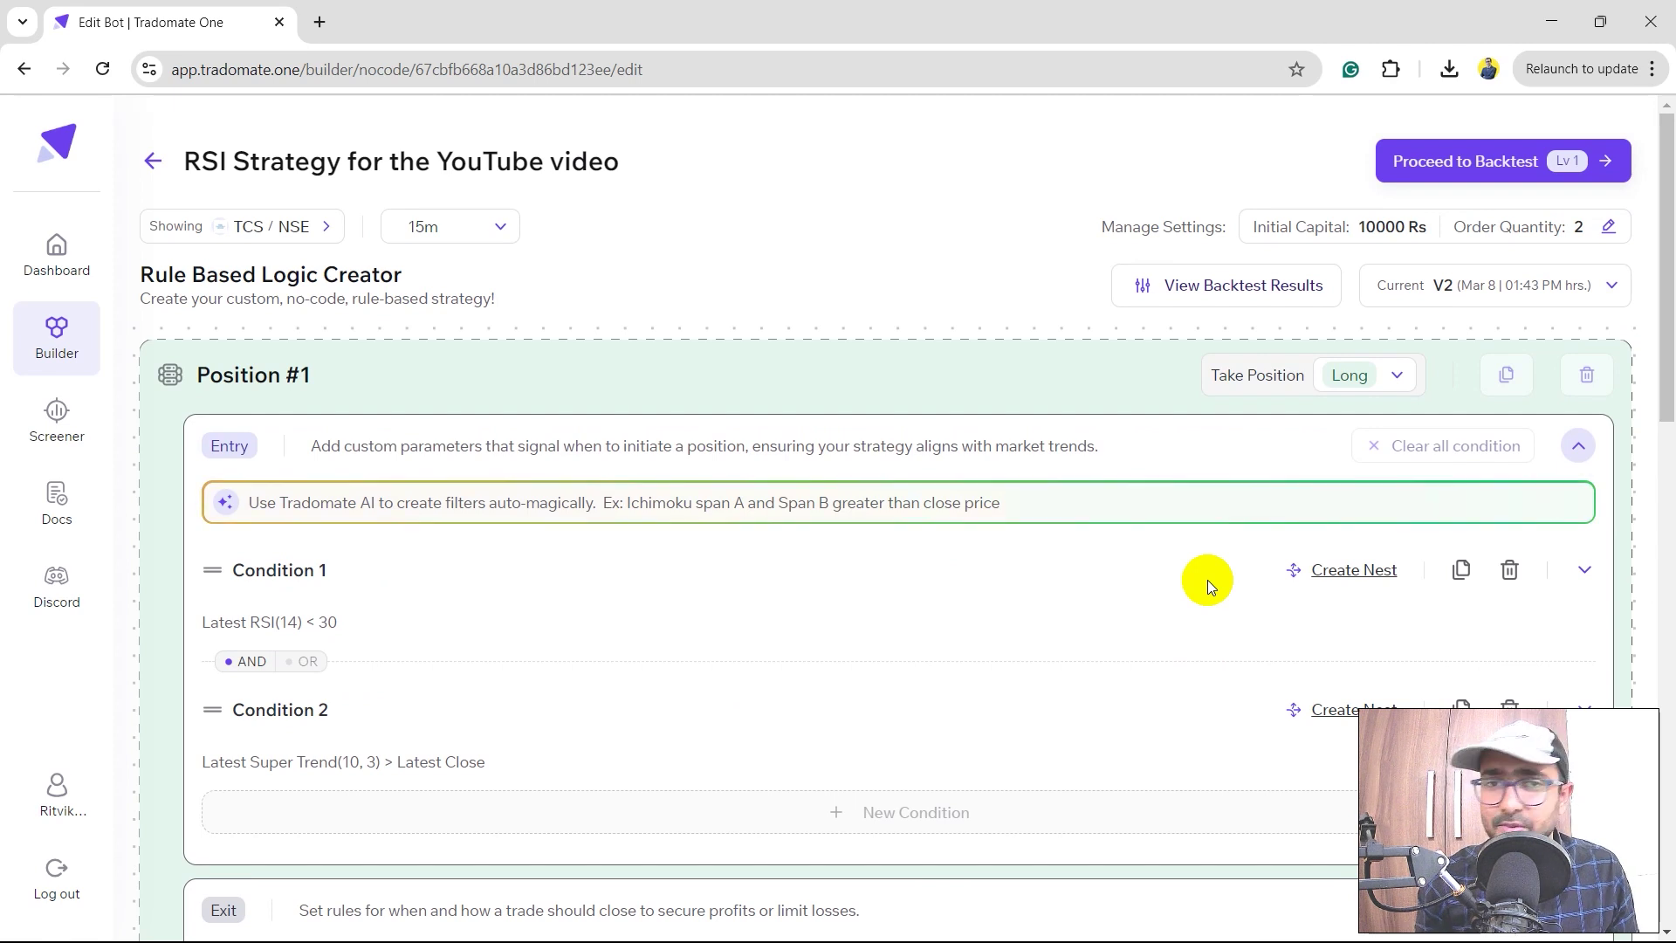